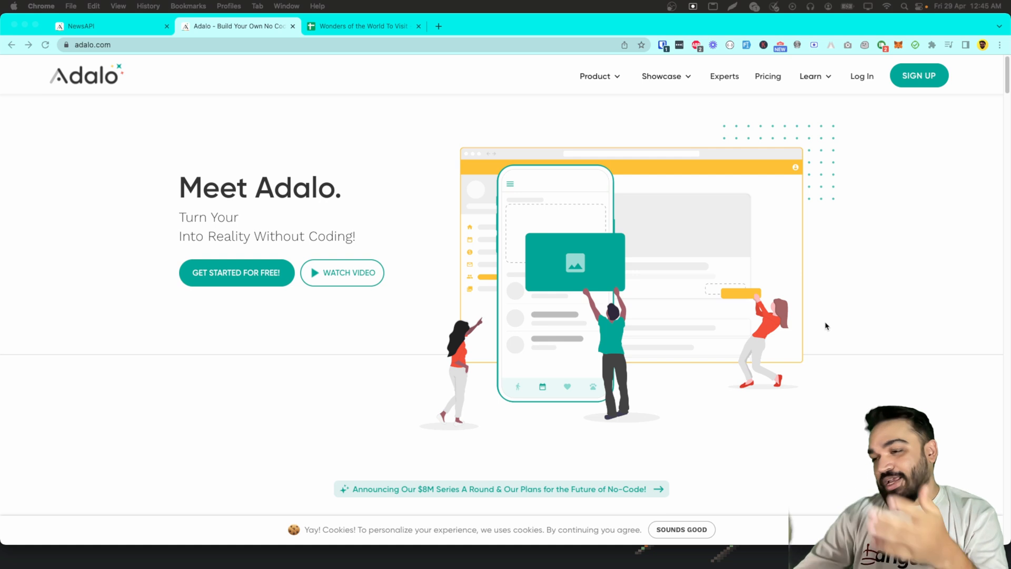
- Look over Adalo's pricing plans and what each plan includes
left_click(770, 77)
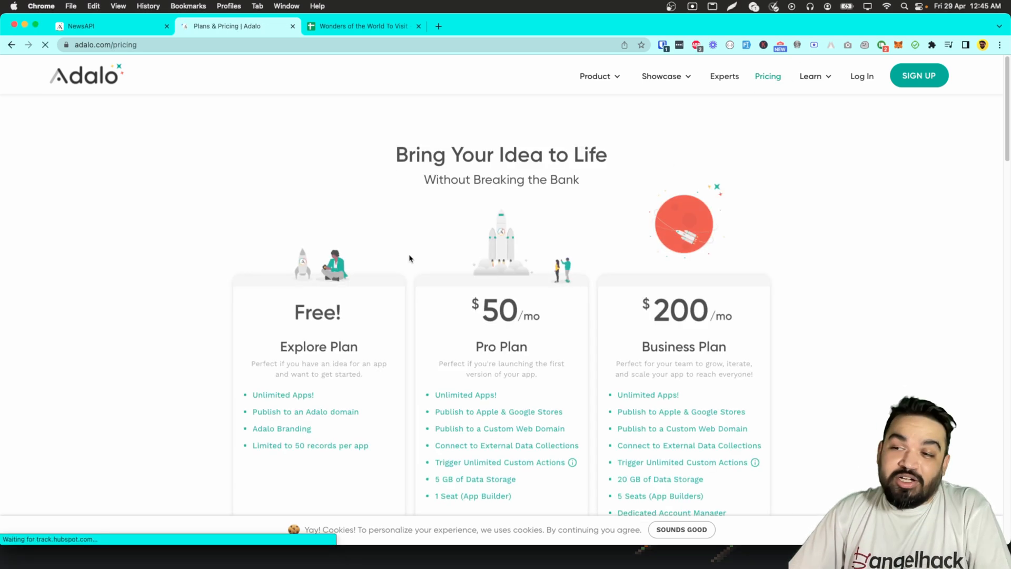
scroll(328, 388, "down", 3)
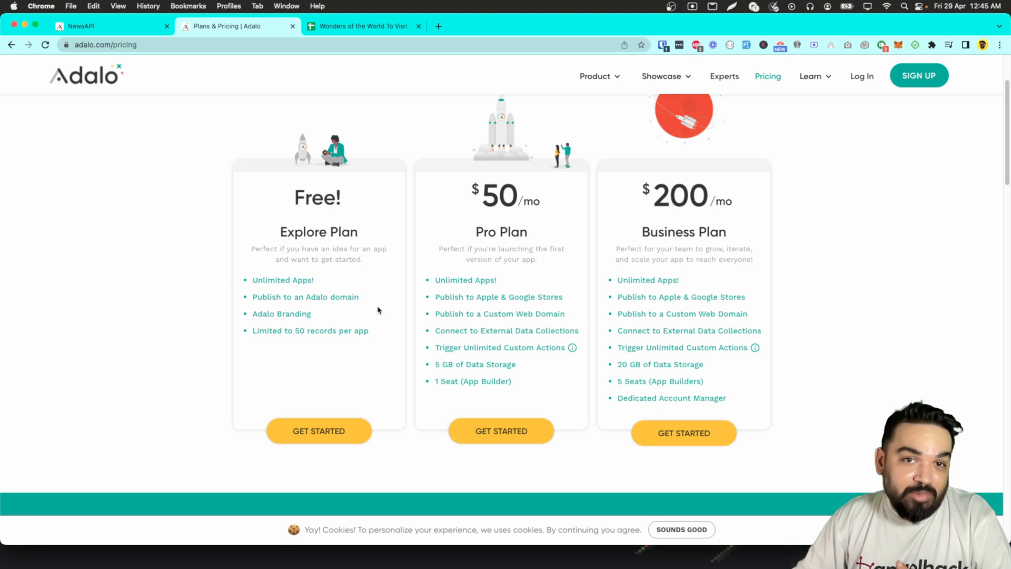
- Download the Wonders of the World To Visit spreadsheet as a CSV file into the Downloads folder
left_click(389, 32)
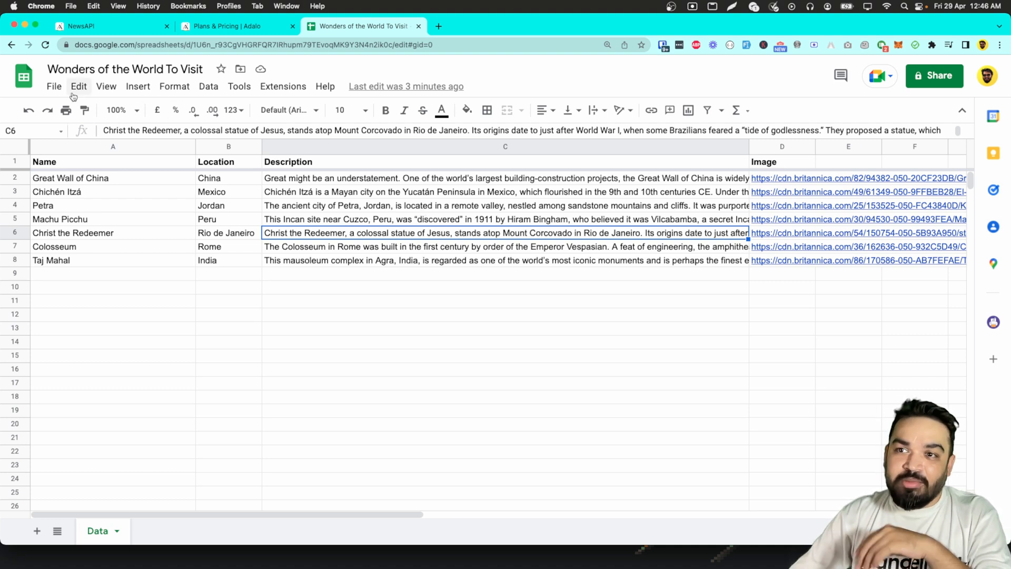
left_click(54, 86)
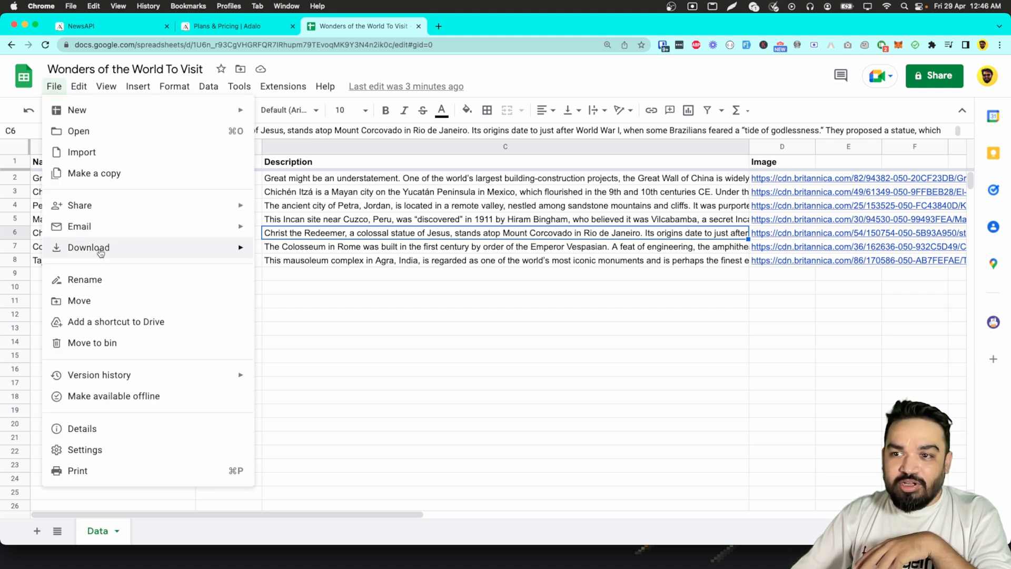
mouse_move(103, 249)
left_click(381, 337)
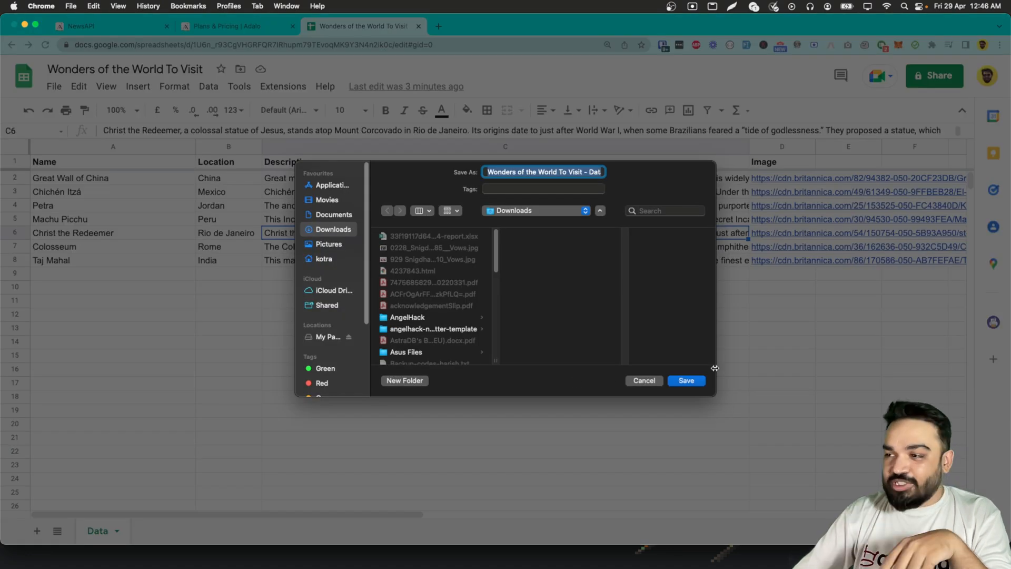
left_click(687, 381)
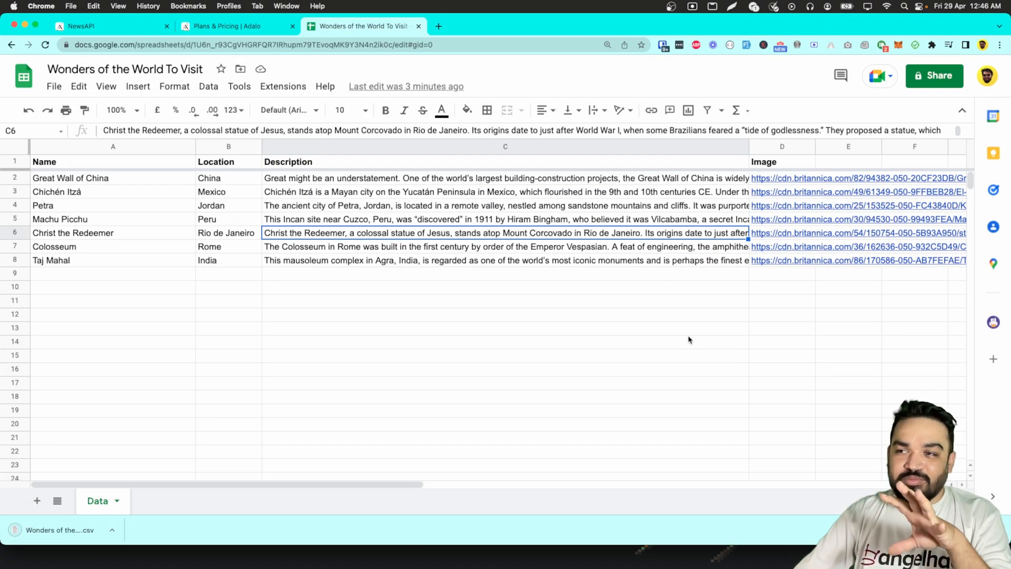
- Go to the Adalo app builder and start a new Native Mobile App from the Blank template
left_click(227, 32)
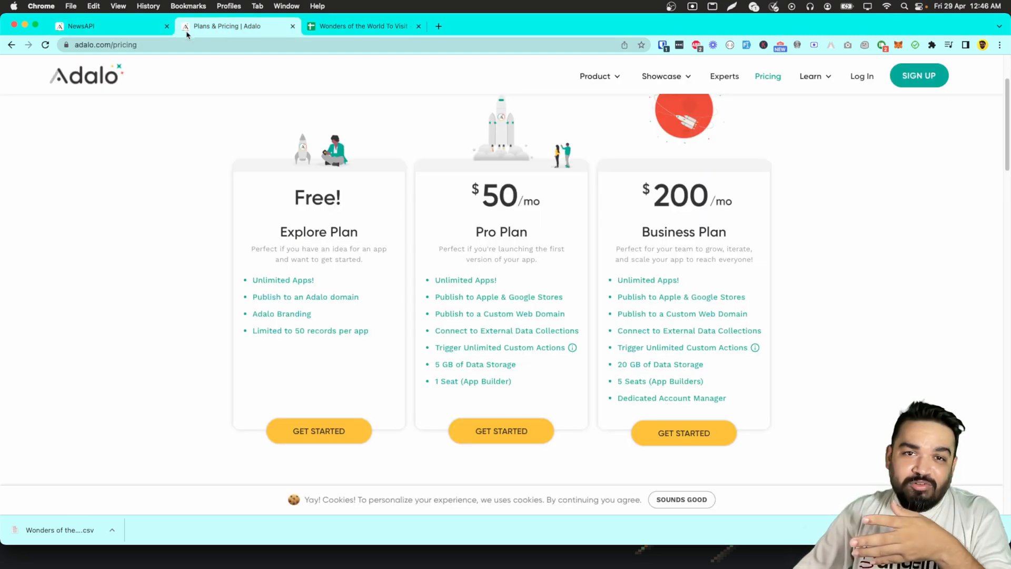
left_click(850, 76)
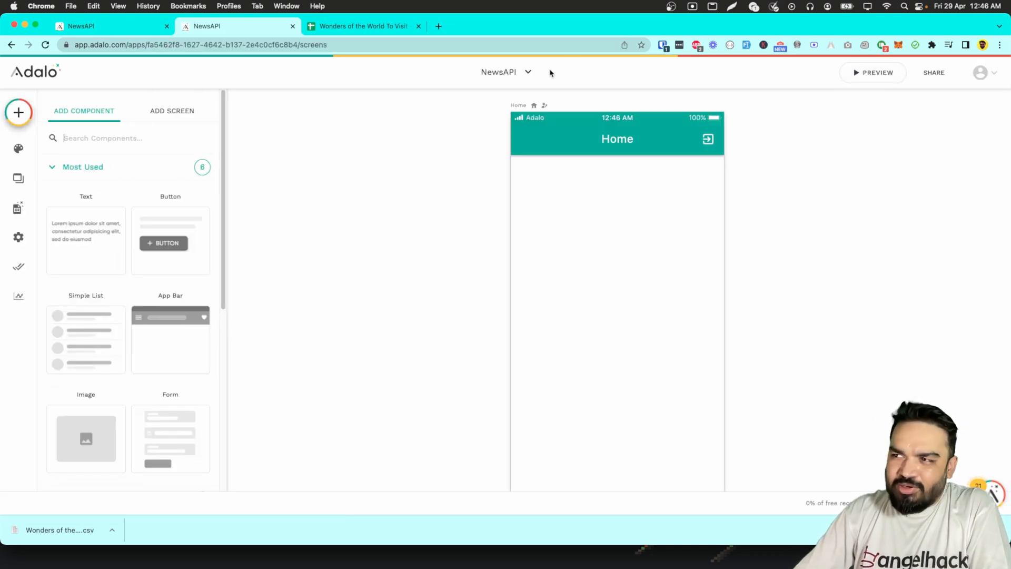
left_click(527, 71)
left_click(508, 169)
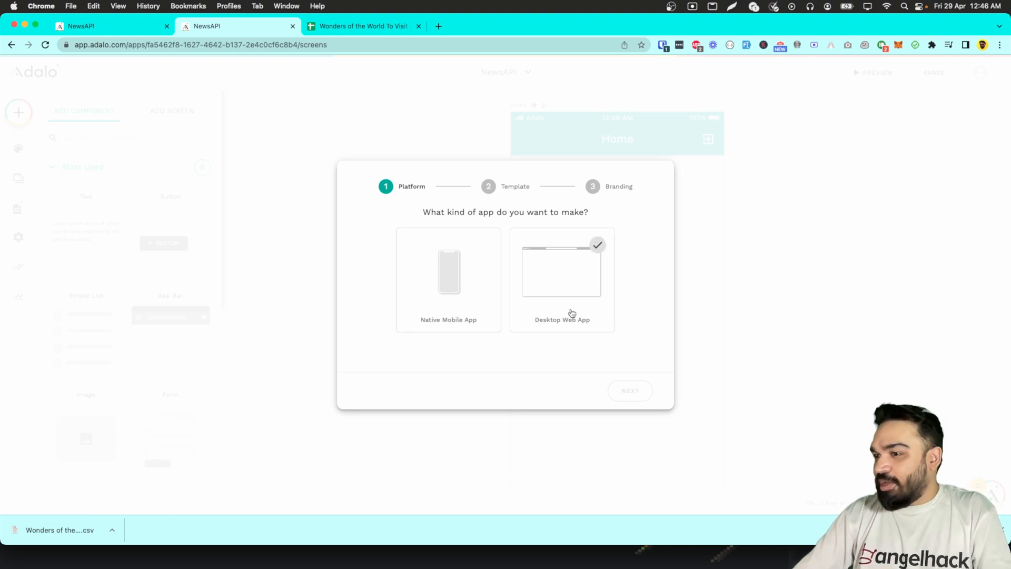
left_click(484, 294)
left_click(650, 399)
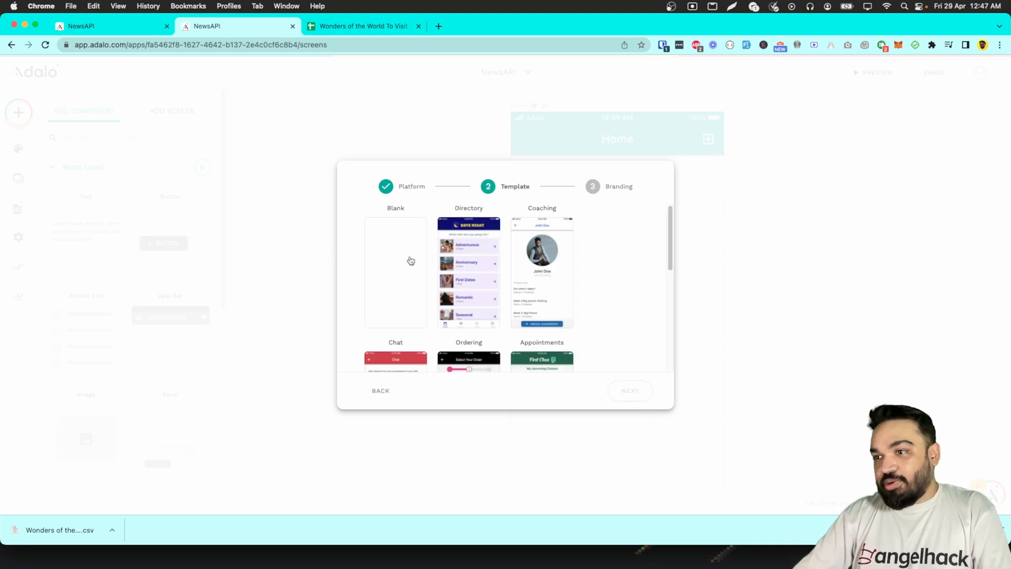
left_click(411, 261)
left_click(634, 391)
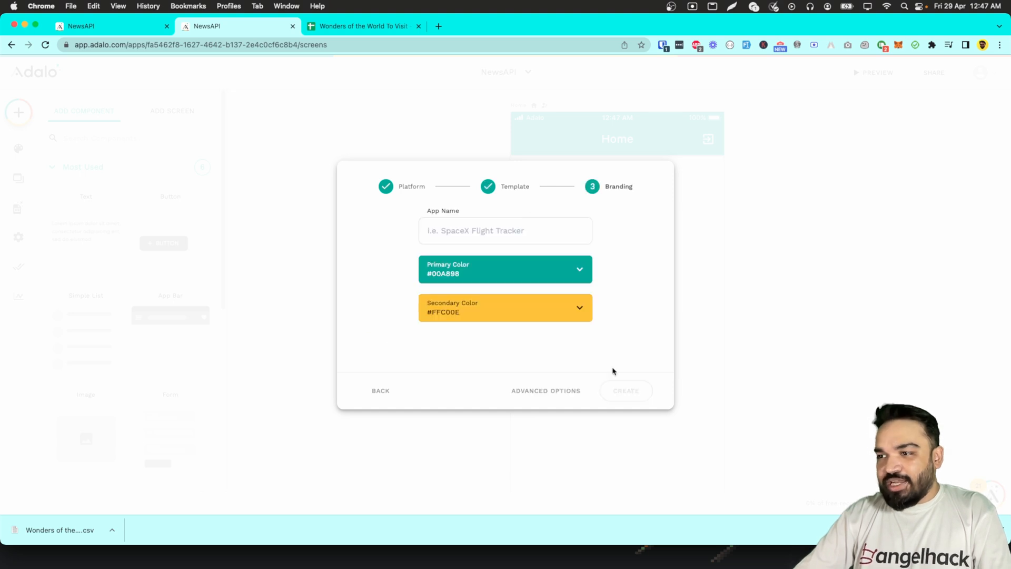
- Return to the template choice and look through the available app templates
left_click(381, 391)
scroll(553, 267, "down", 5)
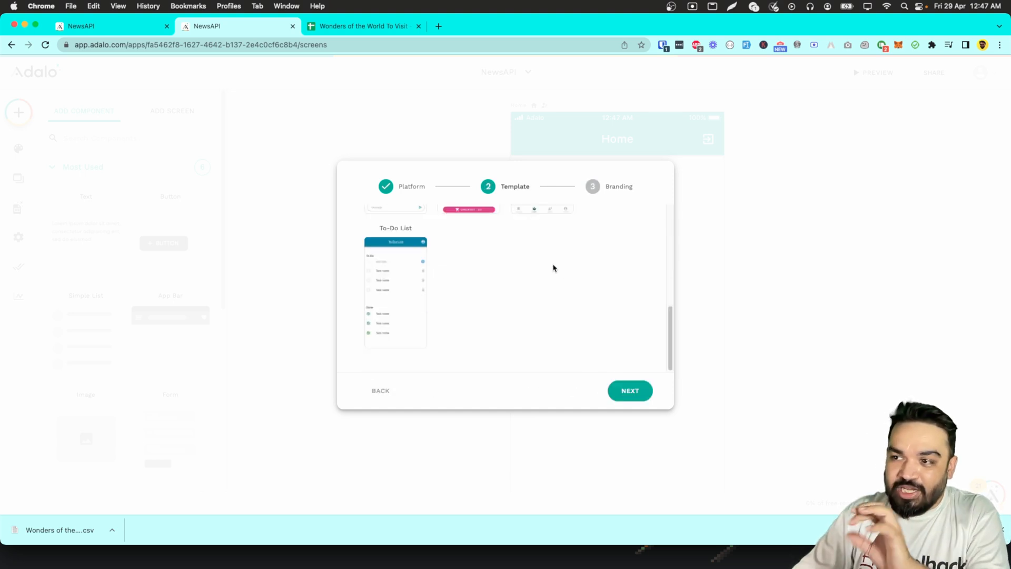
scroll(474, 279, "up", 1)
scroll(438, 287, "up", 4)
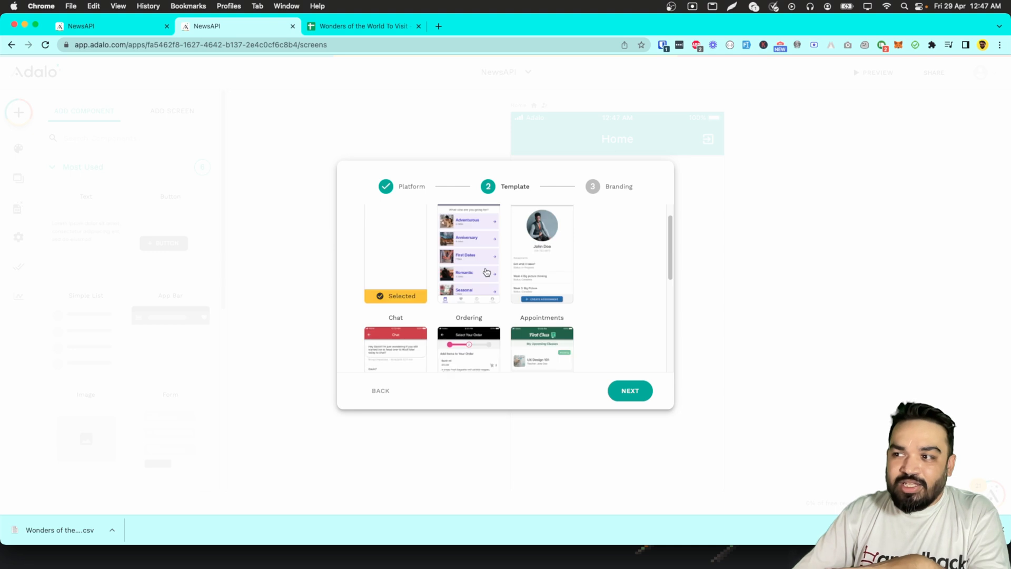
scroll(551, 343, "down", 5)
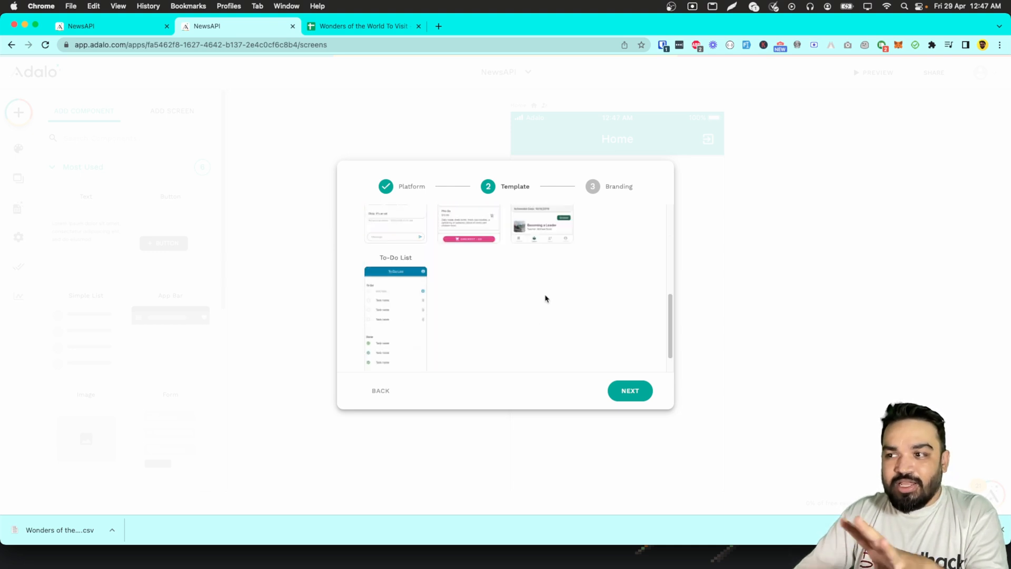
scroll(527, 295, "up", 6)
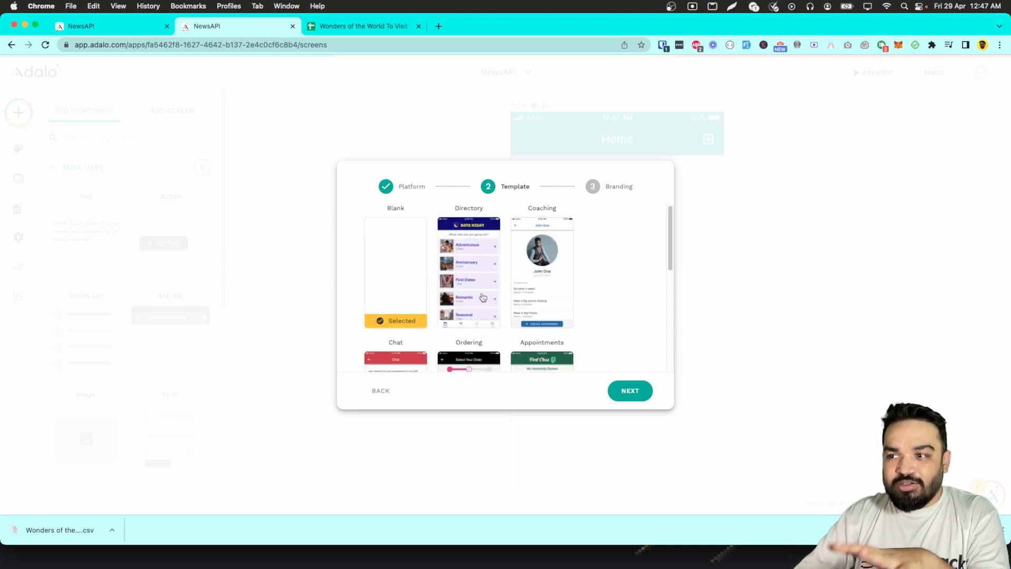
- Name the new app World Wonders and create it with the default primary and secondary colors
left_click(626, 392)
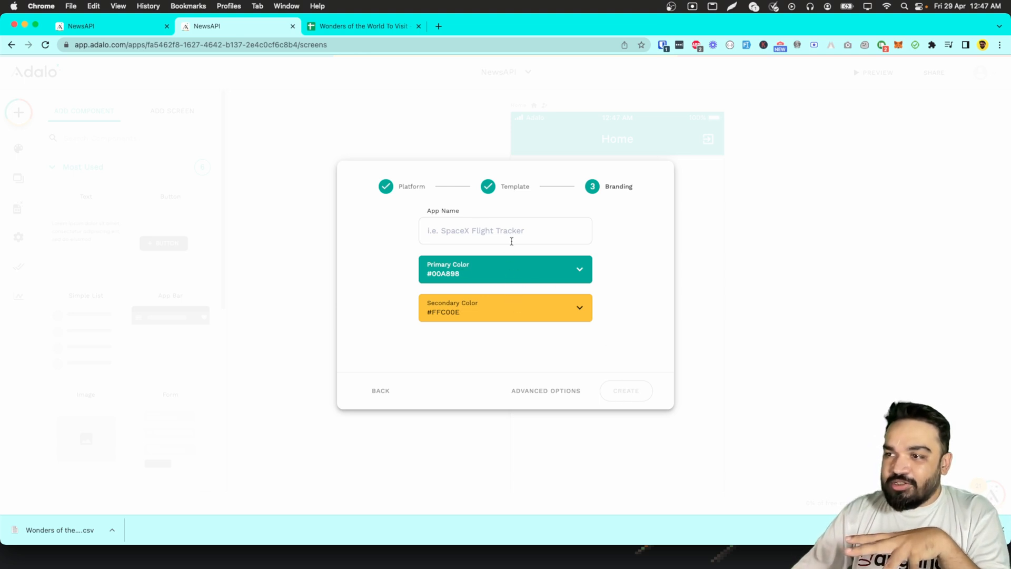
type("Wo")
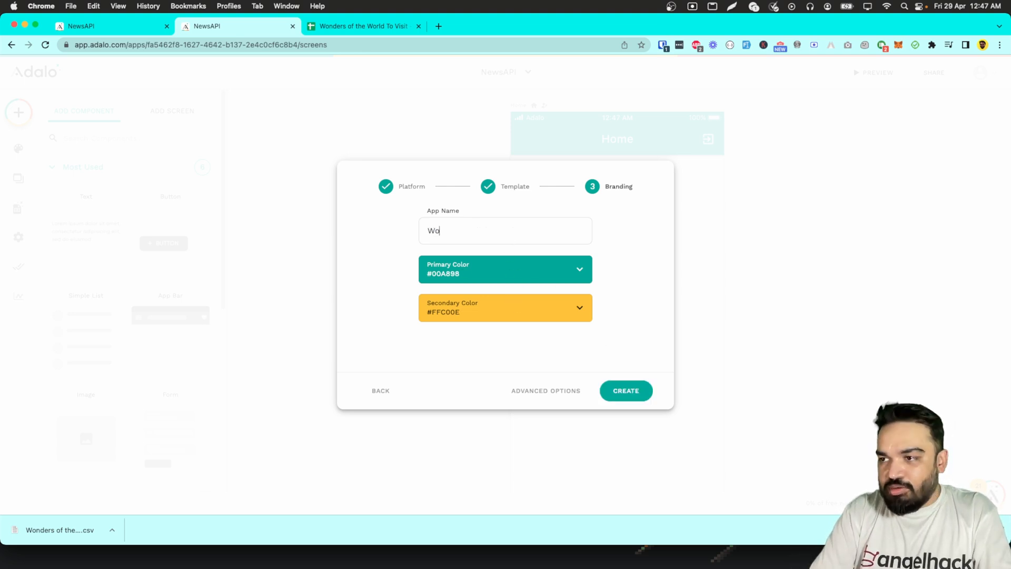
type("rld Wonders")
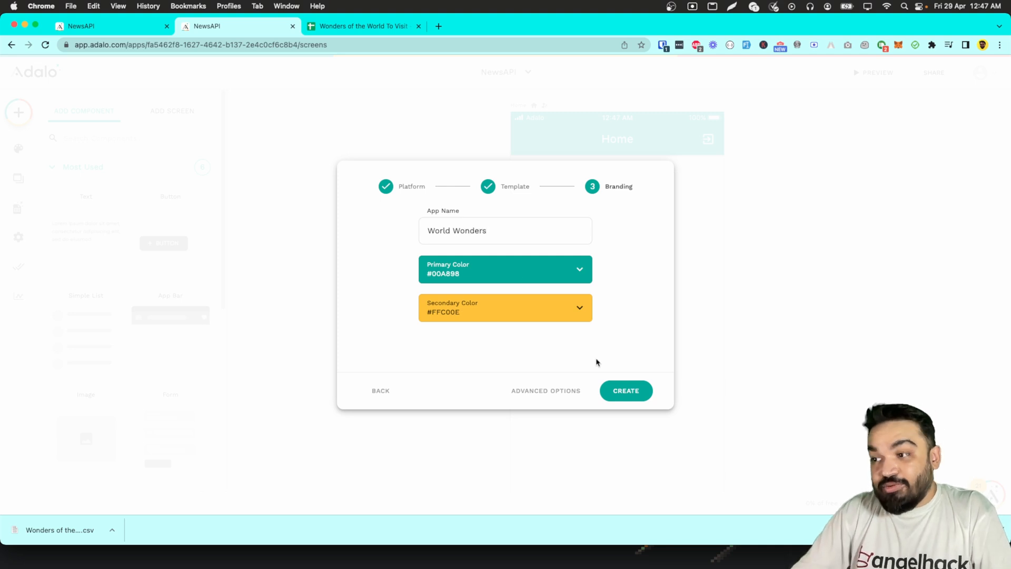
left_click(622, 396)
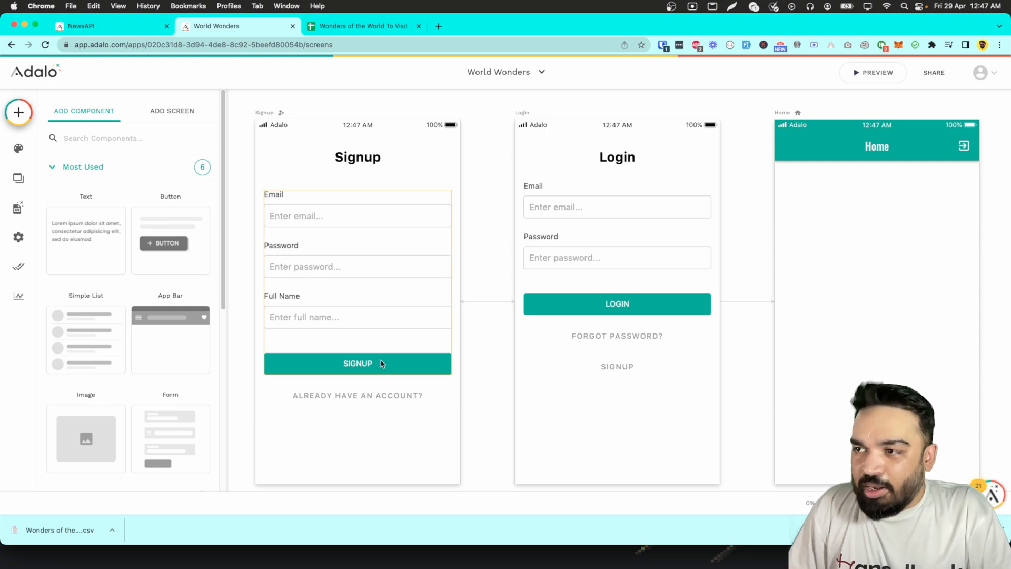
- Delete the Login screen from the World Wonders app
right_click(384, 127)
left_click(369, 129)
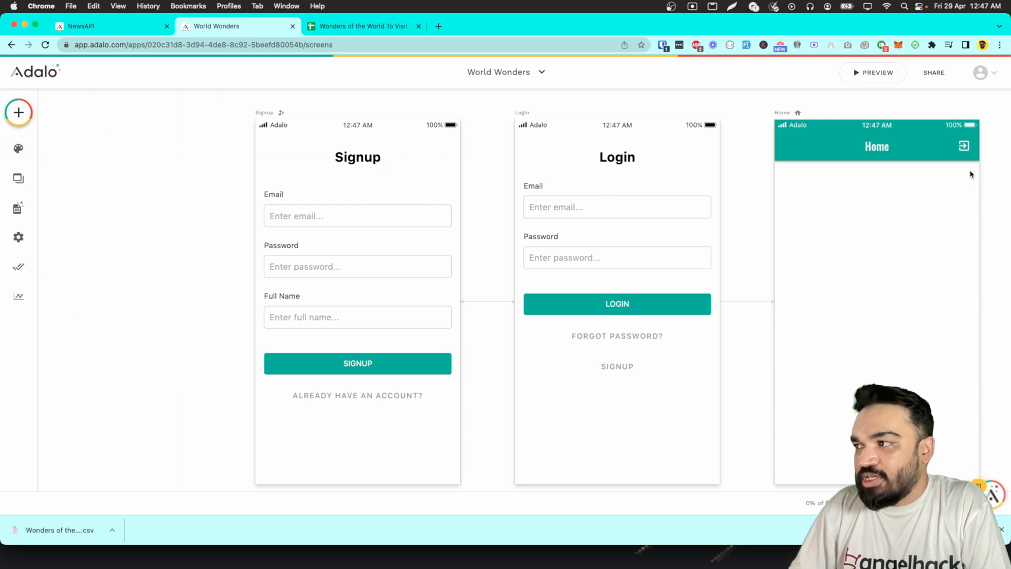
left_click(522, 114)
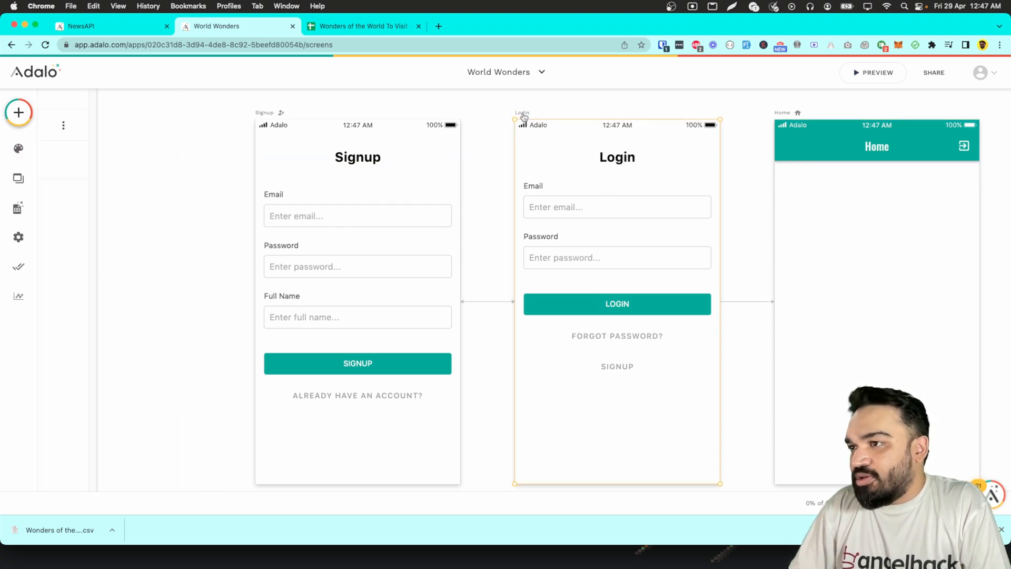
left_click(195, 124)
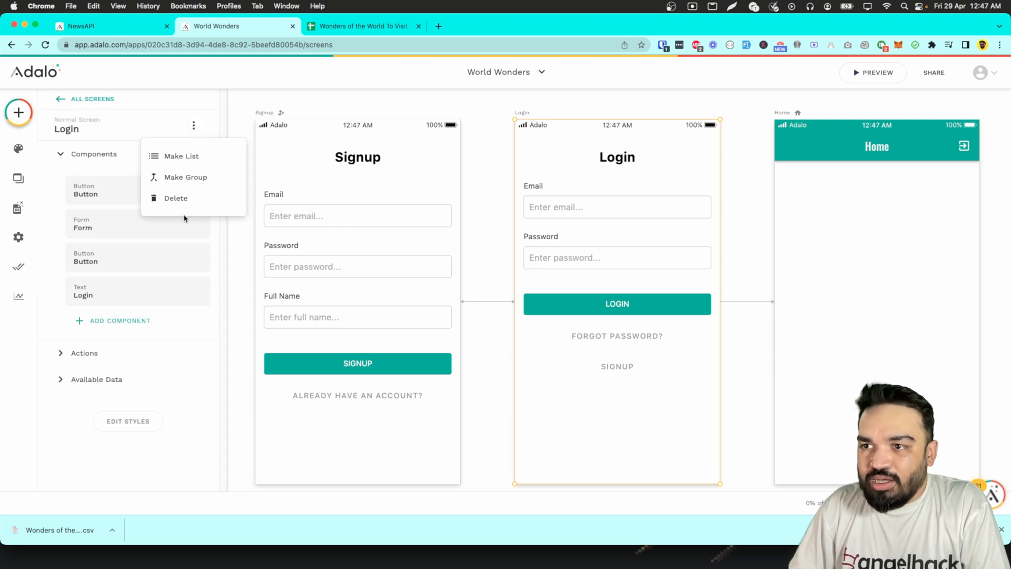
left_click(179, 199)
- Delete the Signup screen so that only the Home screen is left
left_click(452, 113)
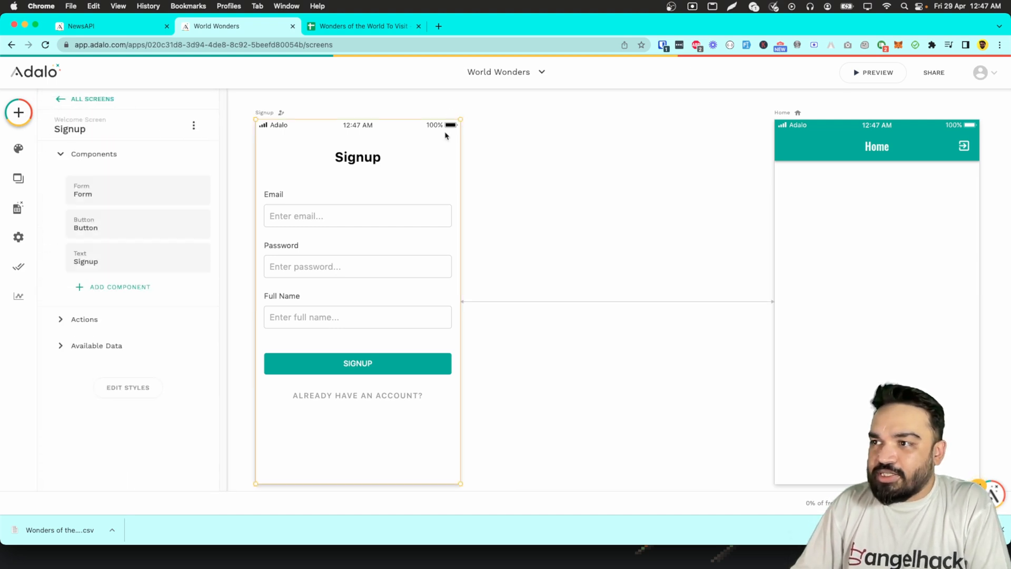
left_click(195, 124)
left_click(187, 199)
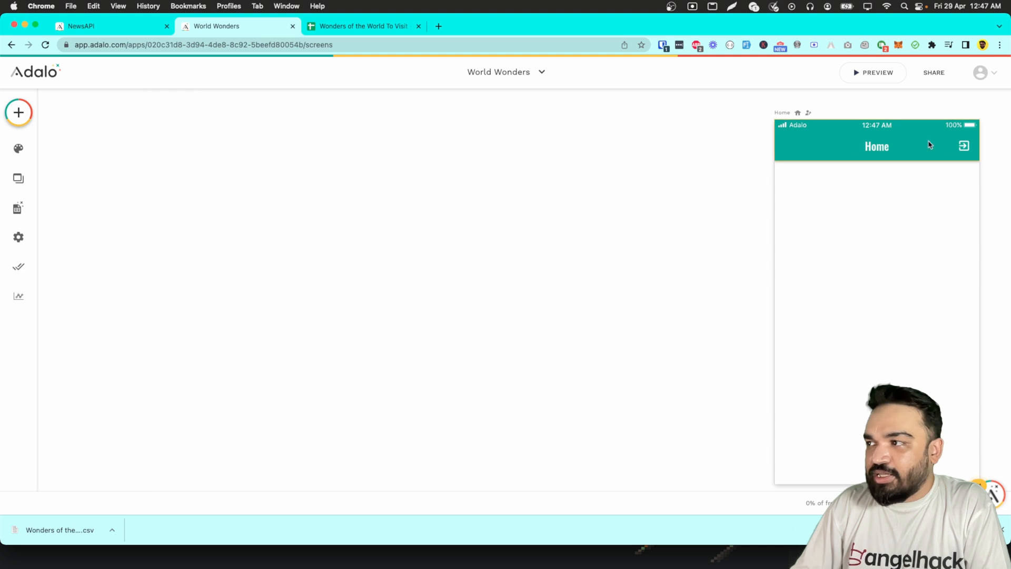
left_click_drag(816, 136, 515, 138)
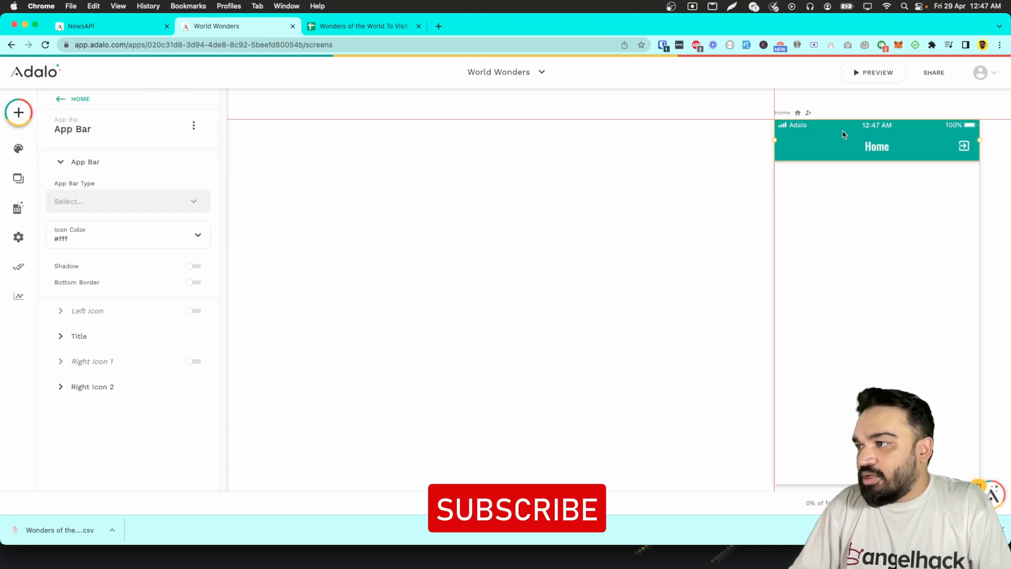
left_click(912, 300)
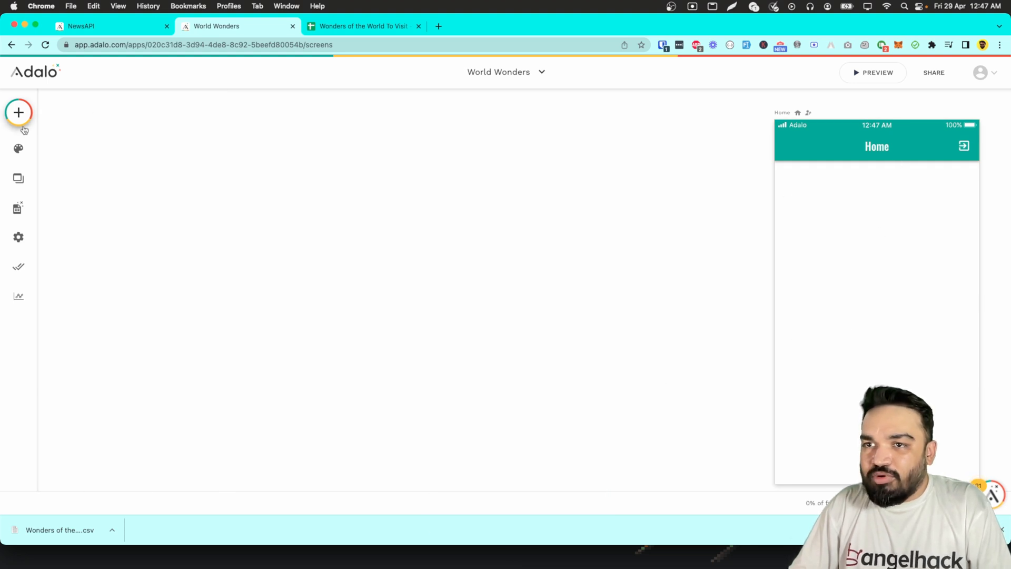
- Add a Simple List component to the Home screen directly below the app bar
left_click(18, 113)
scroll(145, 263, "down", 1)
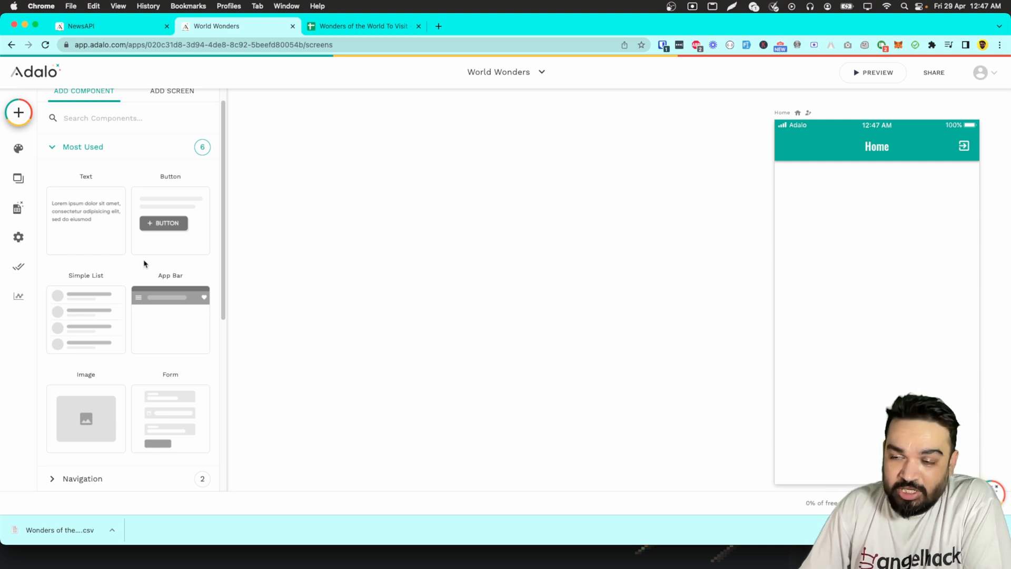
scroll(158, 390, "down", 5)
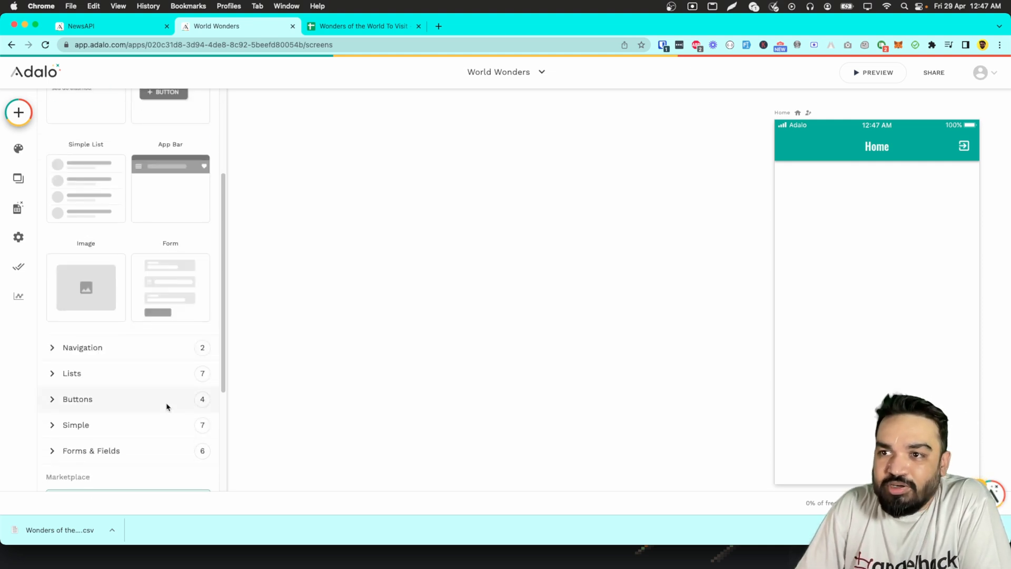
scroll(132, 316, "up", 6)
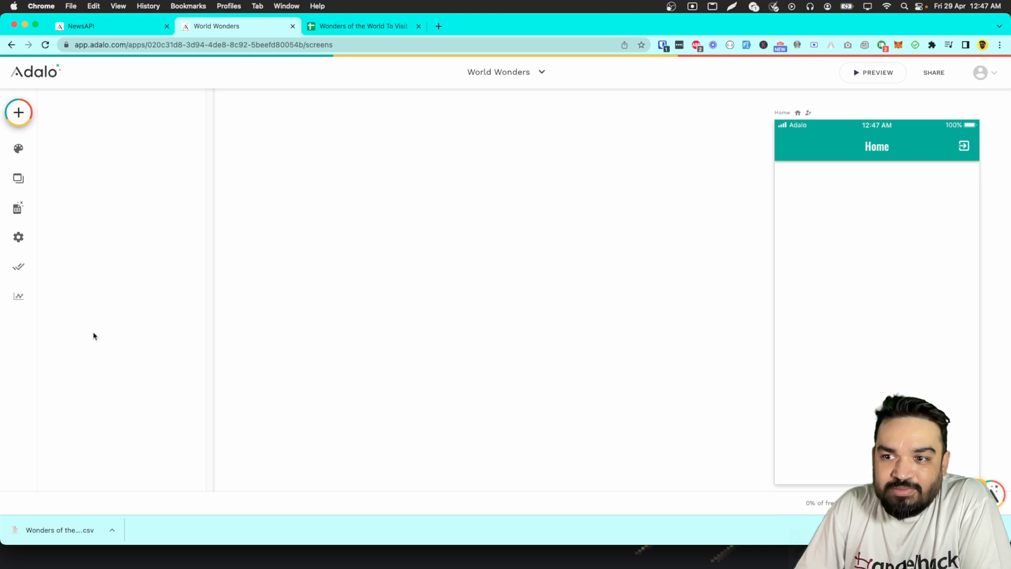
left_click_drag(94, 336, 779, 240)
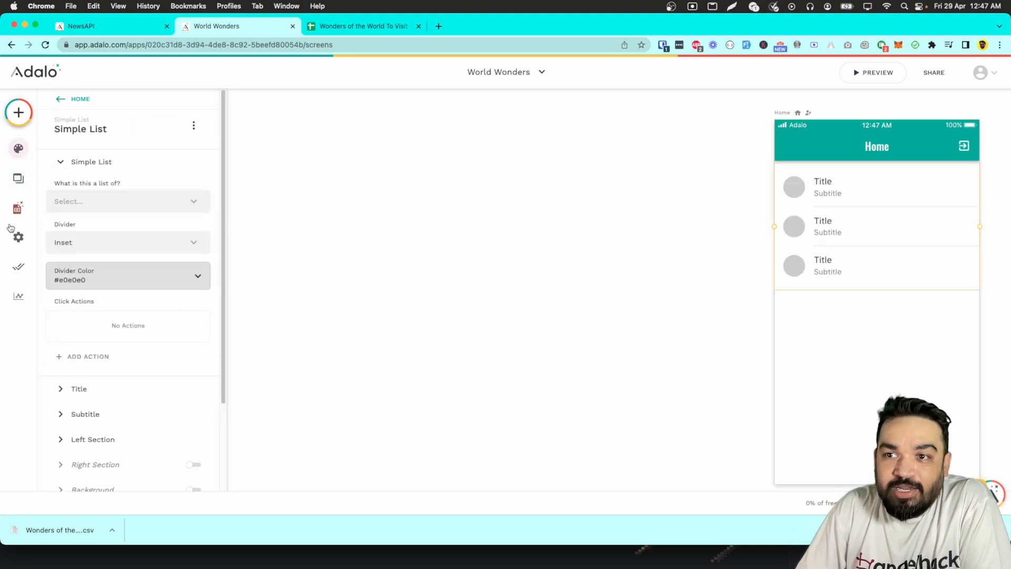
- Create a database collection named Places and open its records
left_click(18, 206)
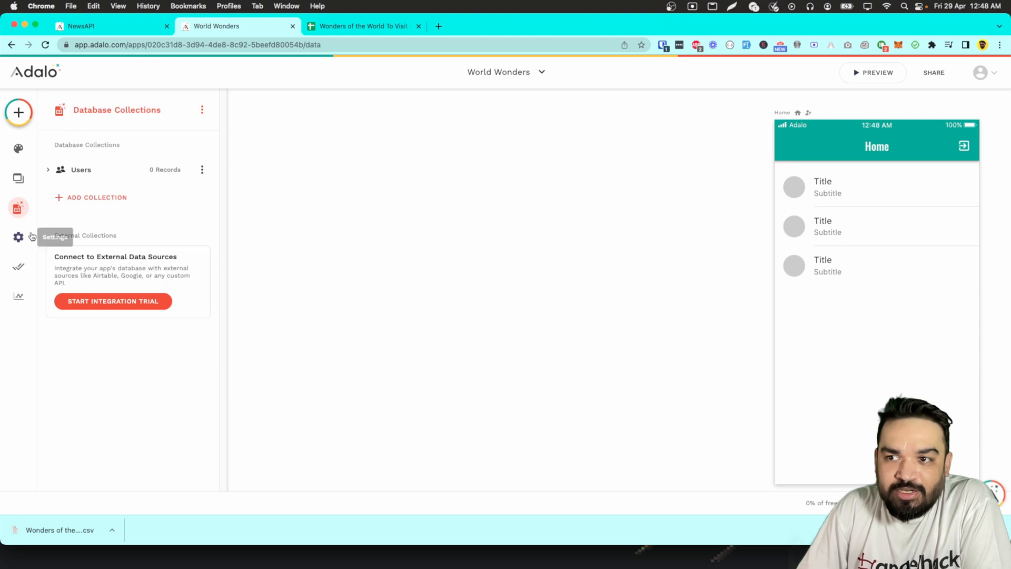
left_click(92, 202)
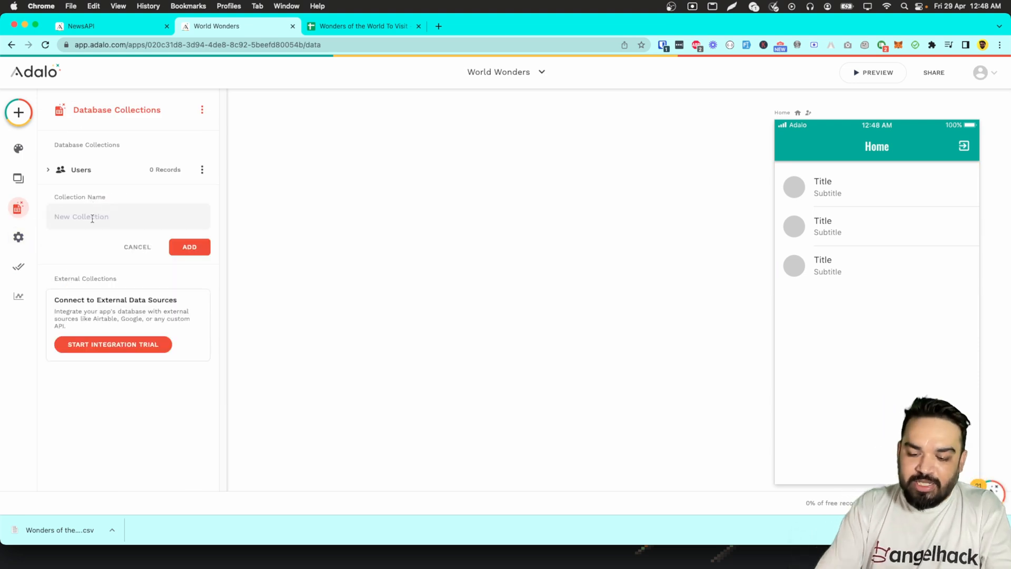
type("Places")
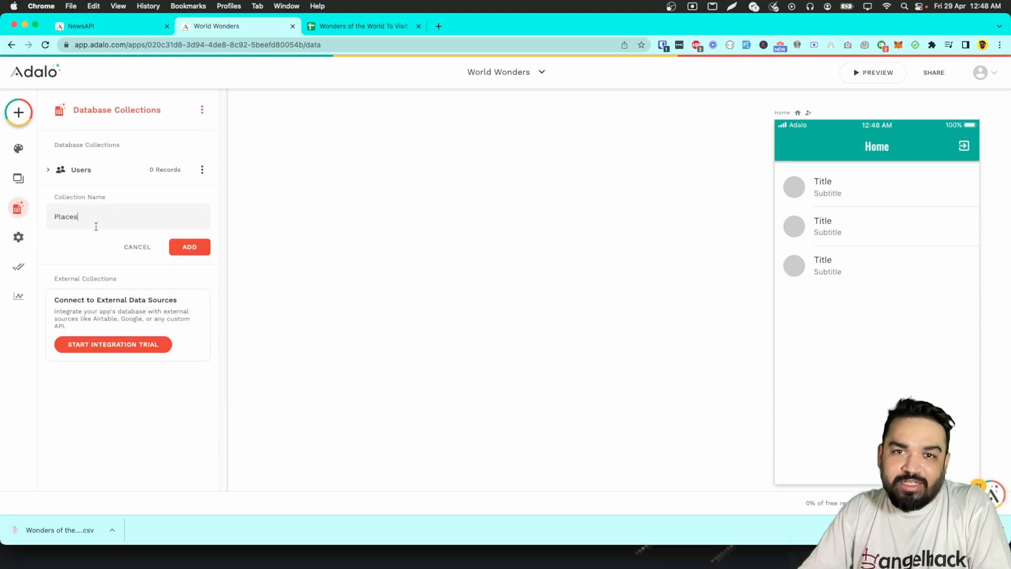
left_click(189, 251)
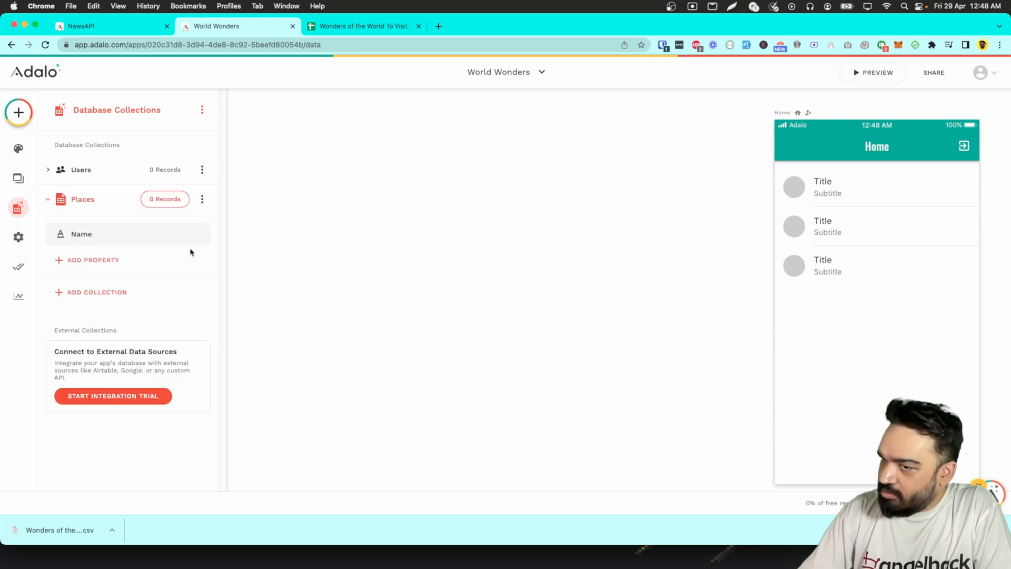
left_click(171, 203)
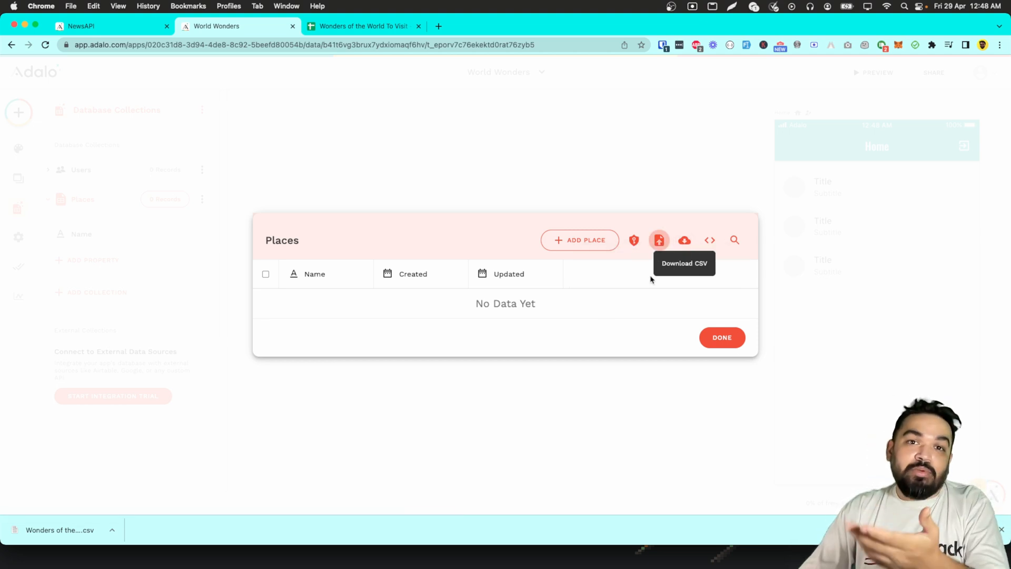
left_click(659, 240)
left_click(520, 331)
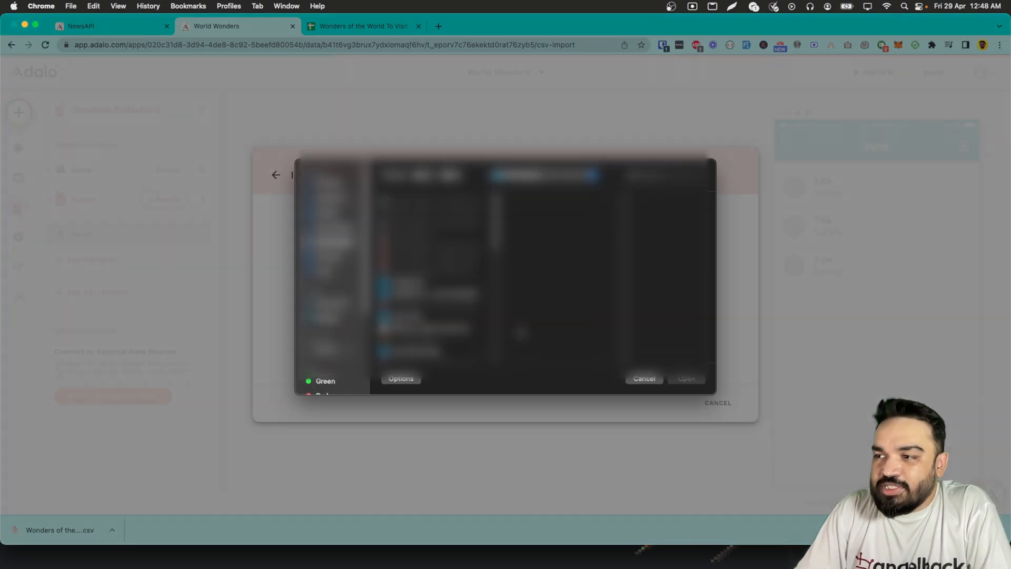
left_click(643, 380)
left_click_drag(30, 535, 535, 287)
left_click(562, 289)
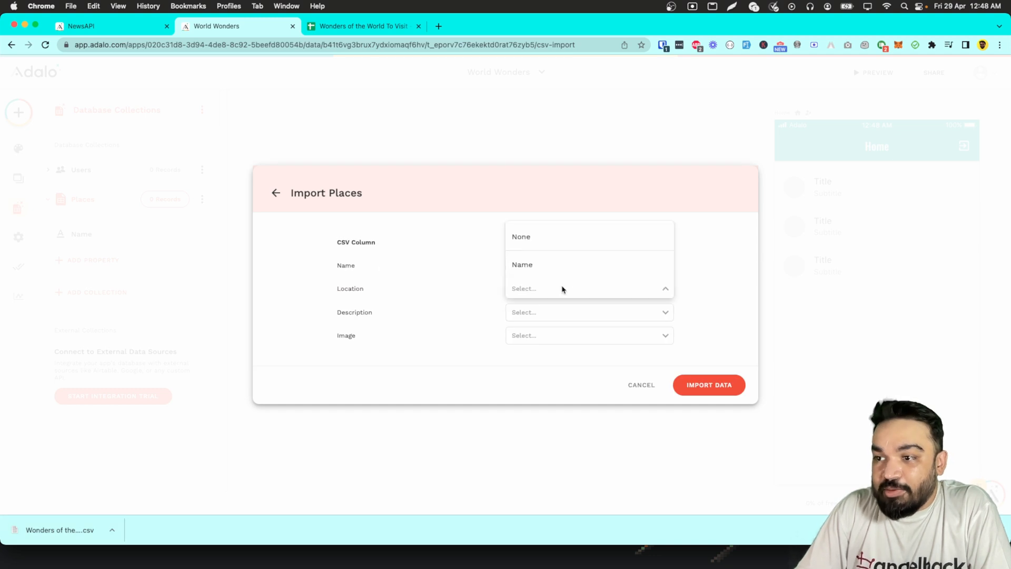
left_click(416, 356)
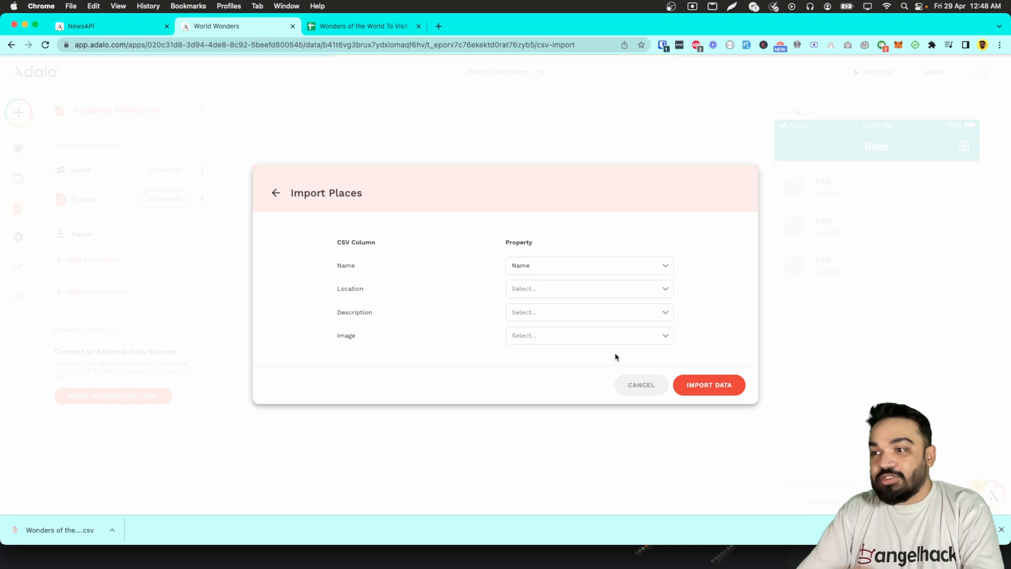
left_click(574, 296)
left_click(568, 330)
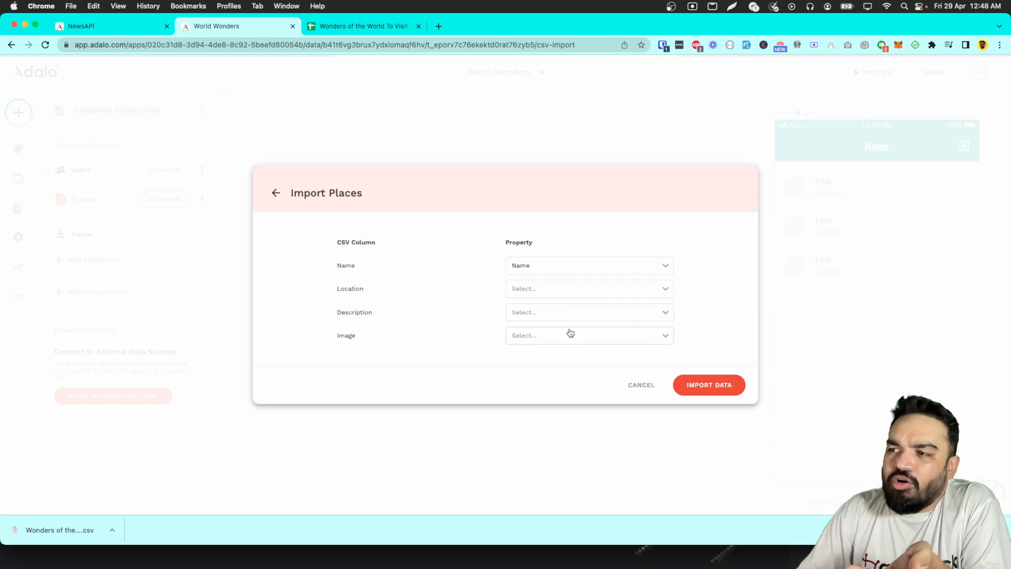
left_click(571, 318)
left_click(532, 375)
left_click(636, 390)
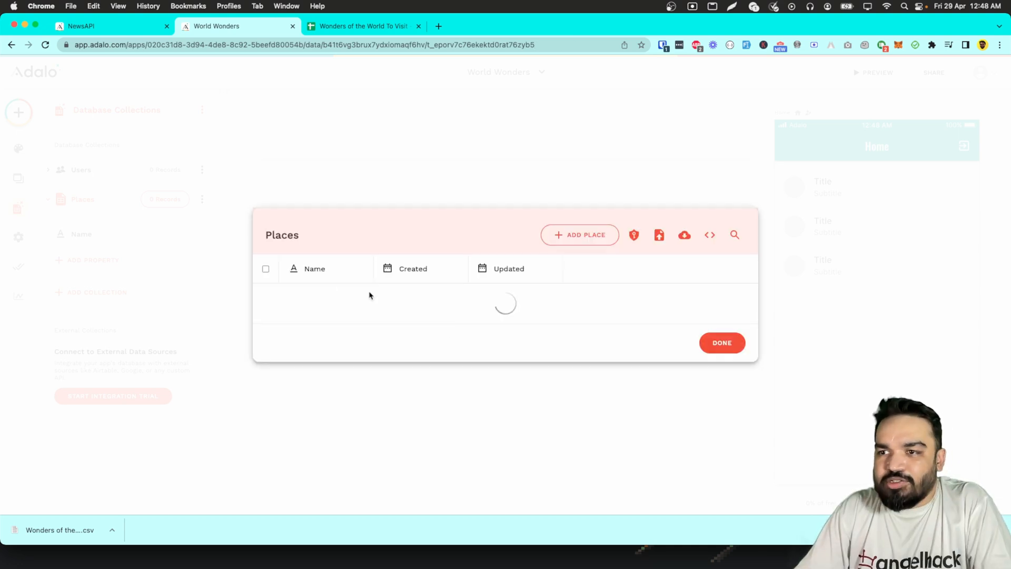
left_click(633, 151)
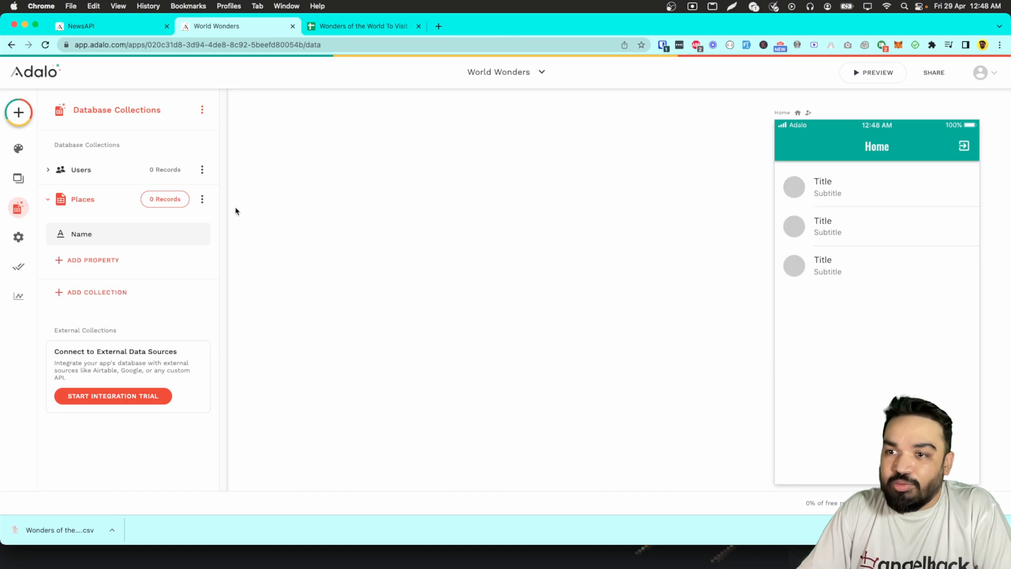
- Add a text property named Location to the Places collection
left_click(113, 260)
left_click(126, 289)
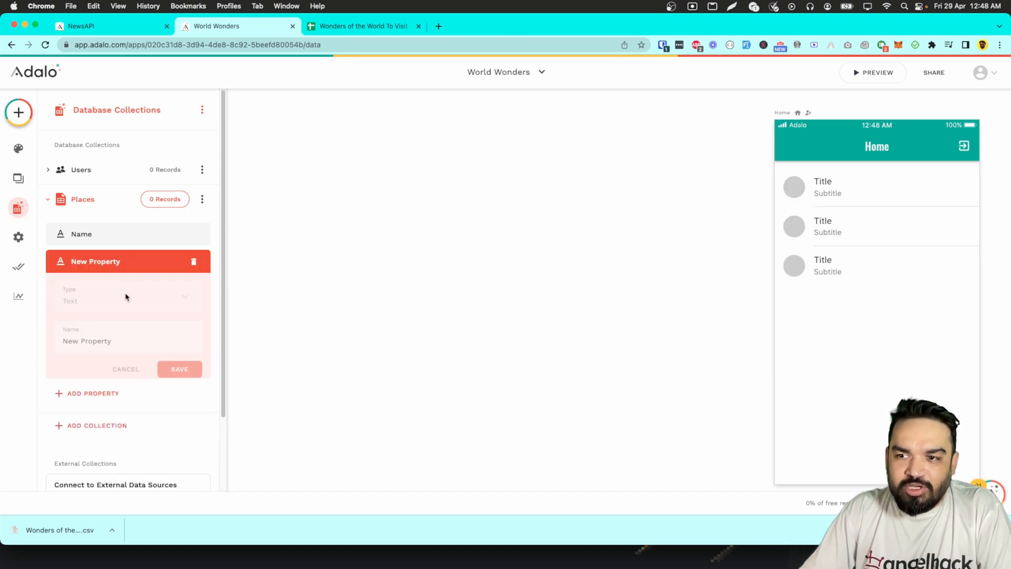
triple_click(120, 339)
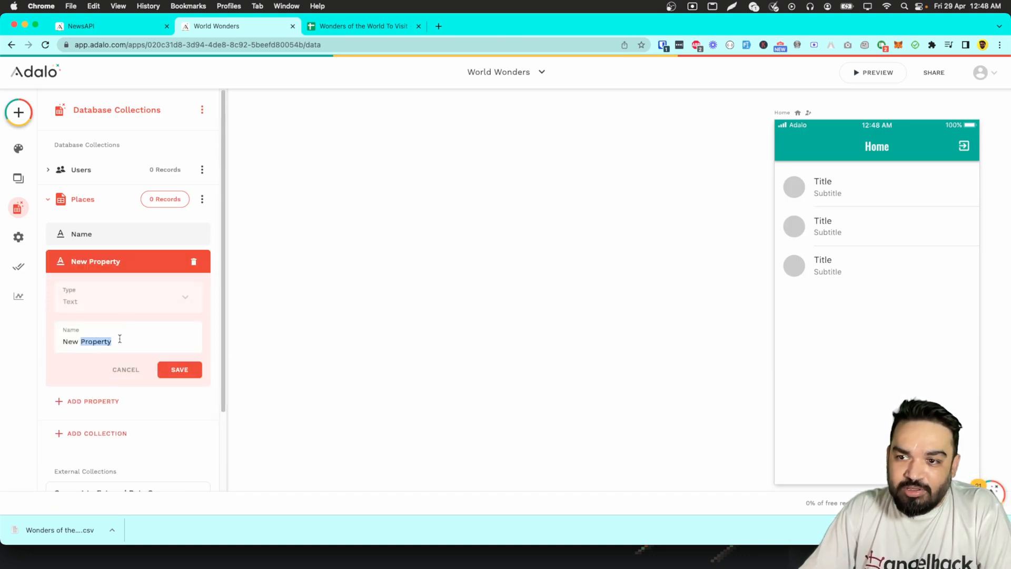
type("Location")
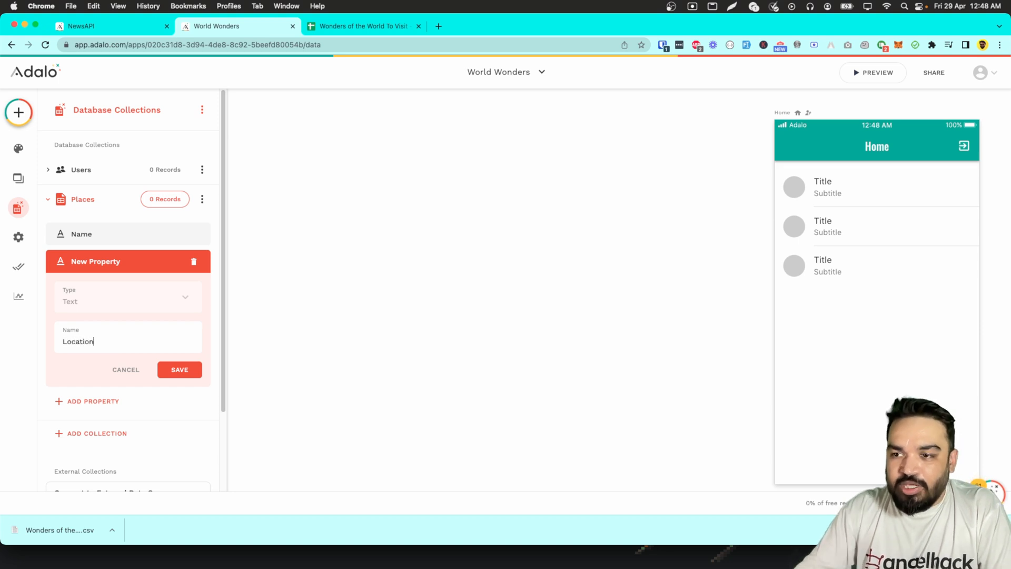
left_click(179, 370)
- Add an image-type property named Image to the Places collection
left_click(114, 288)
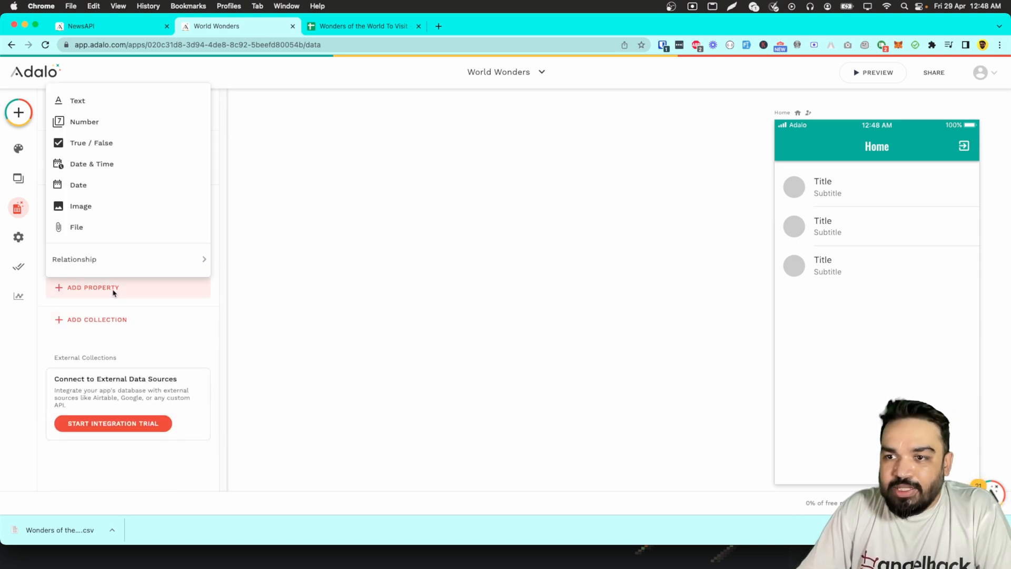
left_click(121, 207)
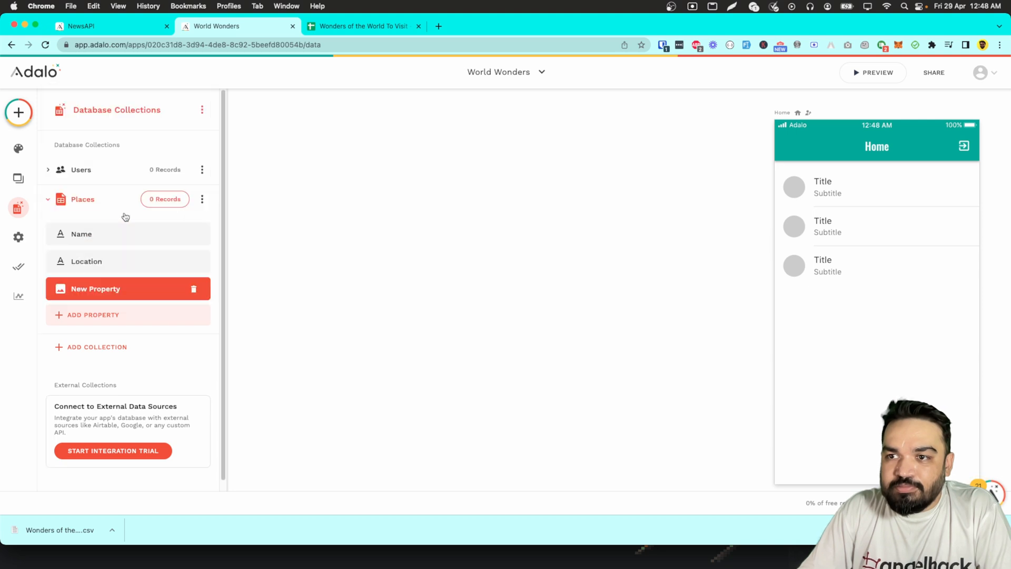
triple_click(114, 372)
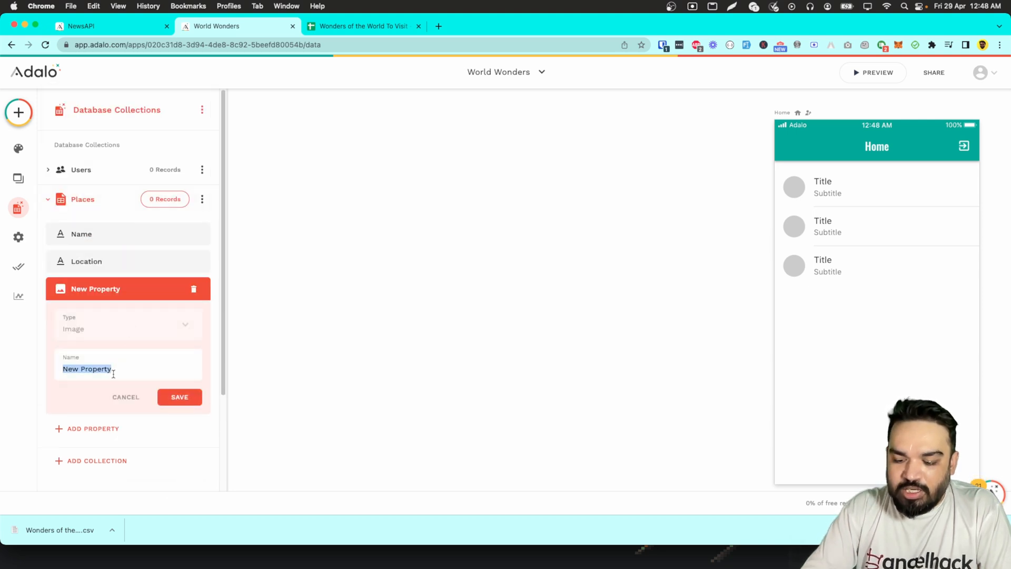
type("Image")
key("Return")
- Add a text property named Description to the Places collection
left_click(92, 315)
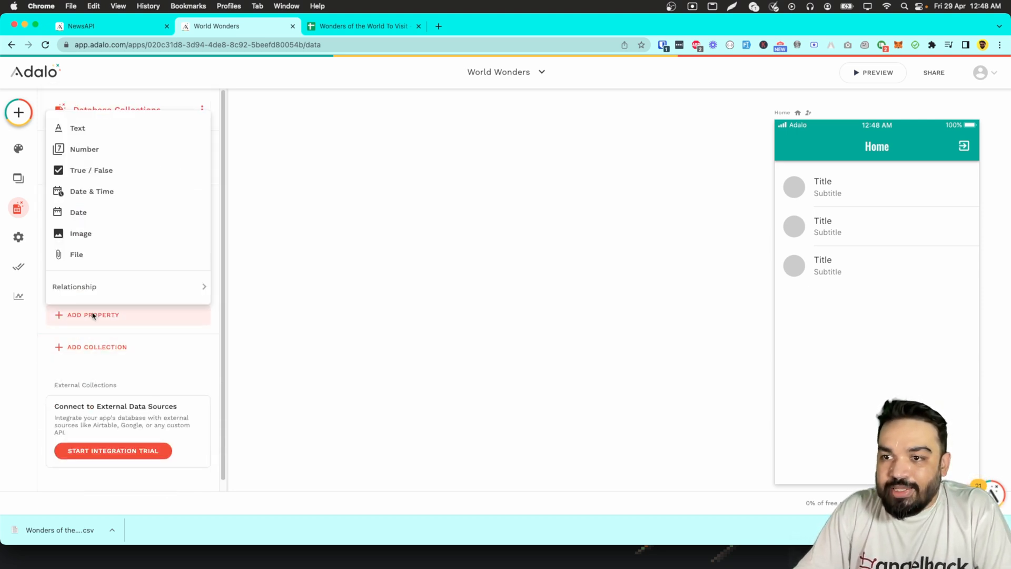
left_click(117, 134)
triple_click(113, 396)
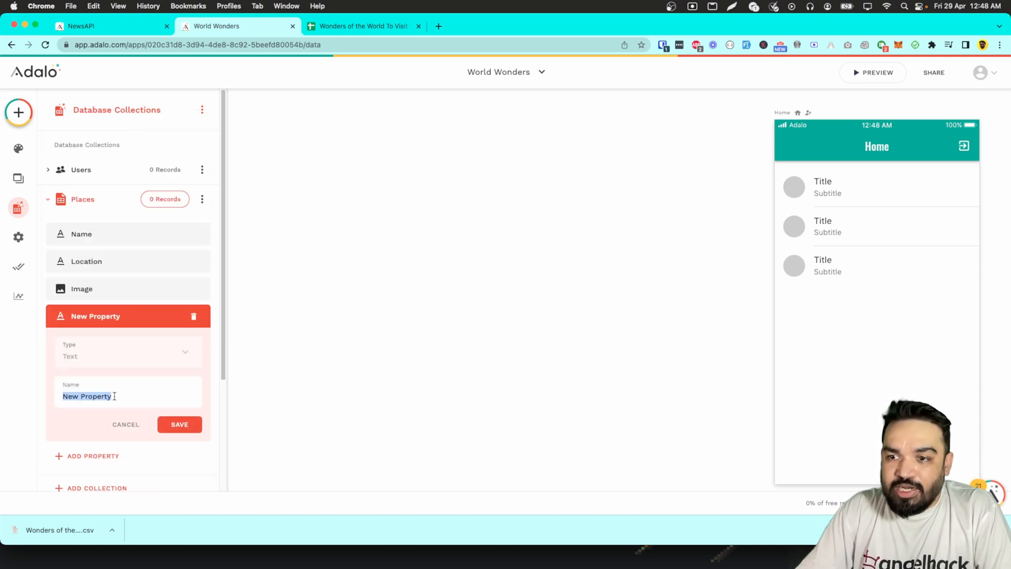
type("Description")
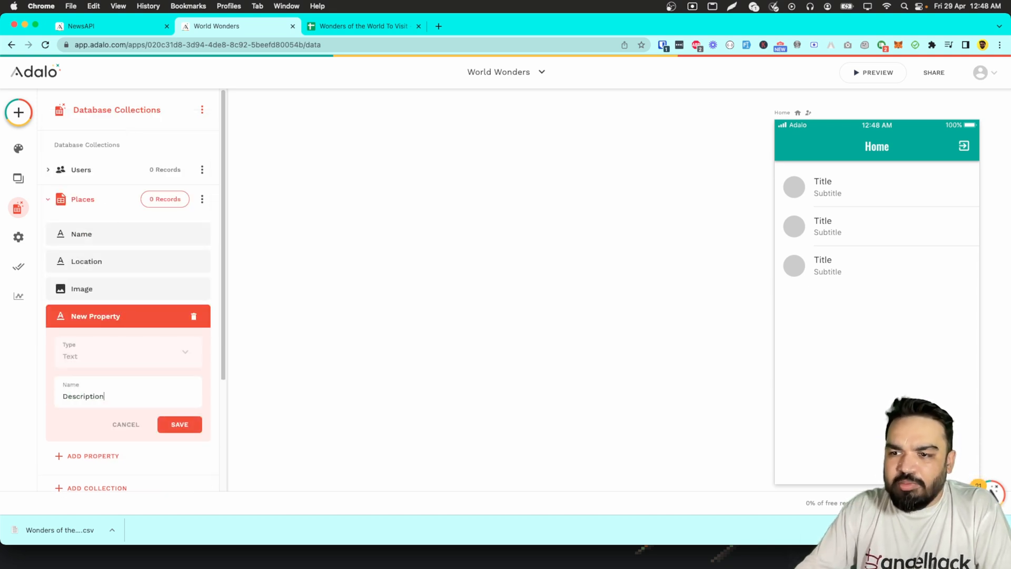
left_click(176, 431)
left_click(120, 346)
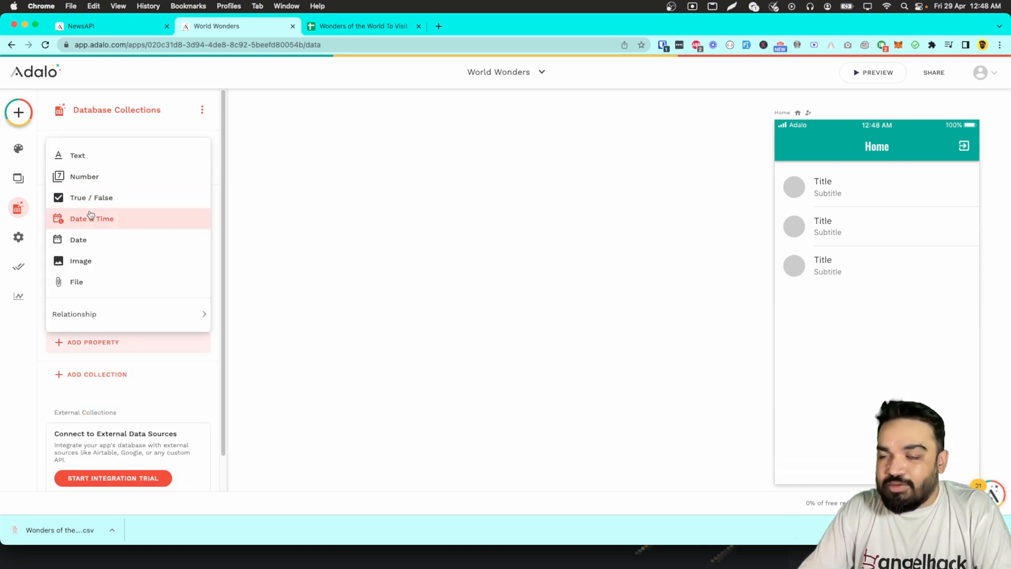
left_click(143, 370)
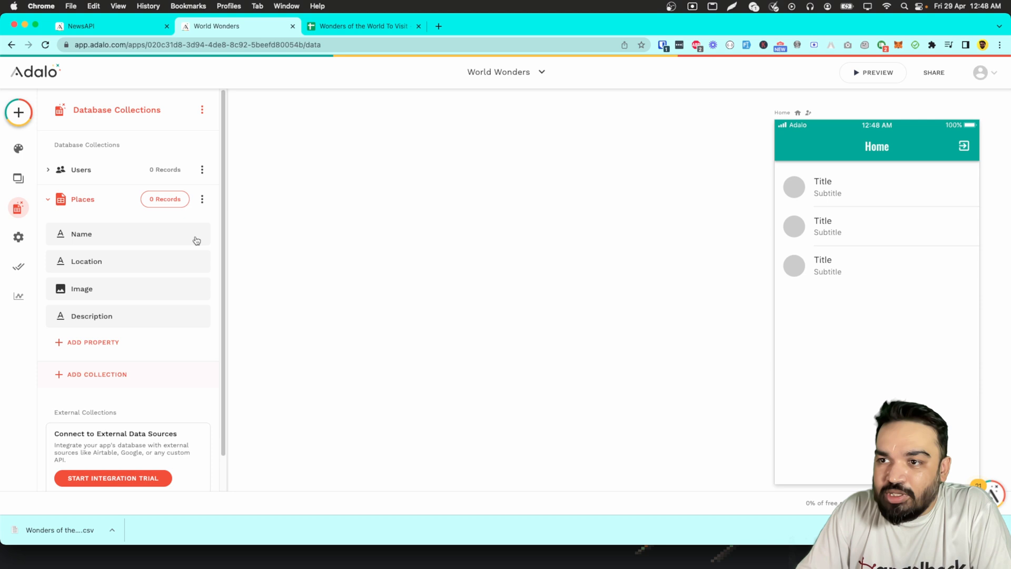
- Import the downloaded Wonders of the World CSV into Places, matching its Name, Location, Description and Image columns to the same-named properties
left_click(165, 200)
left_click(658, 237)
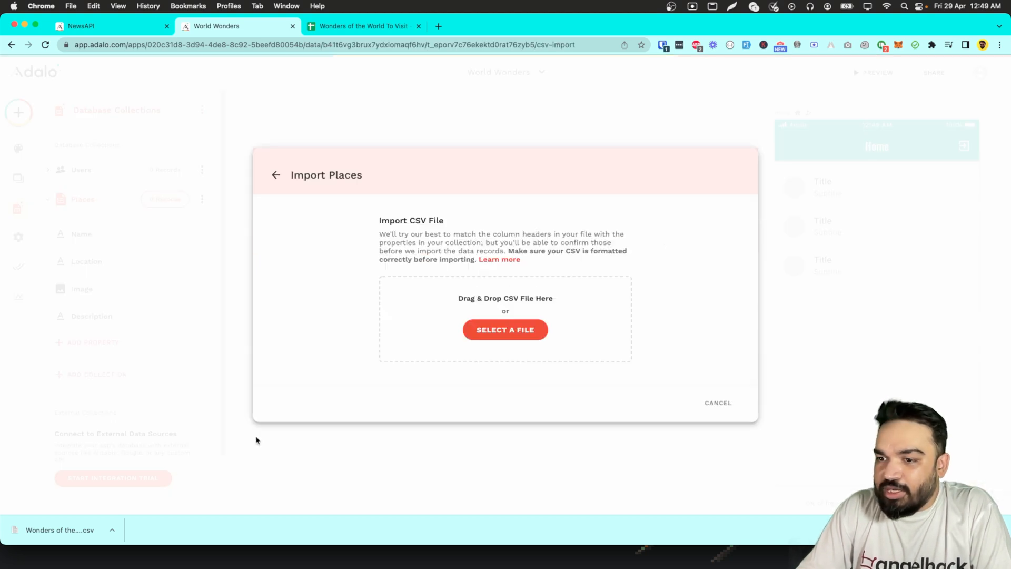
left_click_drag(52, 533, 514, 311)
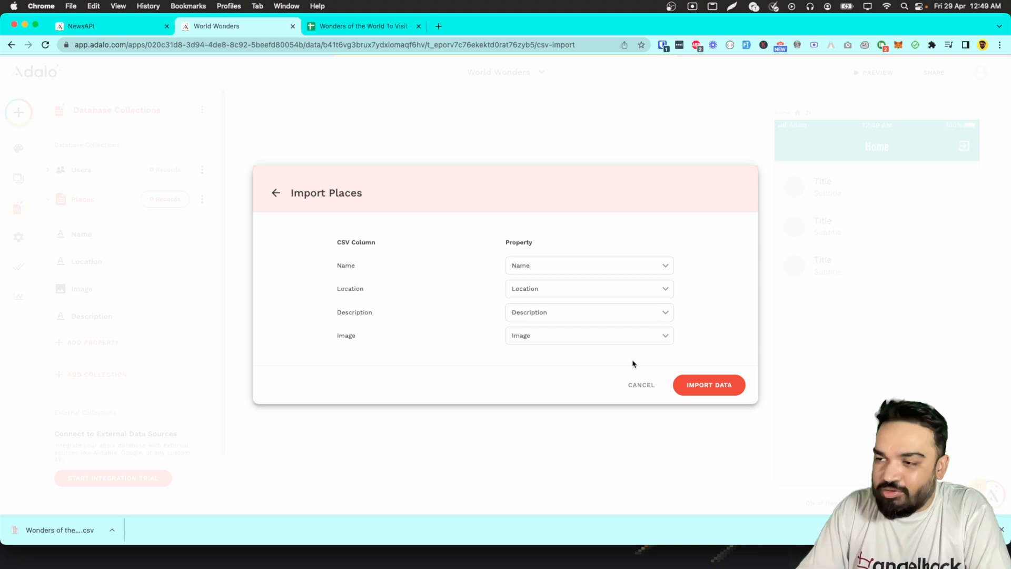
left_click(699, 385)
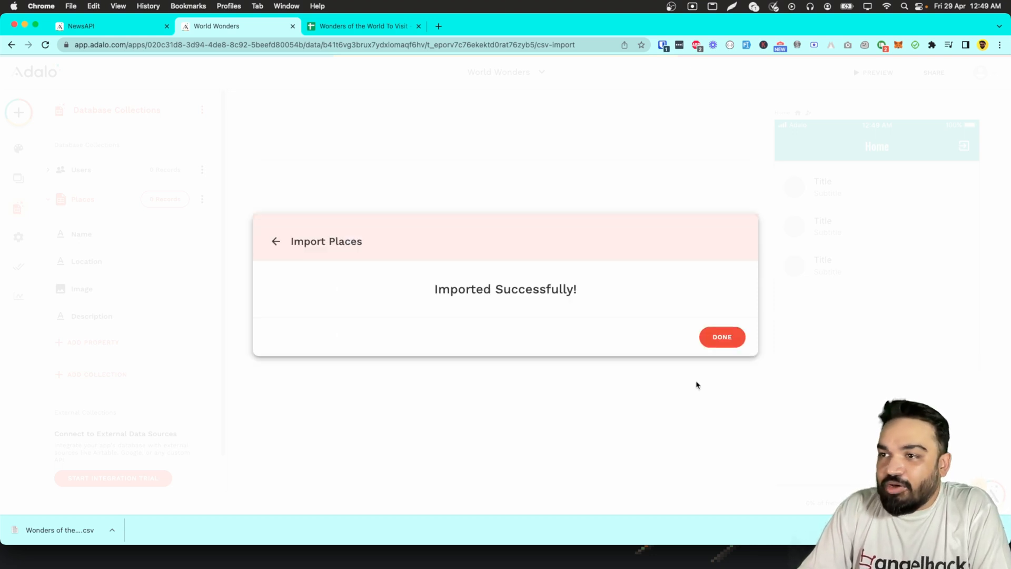
left_click(715, 343)
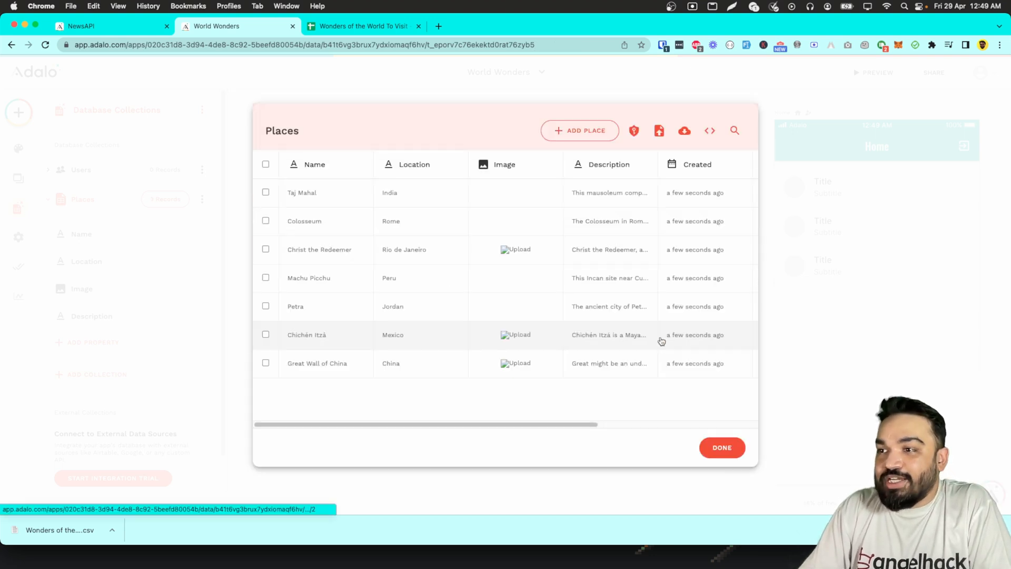
- Inspect the imported Places records and check the image field of the Taj Mahal record
left_click(266, 165)
left_click(266, 165)
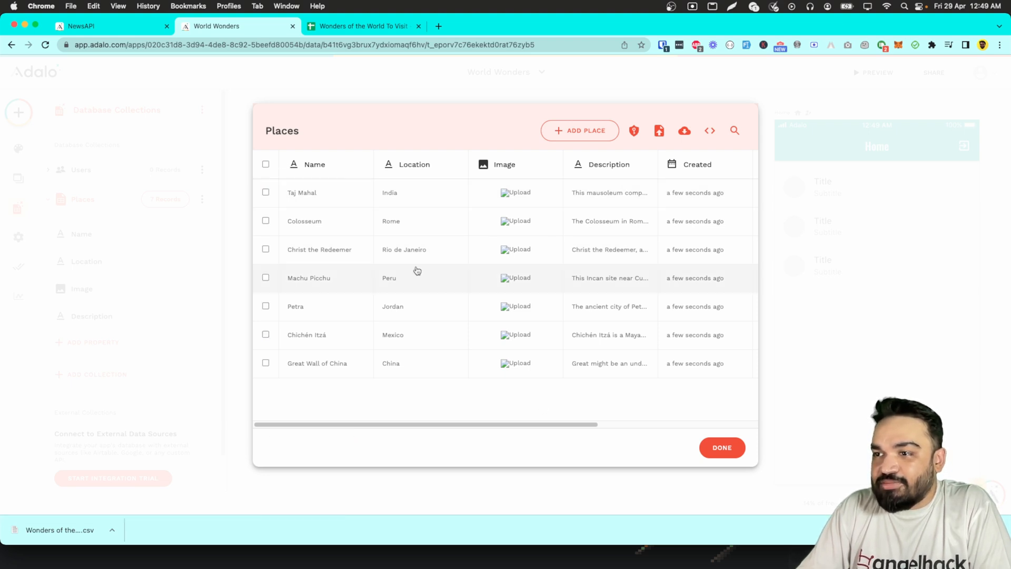
left_click(266, 166)
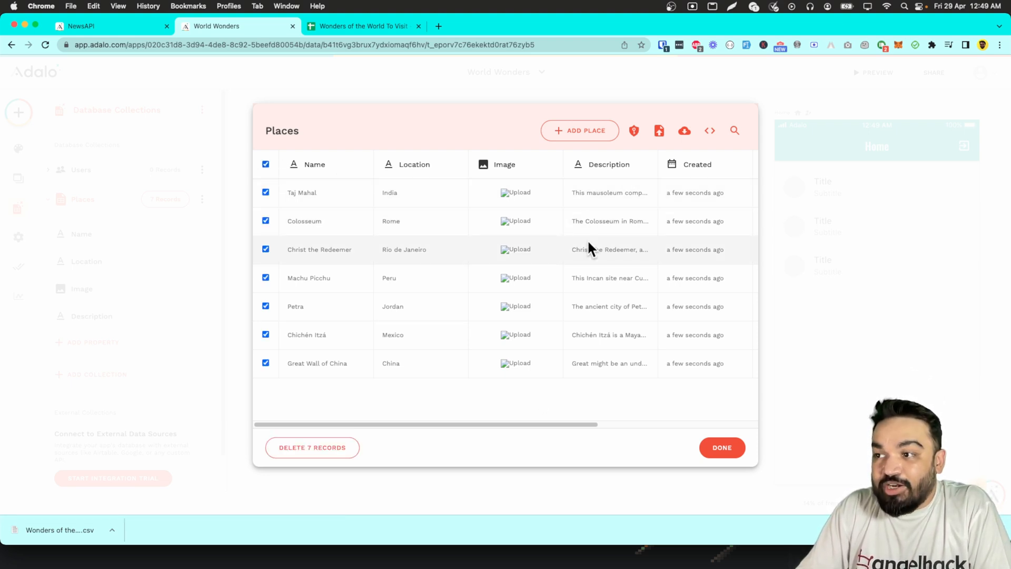
left_click(527, 201)
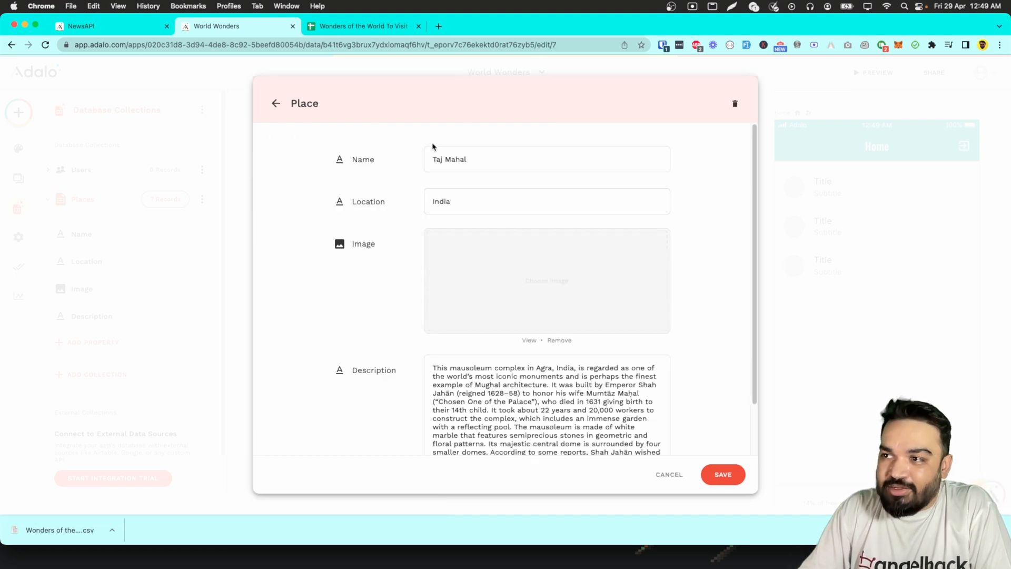
left_click(547, 298)
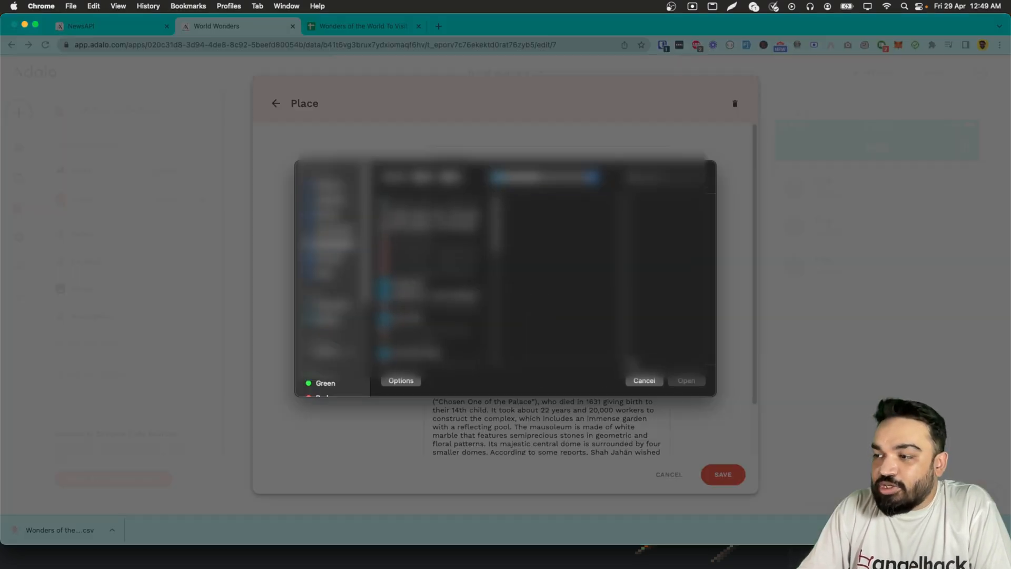
left_click(651, 381)
left_click(275, 103)
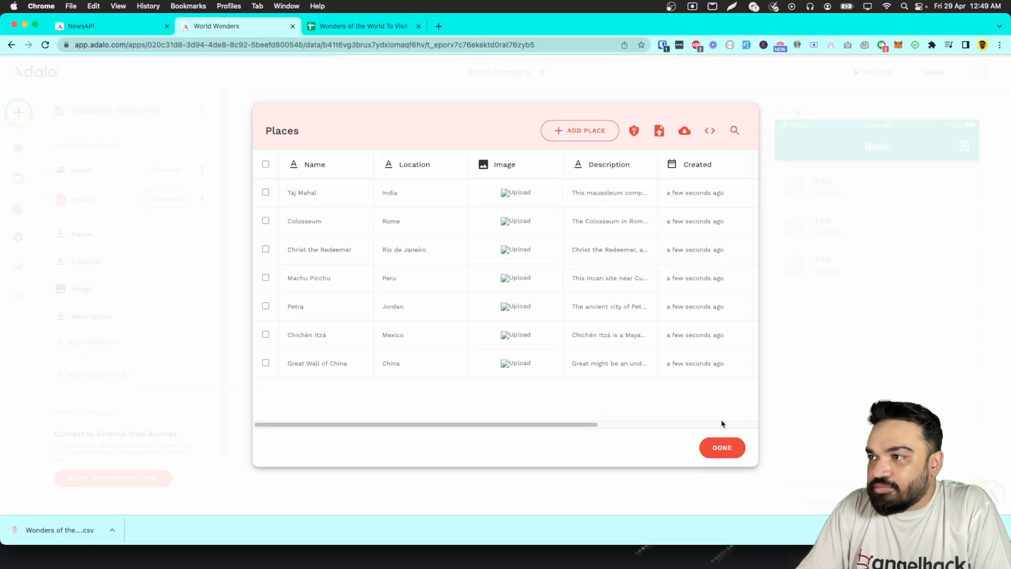
- Delete all imported records from the Places collection
left_click(266, 164)
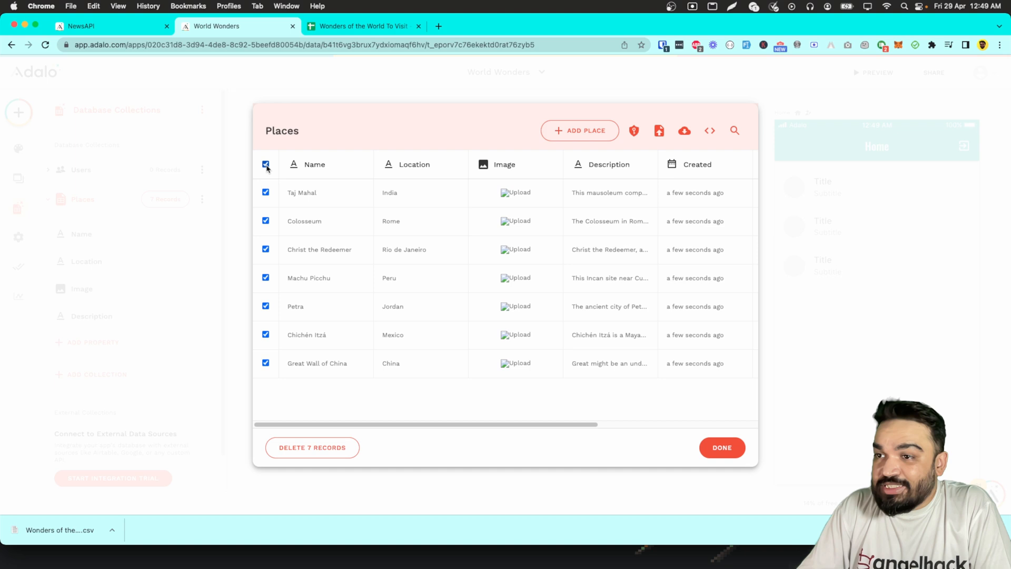
left_click(291, 449)
left_click(593, 103)
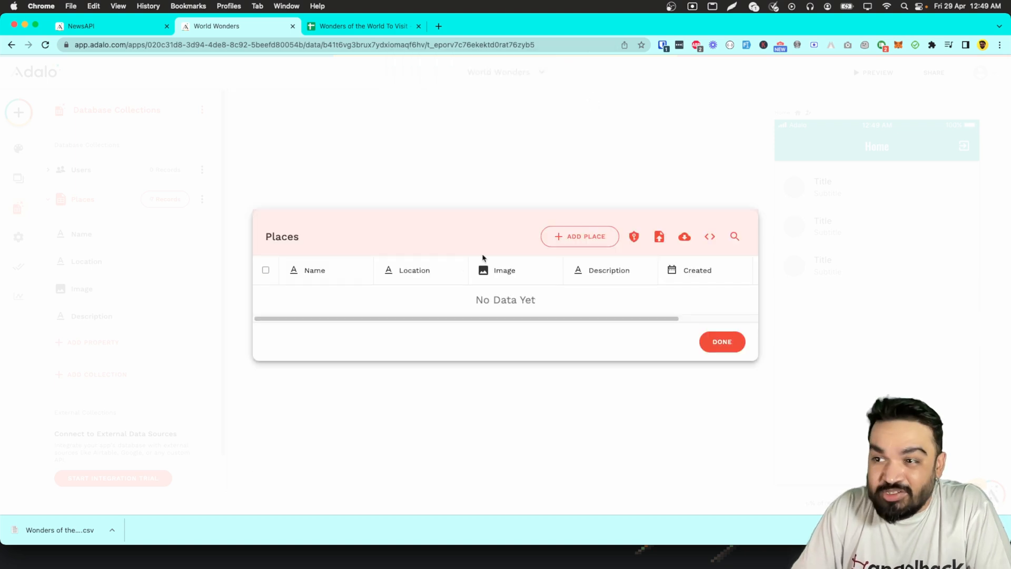
left_click(660, 237)
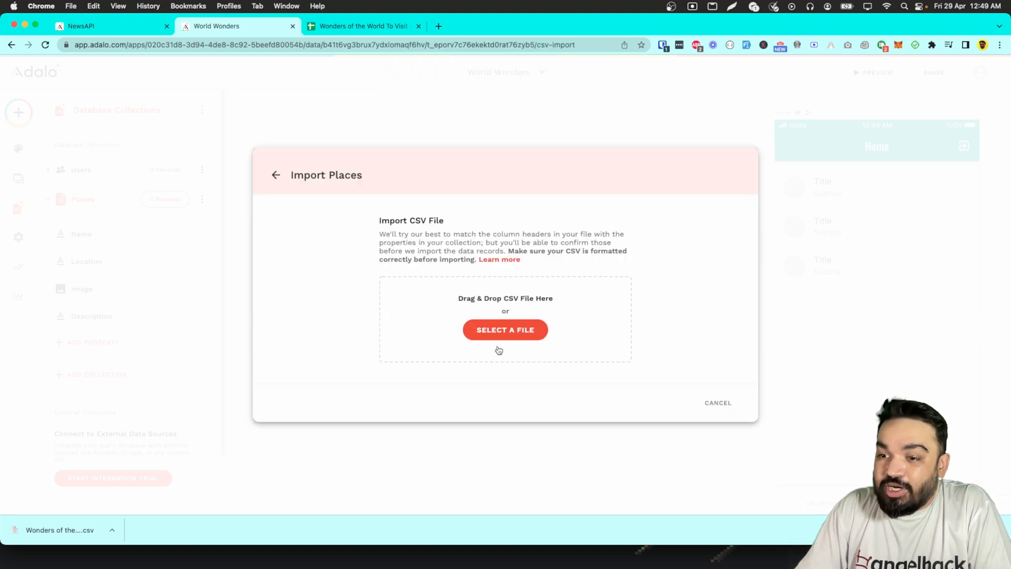
left_click_drag(76, 529, 519, 311)
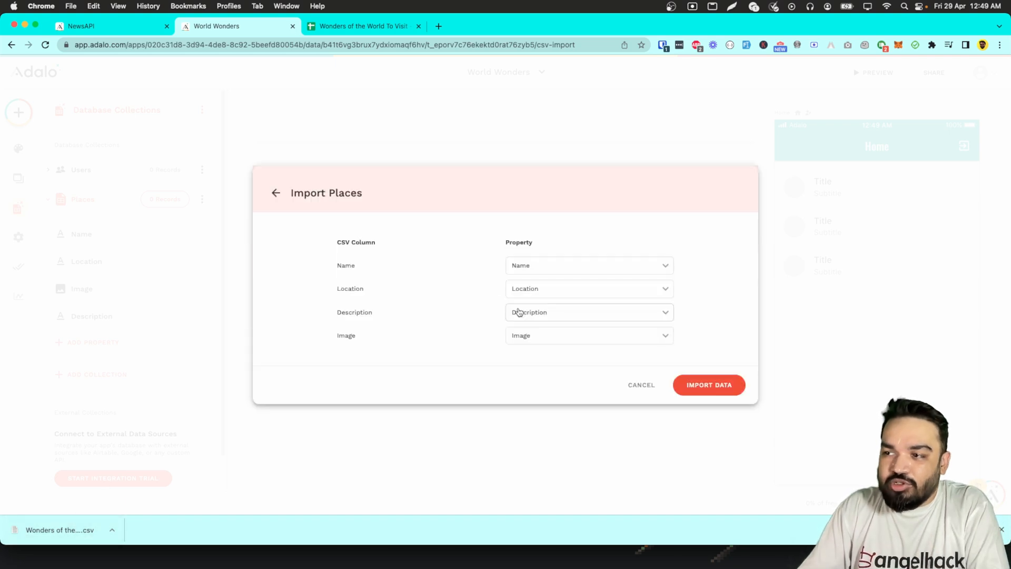
left_click(560, 336)
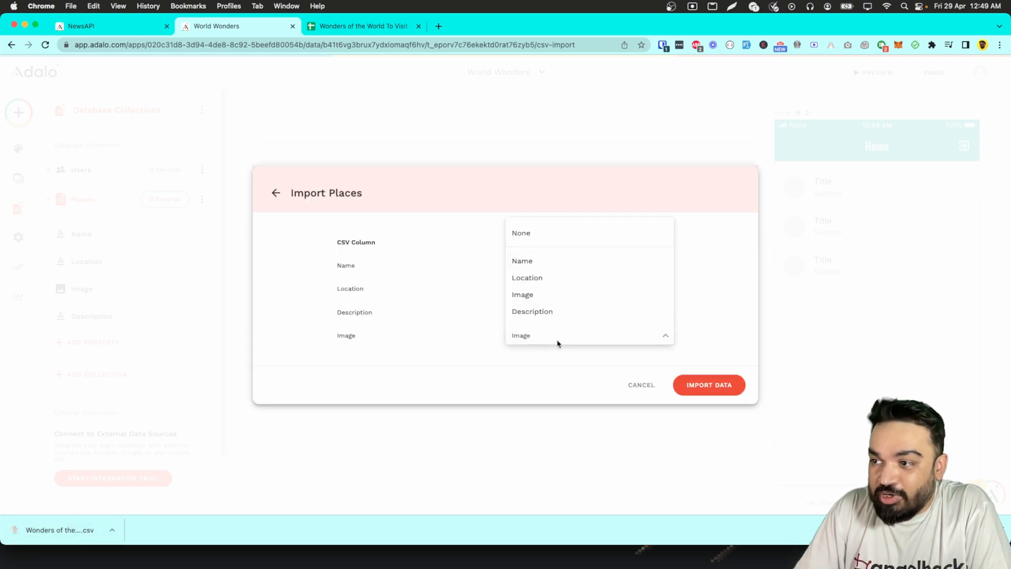
left_click(526, 372)
left_click(618, 385)
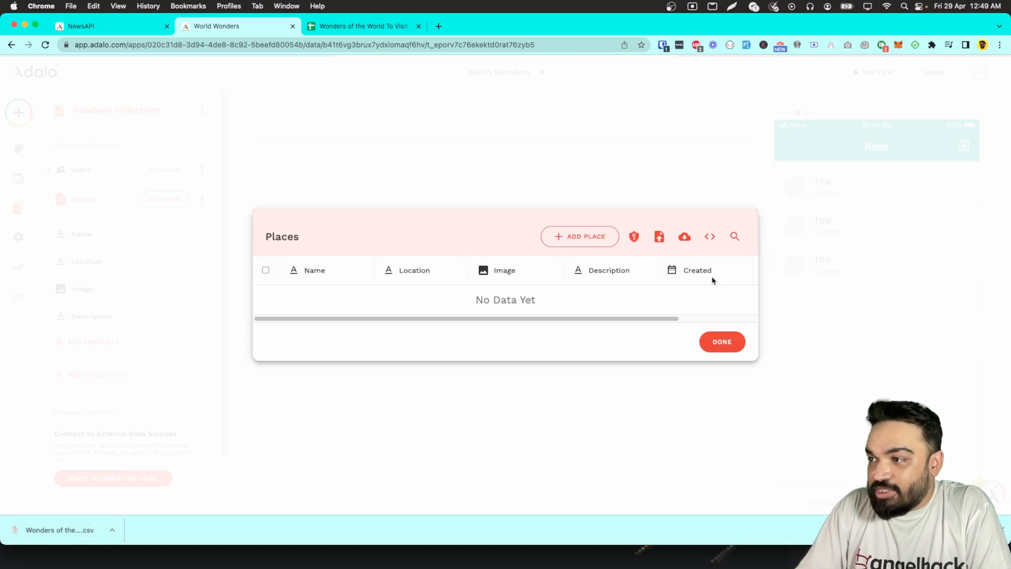
left_click(639, 148)
- Delete the Image property from the Places collection
left_click(110, 291)
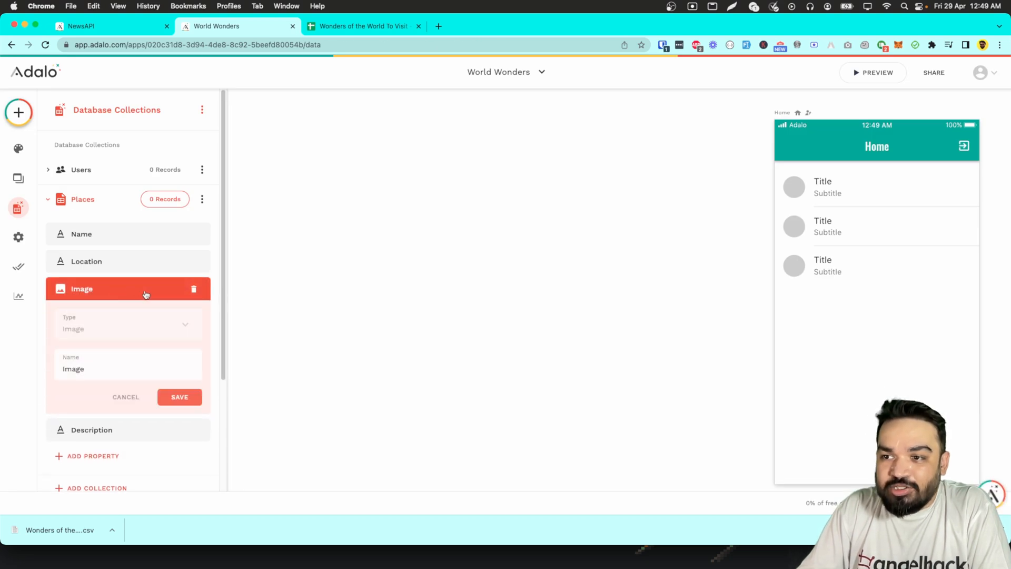
left_click(192, 289)
left_click(606, 108)
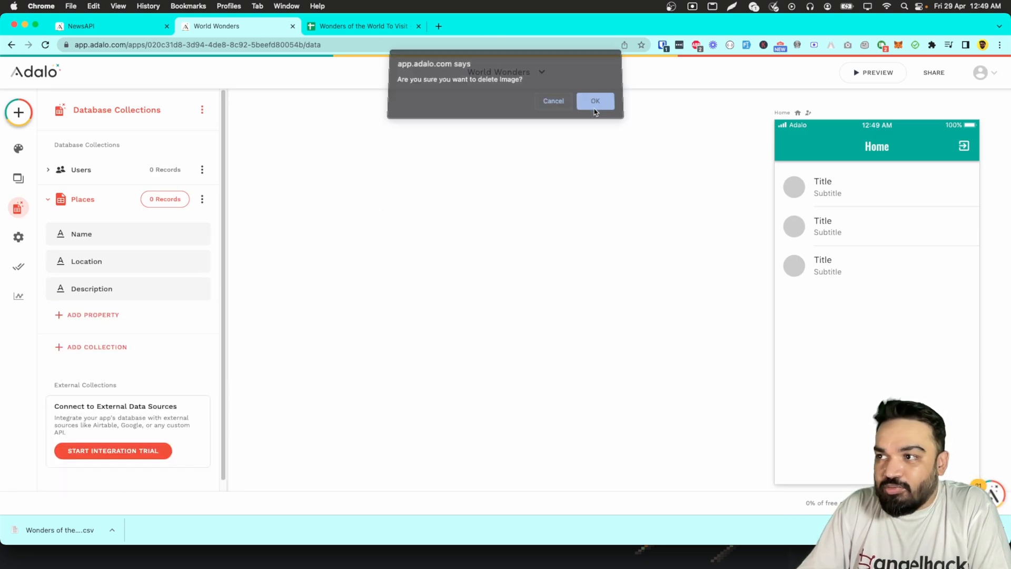
- Add a text property named Image to the Places collection
left_click(80, 316)
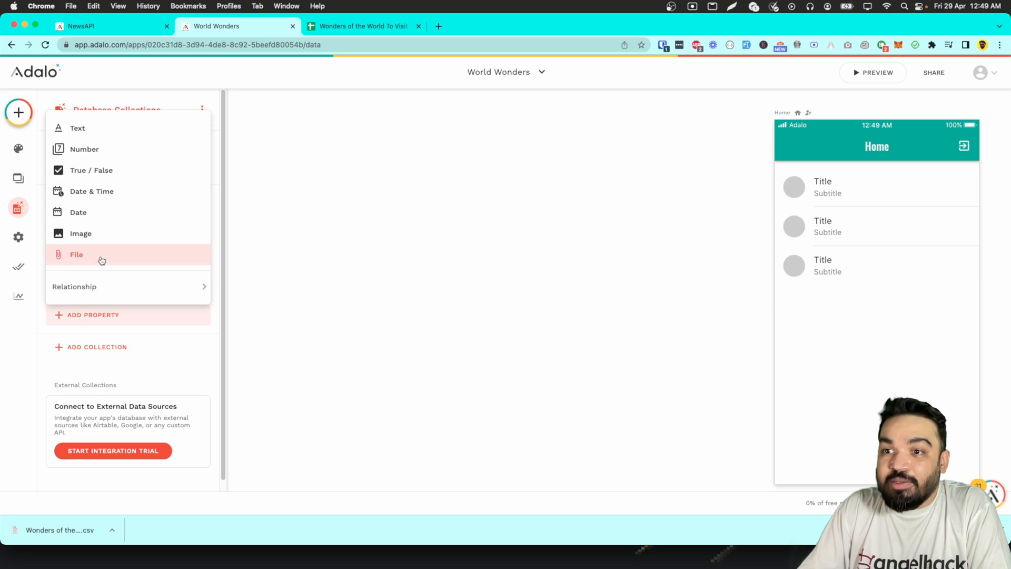
left_click(128, 132)
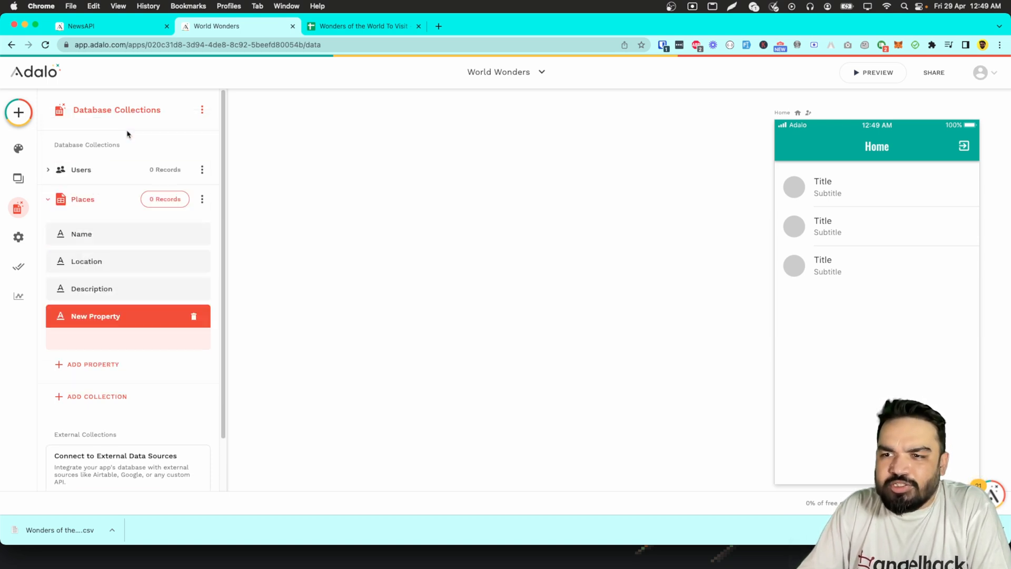
key("super+a")
type("Image")
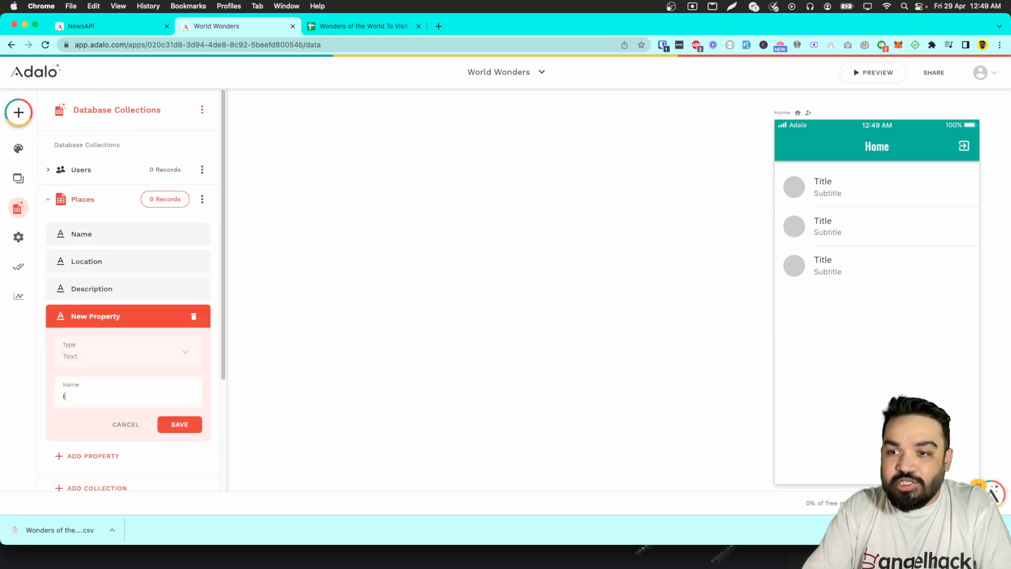
key("Return")
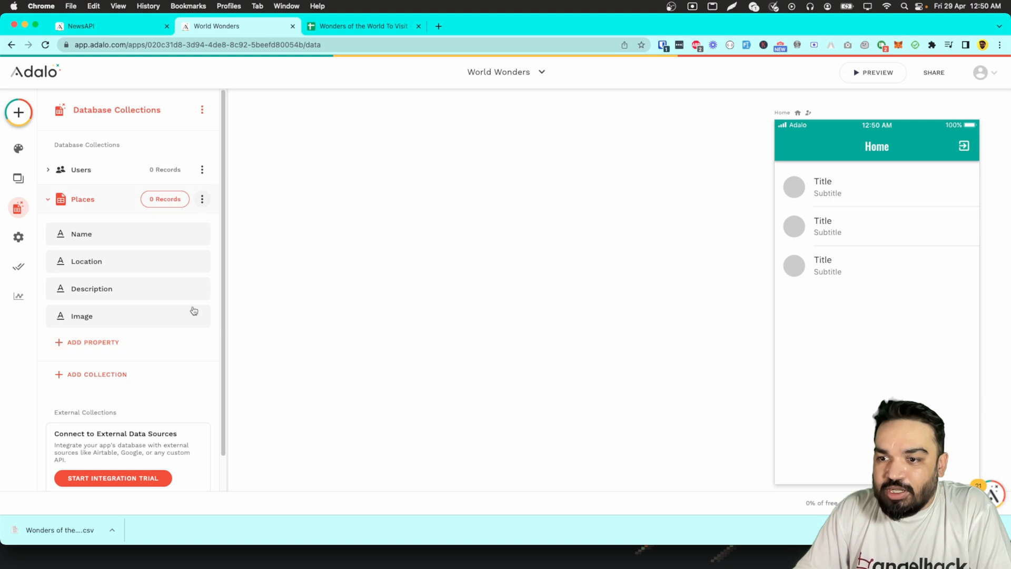
- Import the Wonders of the World CSV into Places, matching Name, Location, Description and Image to the same-named properties
left_click(165, 199)
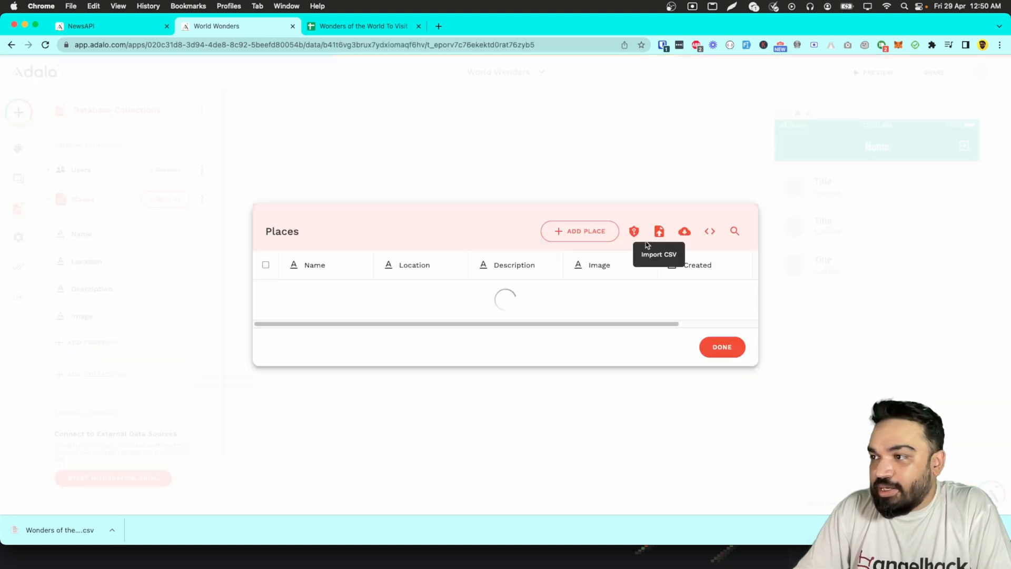
left_click(659, 232)
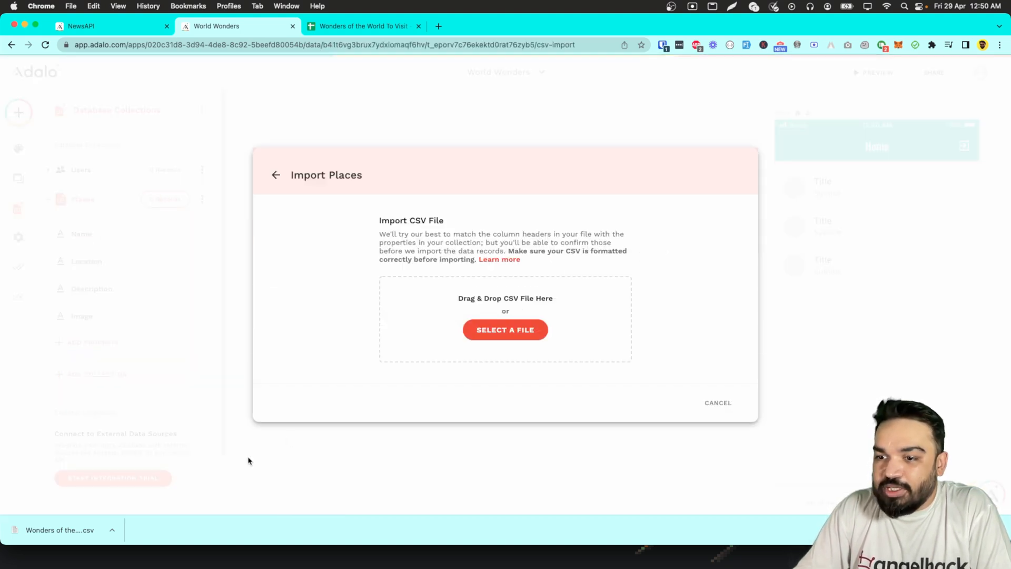
left_click_drag(57, 530, 465, 303)
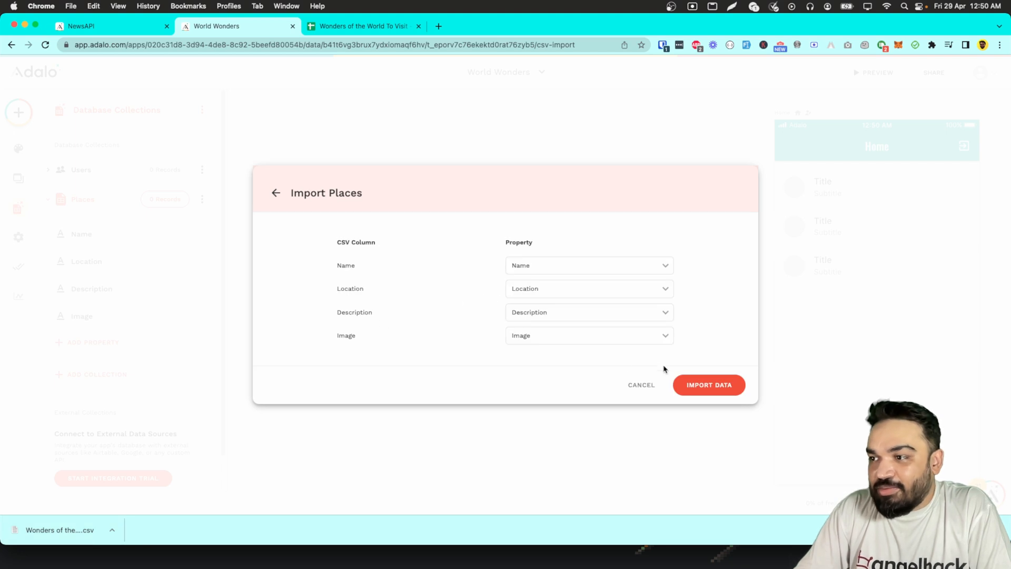
left_click(706, 385)
left_click(711, 341)
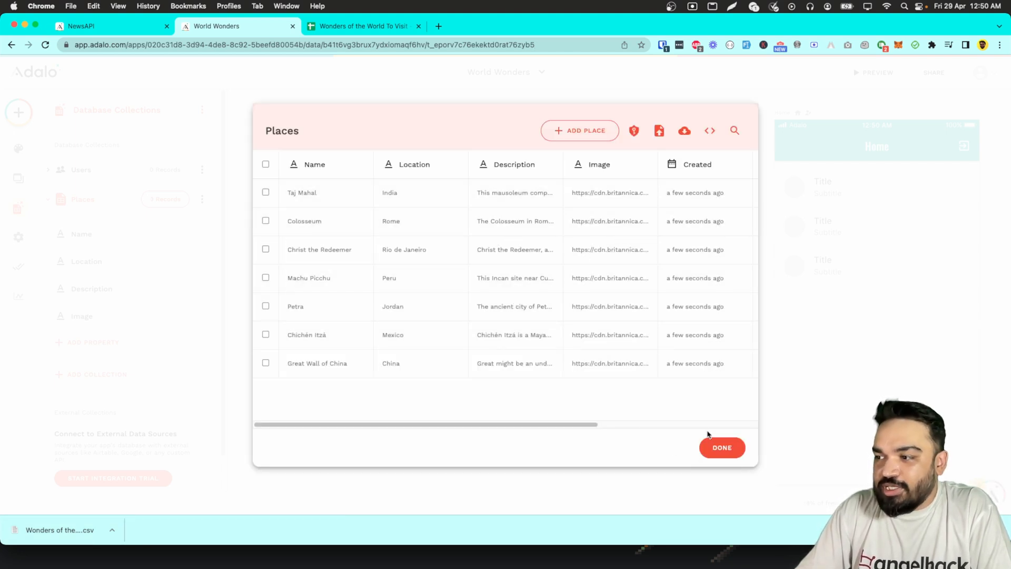
left_click(718, 445)
- Set the Home screen's Simple List to show all Places records, sorted by Name - A to Z
left_click(897, 179)
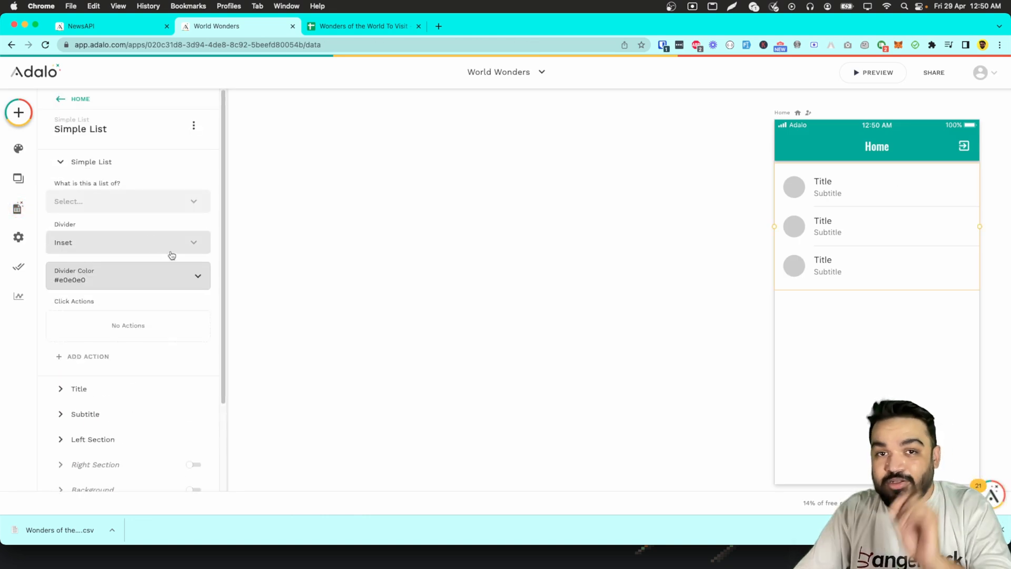
left_click(167, 208)
left_click(158, 247)
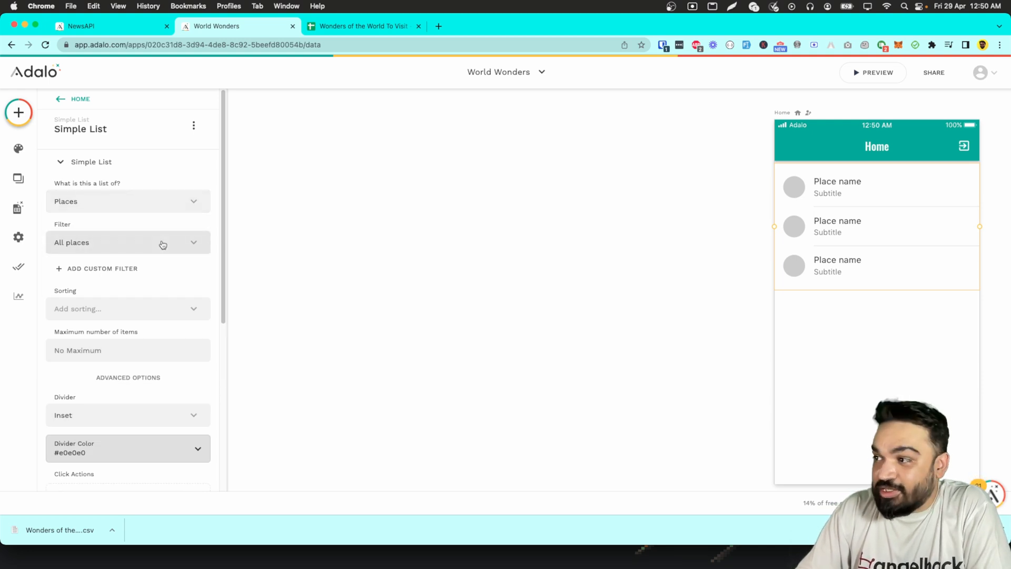
left_click(162, 243)
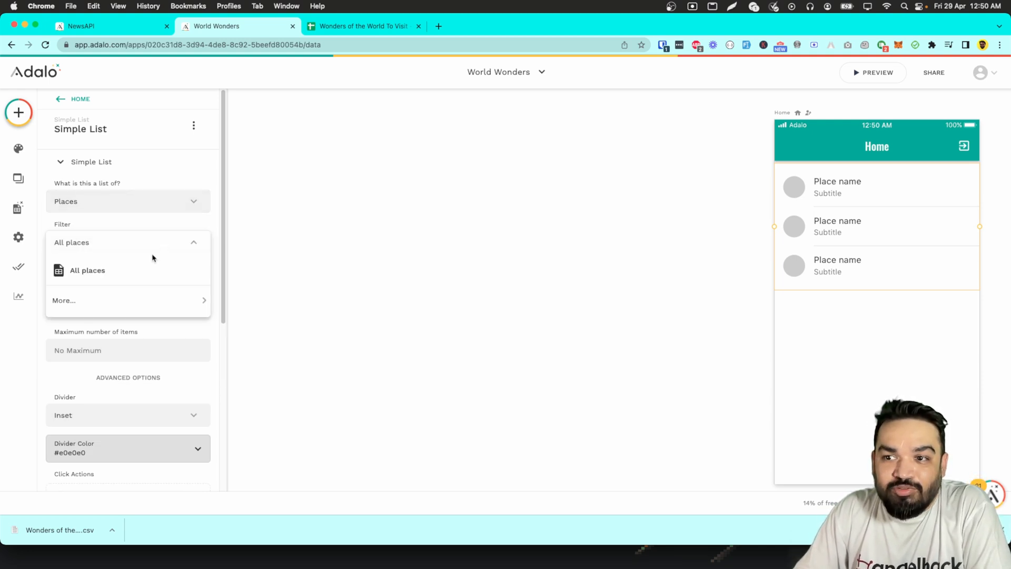
left_click(132, 268)
left_click(134, 309)
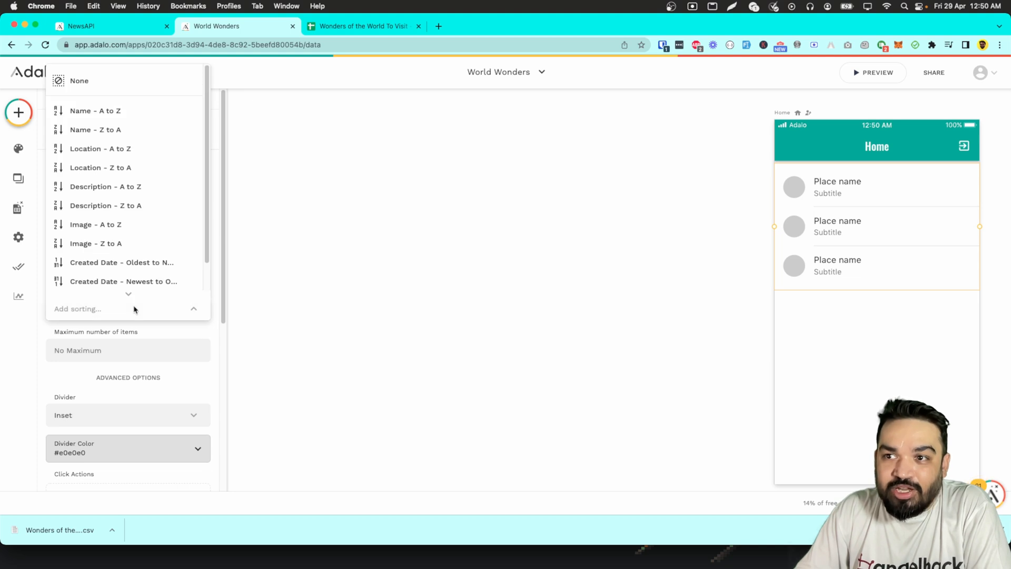
left_click(131, 111)
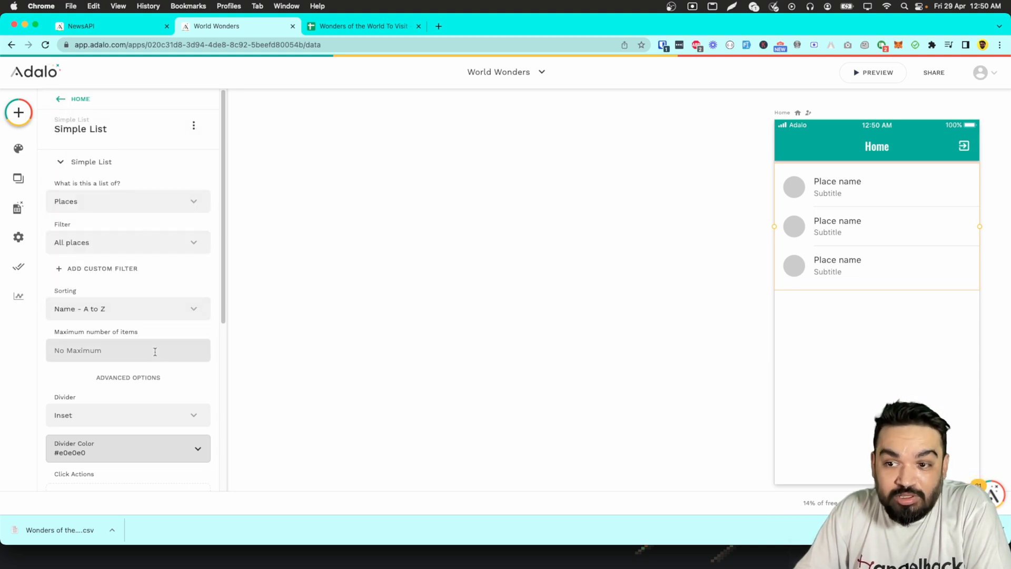
- Review the list's title text setting and check the column names in the Wonders of the World To Visit spreadsheet
scroll(155, 351, "down", 1)
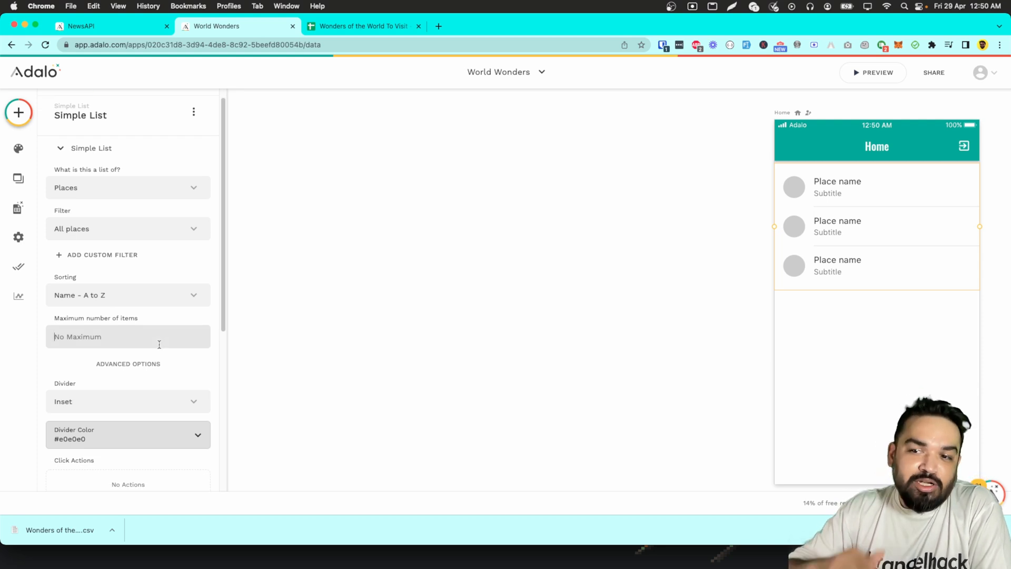
scroll(162, 358, "down", 5)
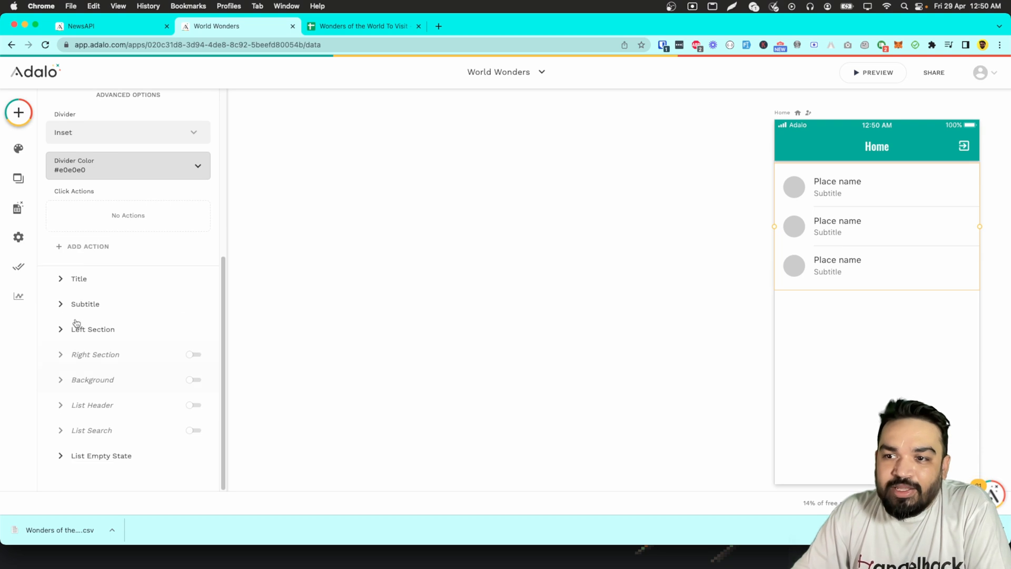
left_click(112, 285)
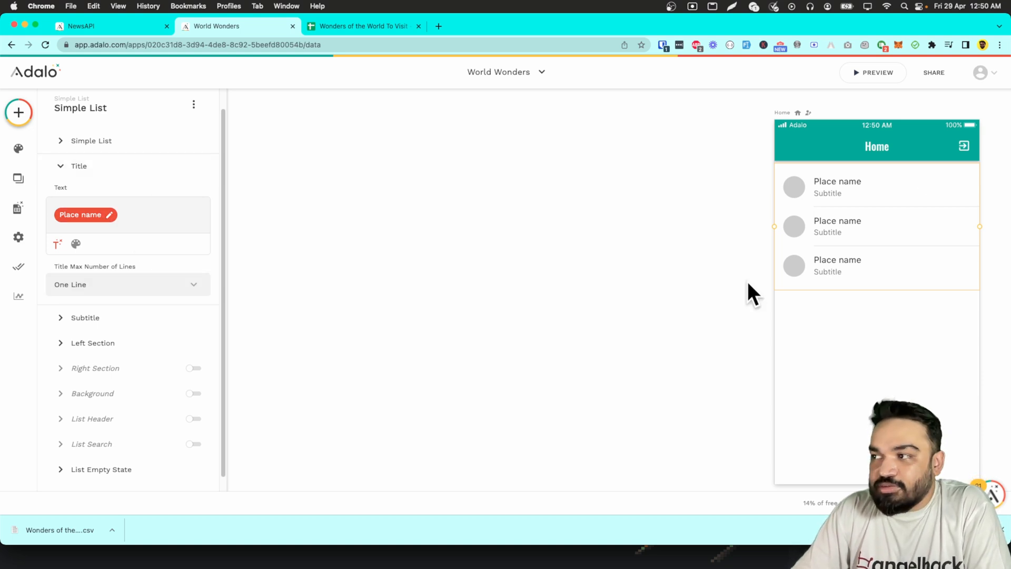
left_click(326, 28)
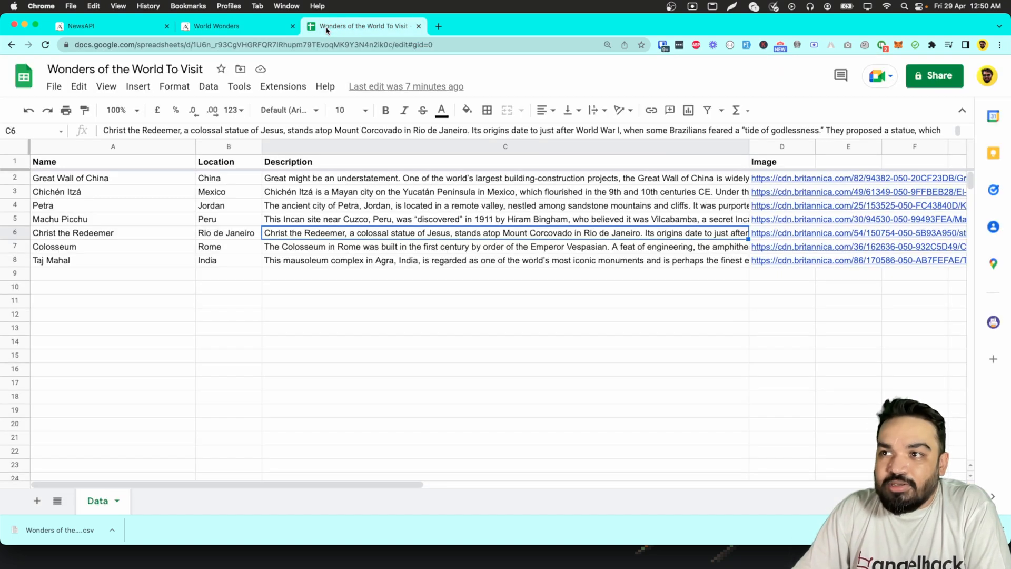
left_click(265, 28)
- Insert the current place's Name into the list title a second time and delete the duplicate
left_click(125, 212)
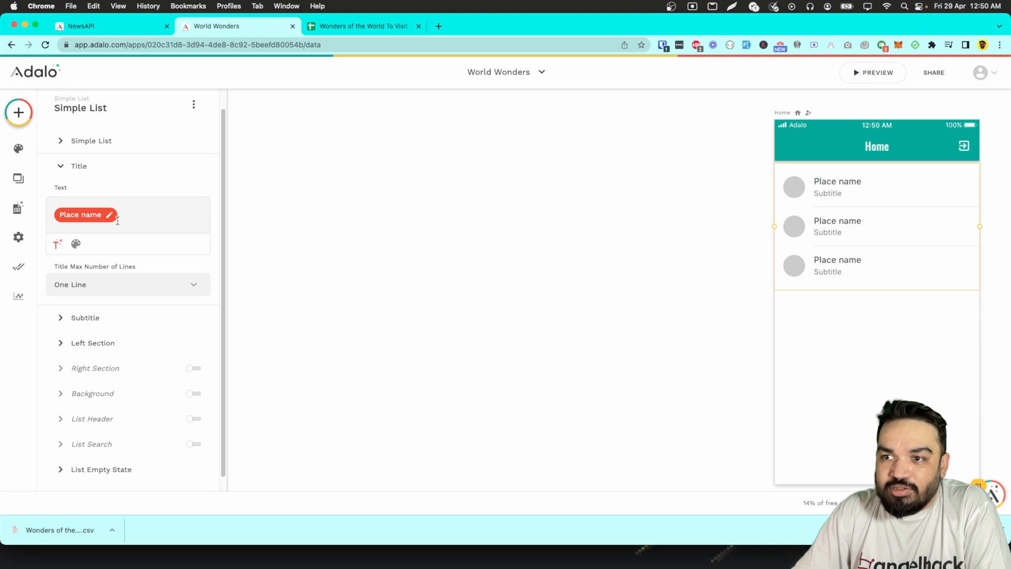
left_click(60, 245)
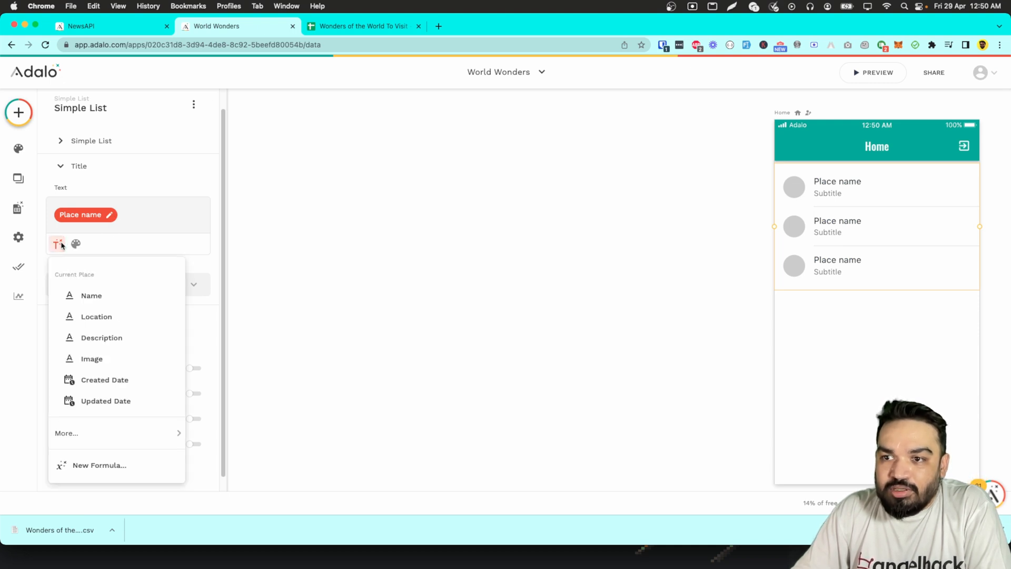
left_click(101, 302)
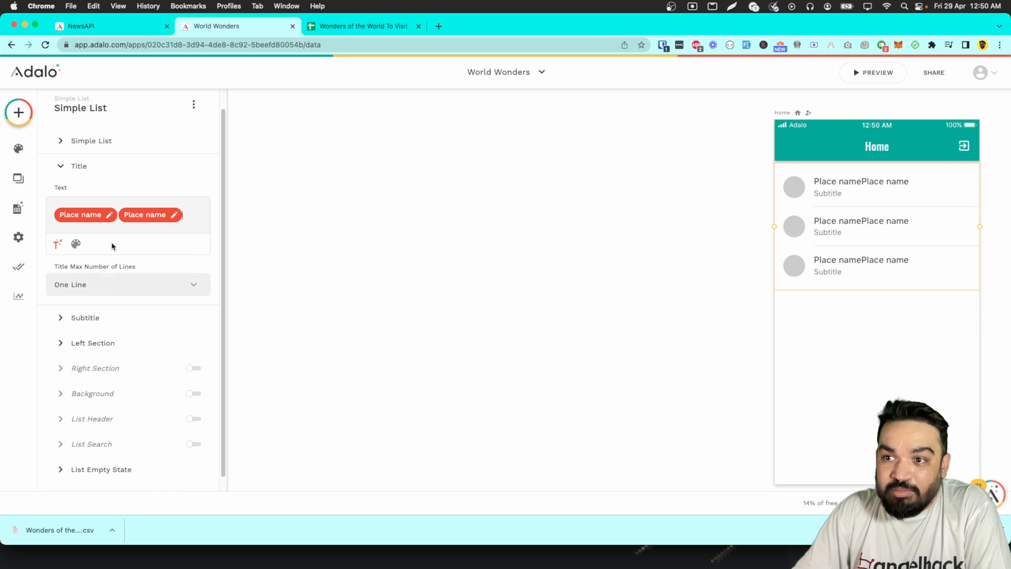
left_click(110, 217)
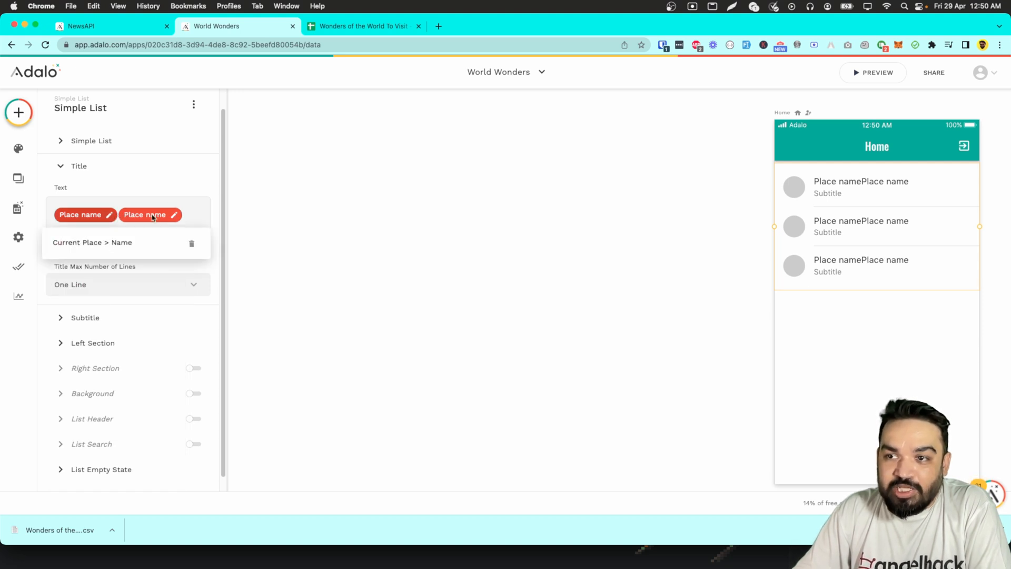
left_click(174, 215)
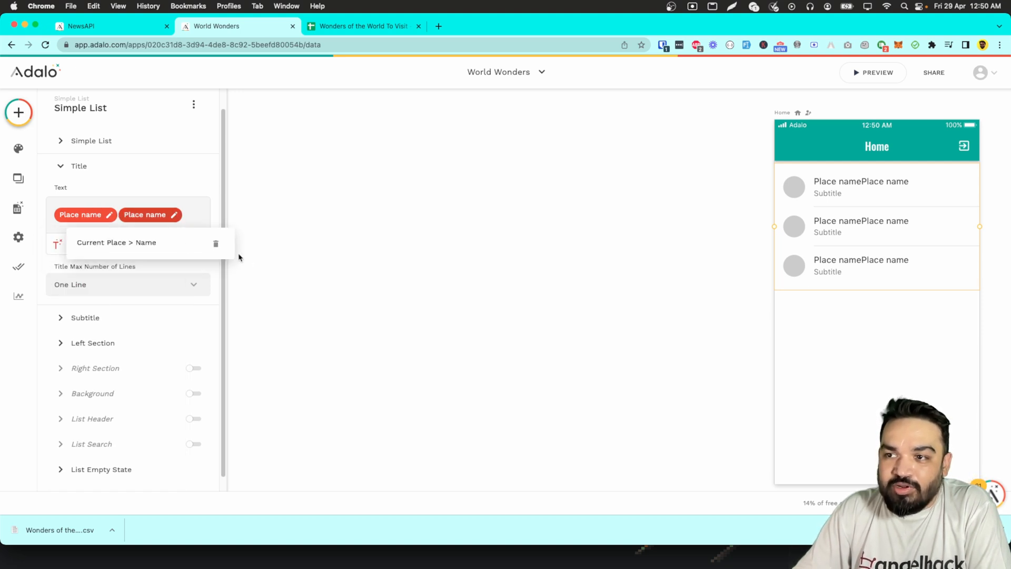
left_click(215, 244)
- Disable the subtitle of the Simple List
scroll(194, 260, "down", 1)
left_click(152, 310)
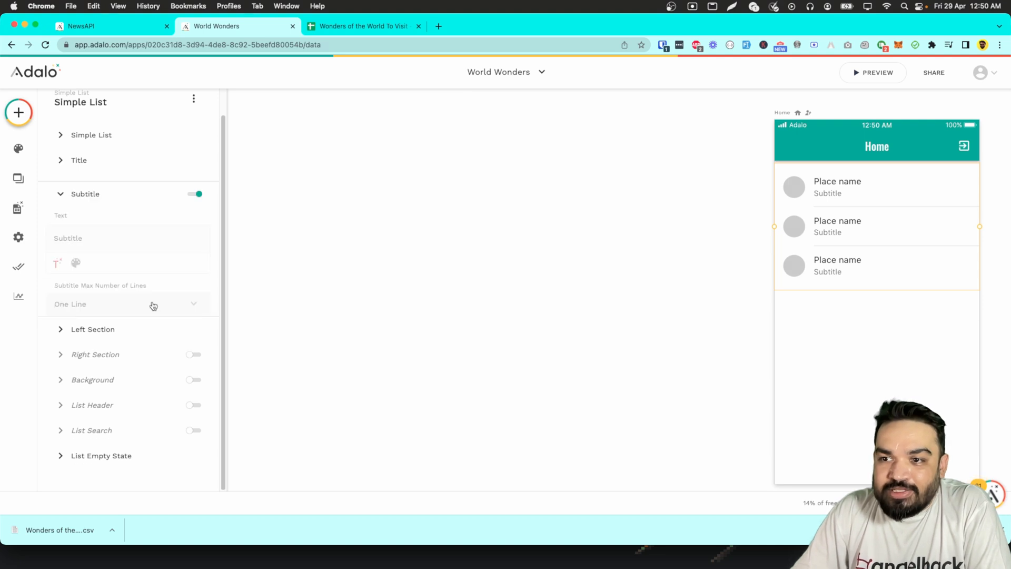
left_click(192, 188)
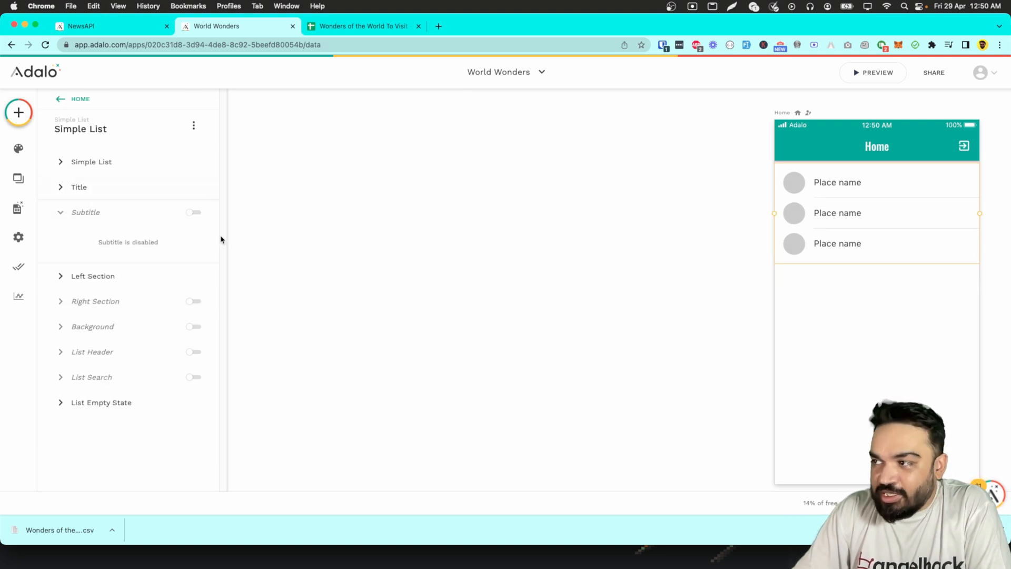
- Set the list's Left Section avatar image source to URL, using the current place's Image property
left_click(103, 279)
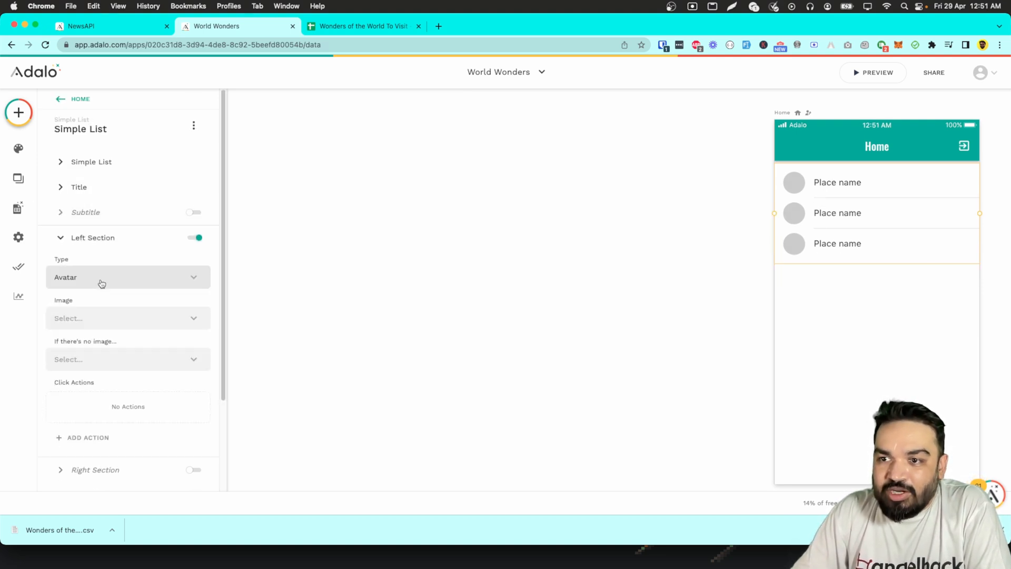
left_click(114, 319)
left_click(128, 291)
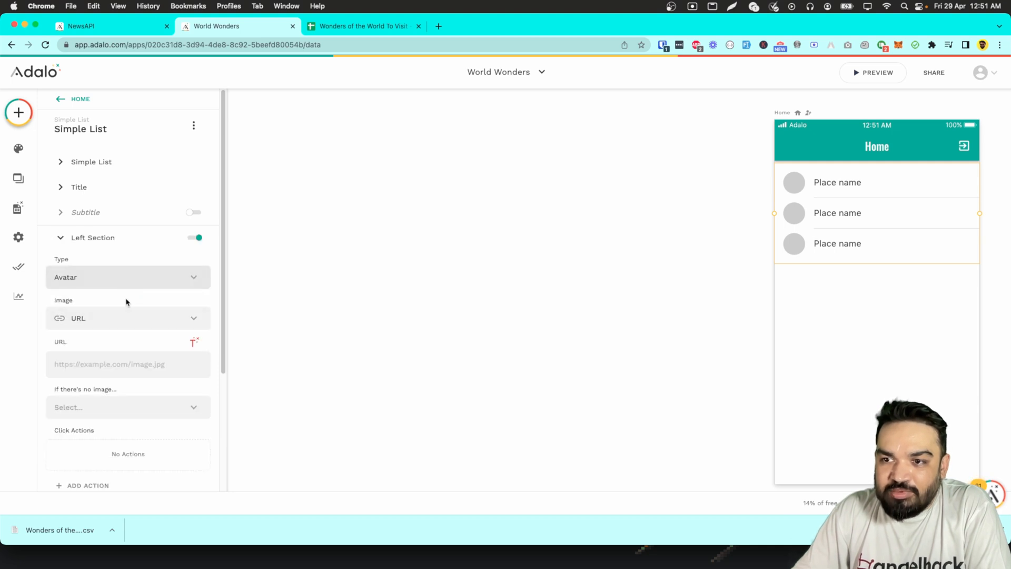
left_click(193, 342)
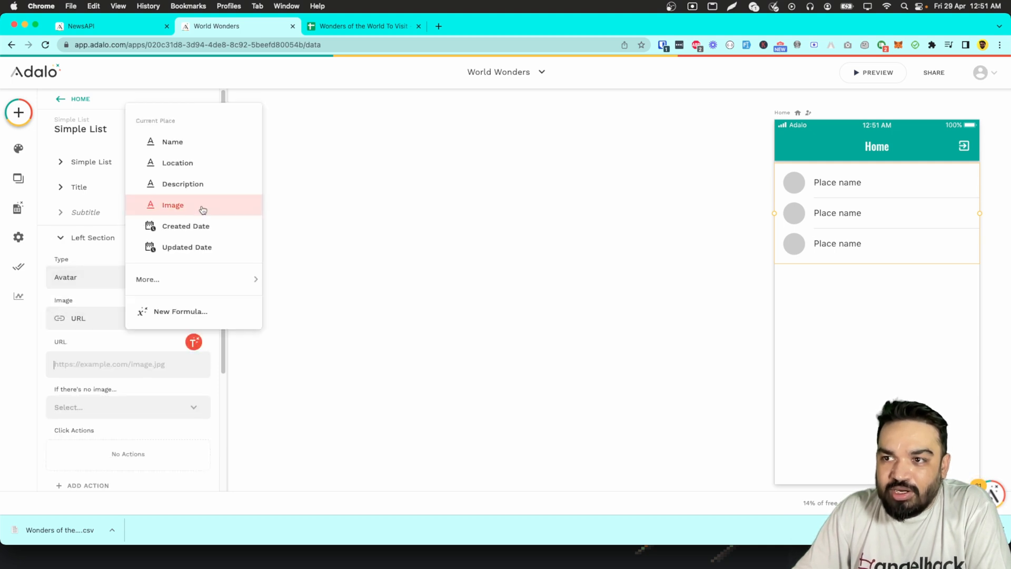
left_click(172, 205)
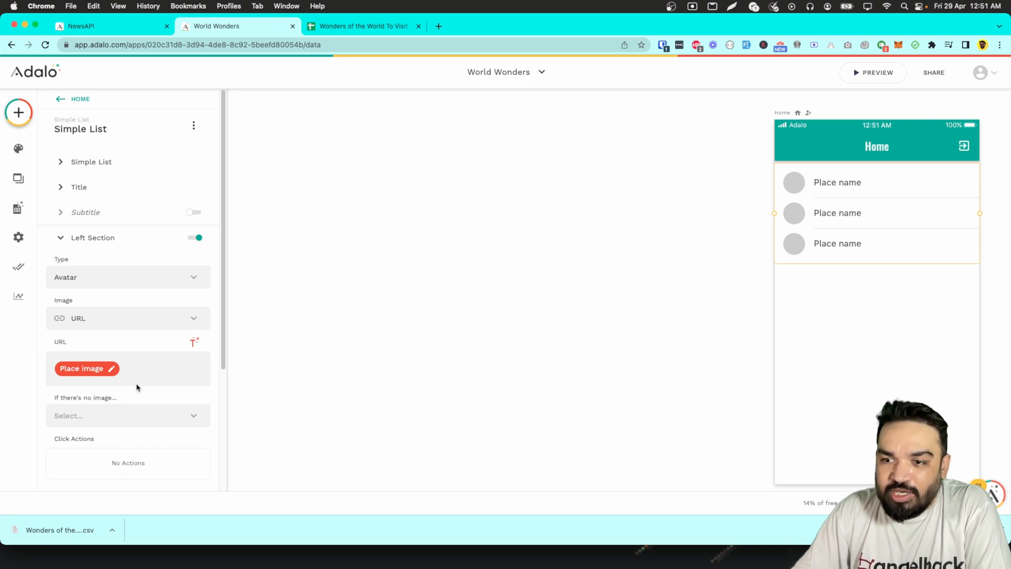
- Set the Left Section's missing-image behaviour to Don't show anything
left_click(123, 414)
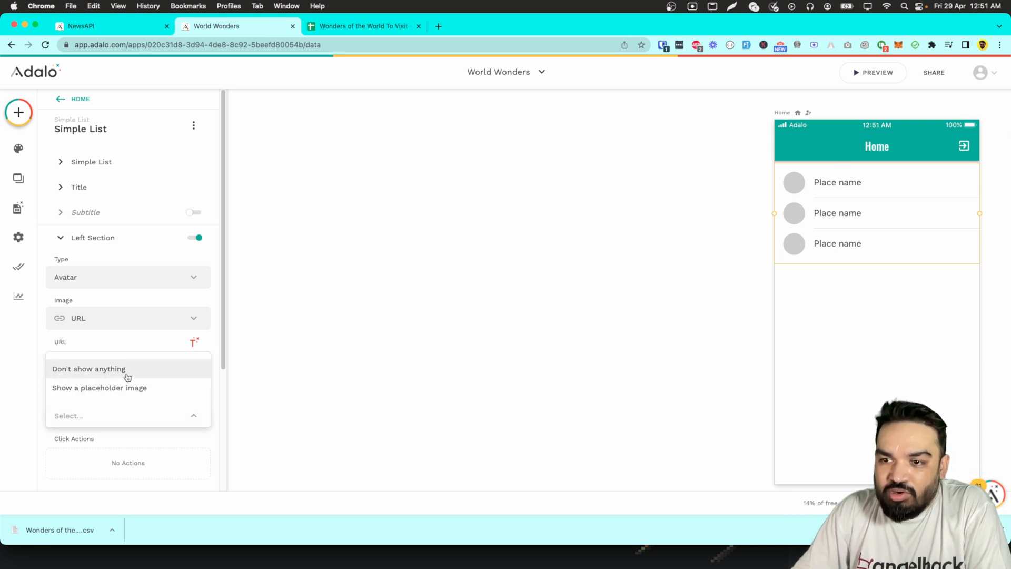
left_click(123, 389)
scroll(131, 422, "down", 2)
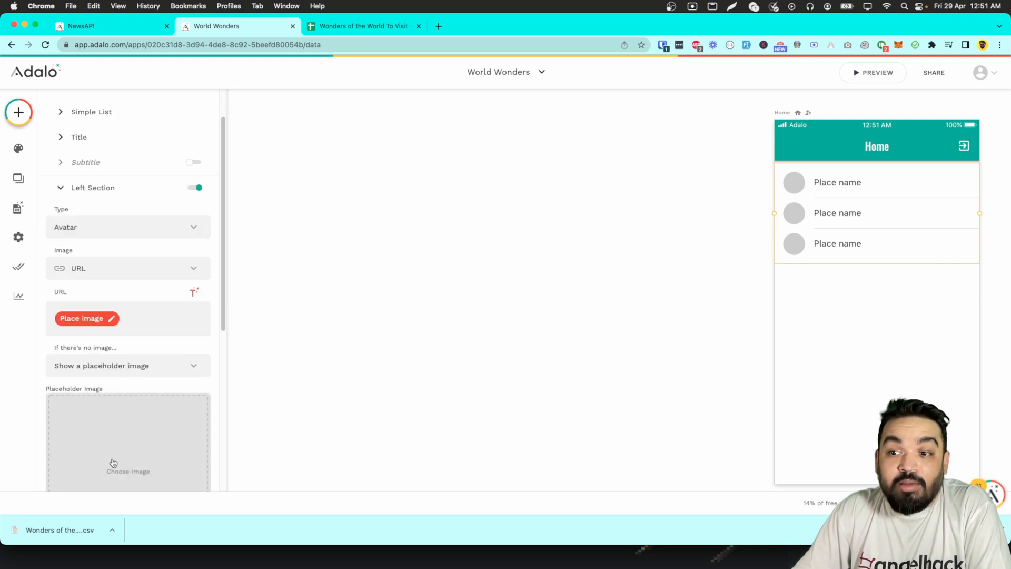
scroll(113, 458, "down", 3)
left_click(165, 280)
left_click(136, 304)
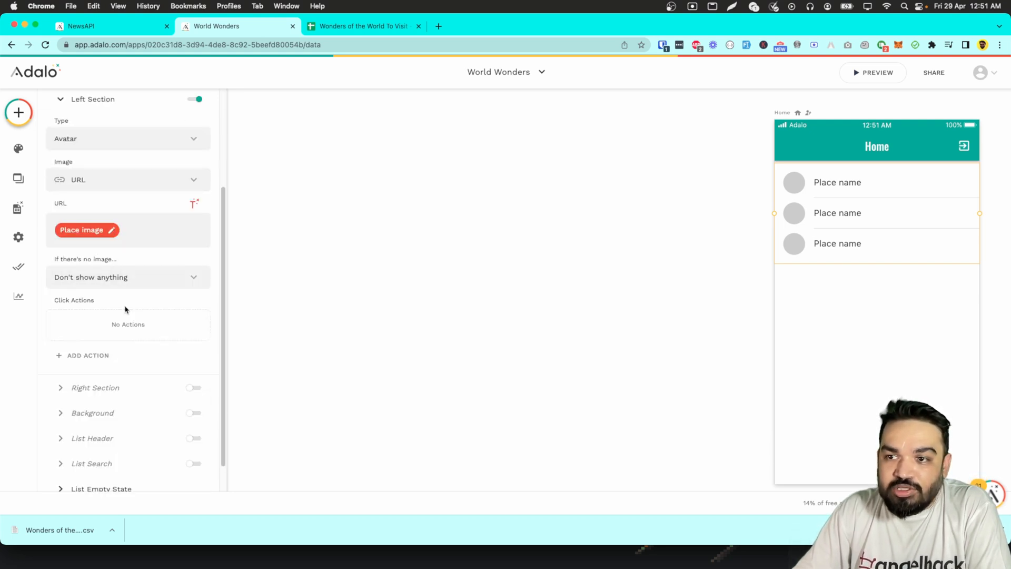
- Review the click action types available for the Left Section avatar without adding one
left_click(127, 362)
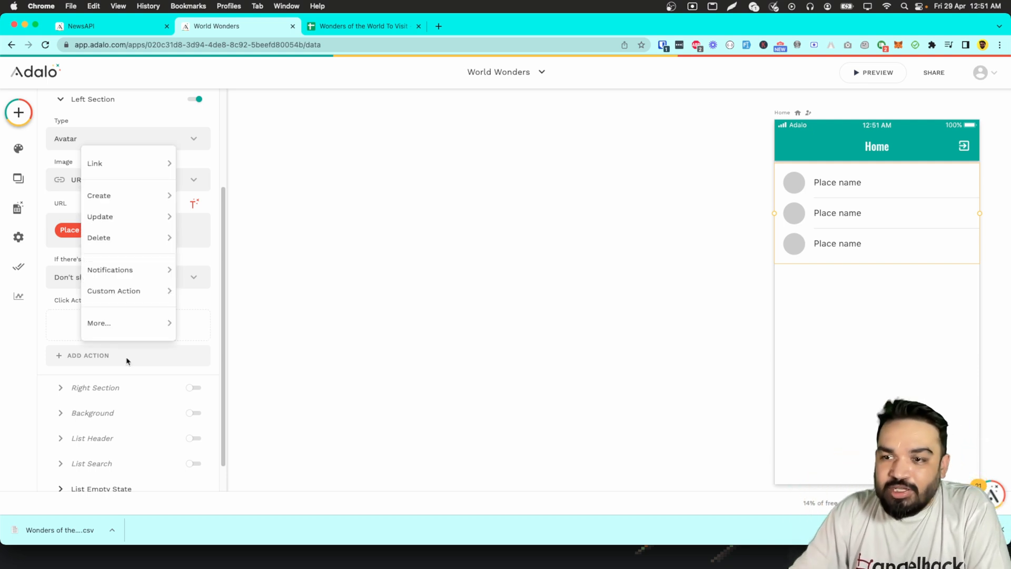
mouse_move(137, 175)
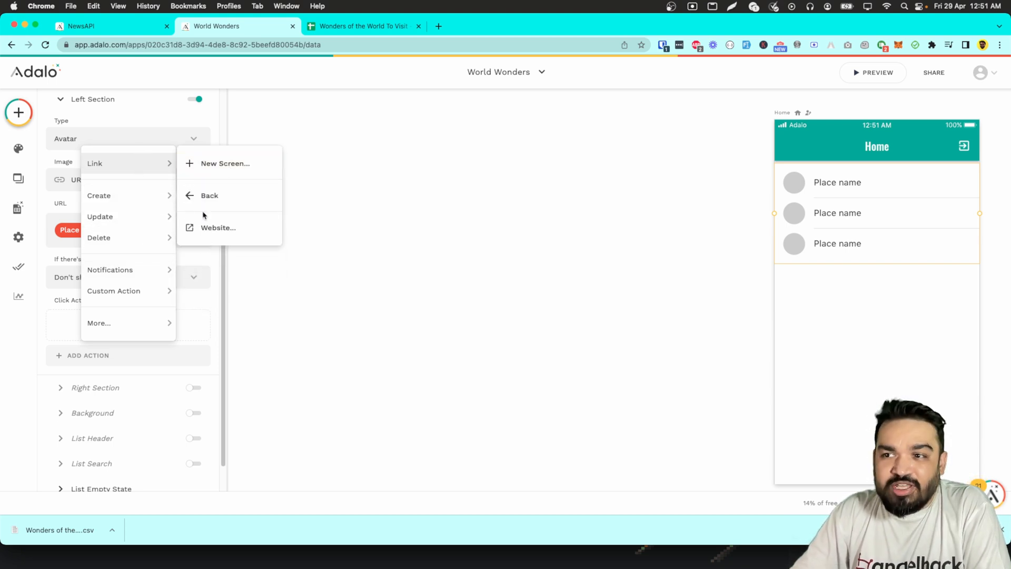
mouse_move(149, 201)
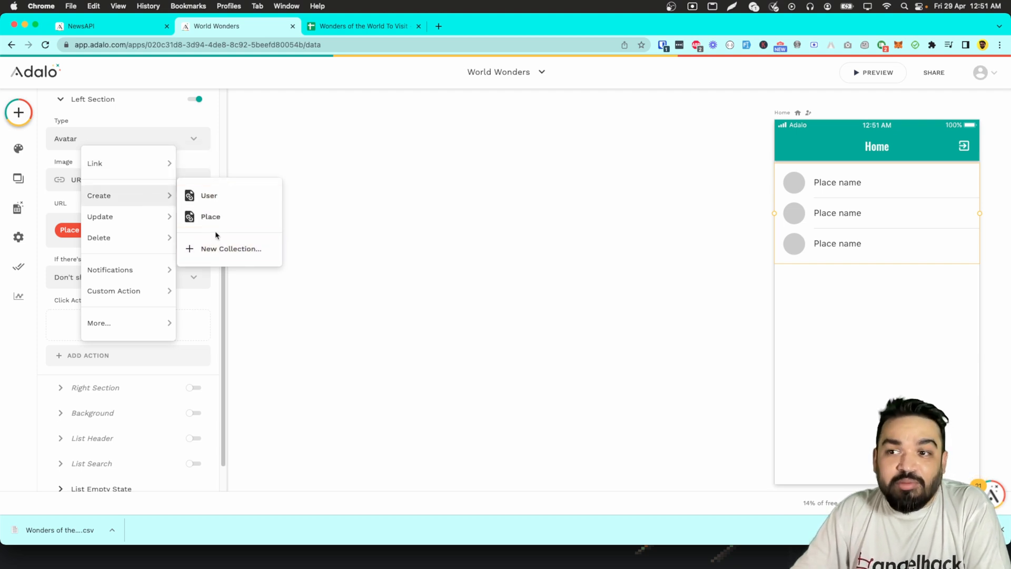
mouse_move(158, 284)
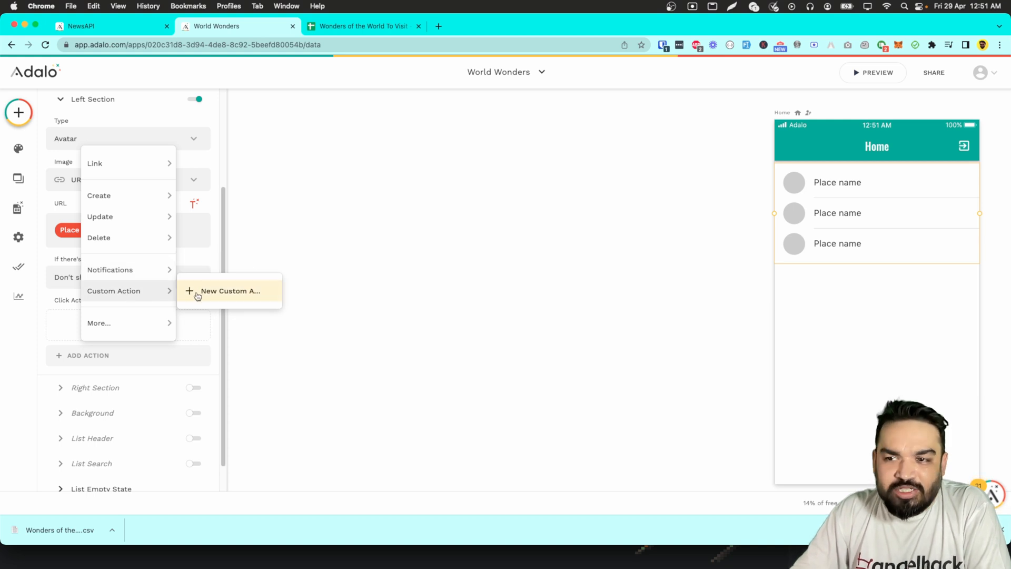
mouse_move(135, 322)
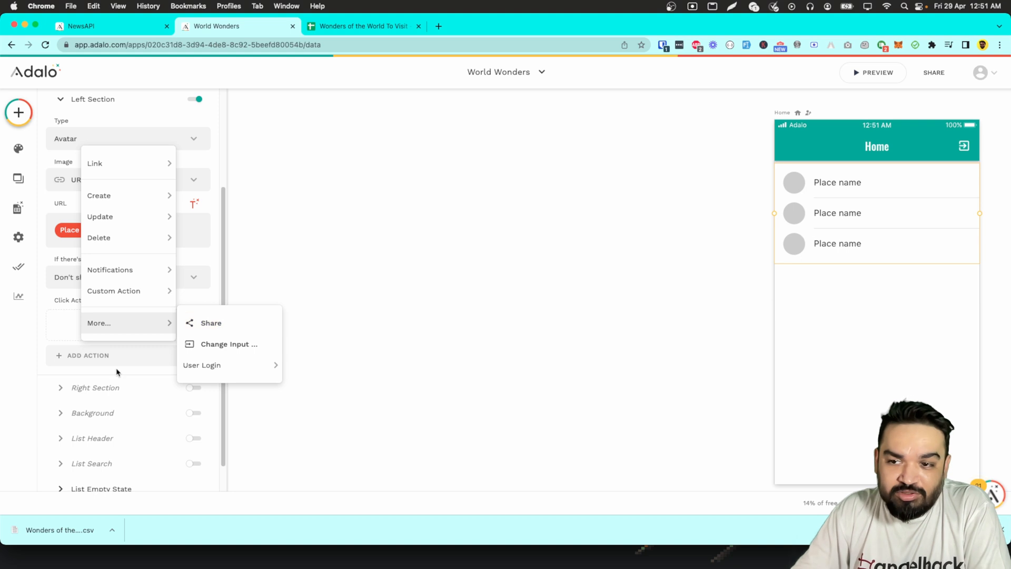
left_click(66, 383)
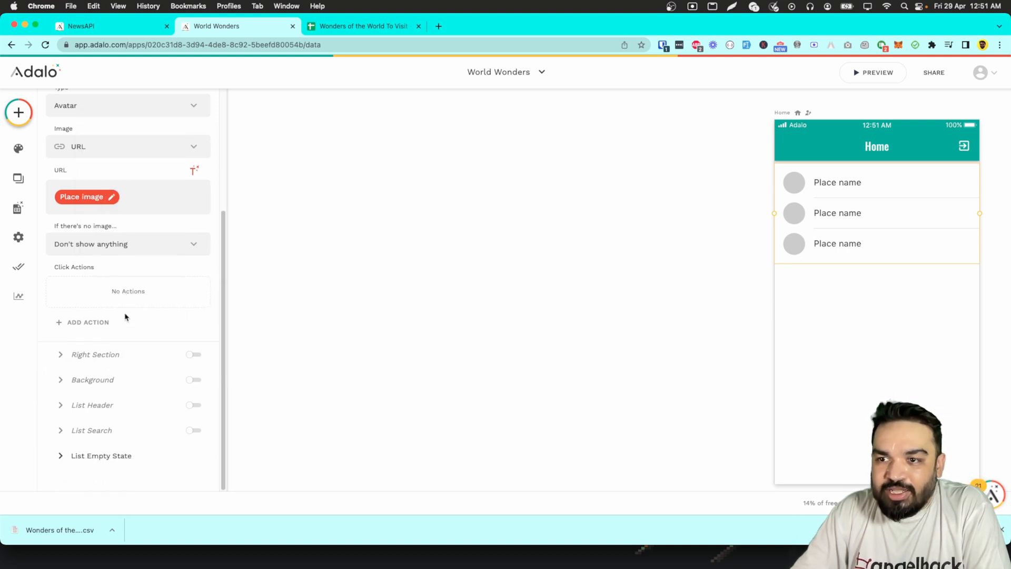
- Collapse the Left Section settings and enable the Simple List's subtitle
scroll(127, 390, "up", 2)
scroll(127, 390, "up", 3)
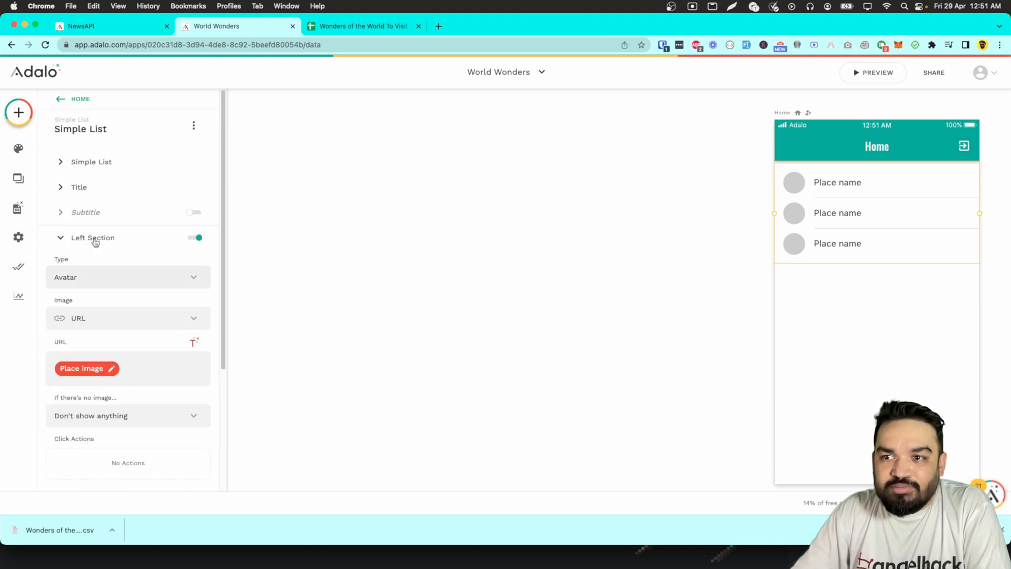
left_click(60, 237)
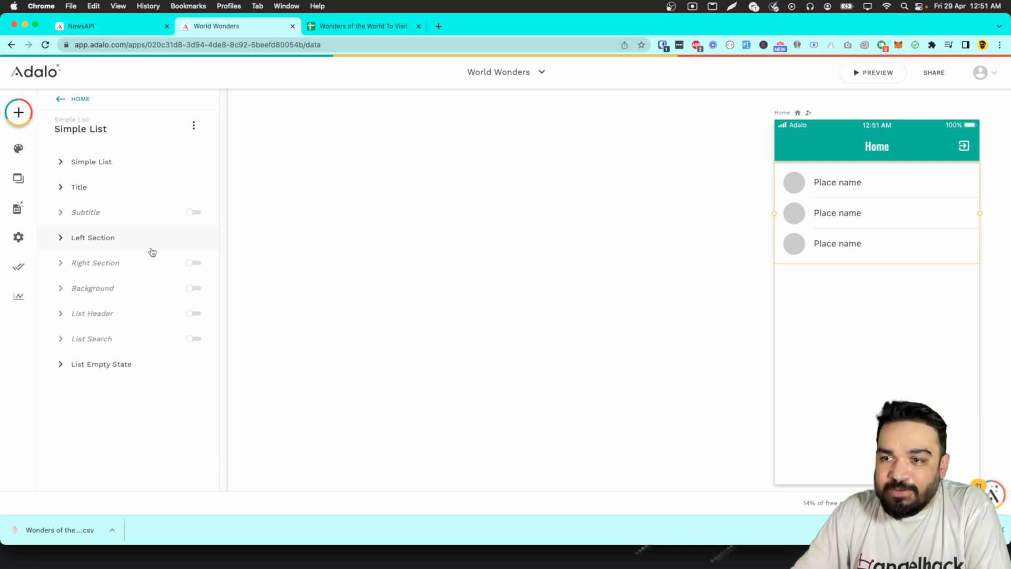
left_click(86, 238)
left_click(87, 238)
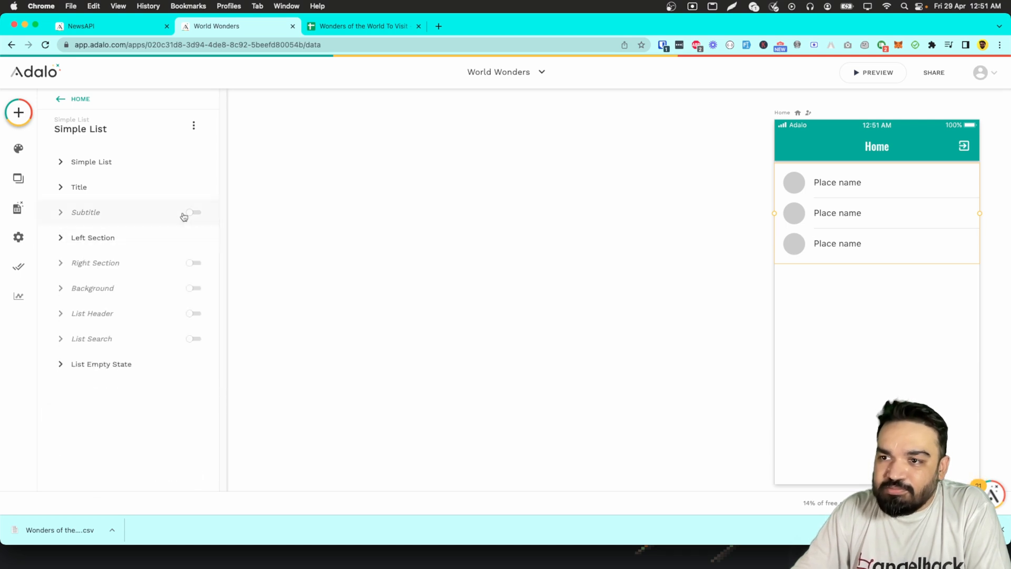
left_click(81, 213)
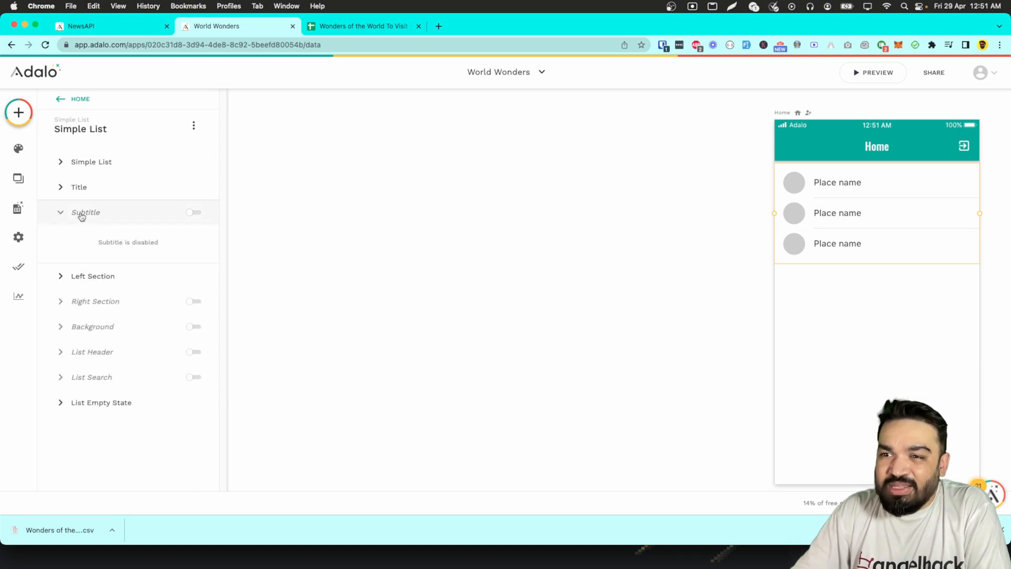
left_click(194, 212)
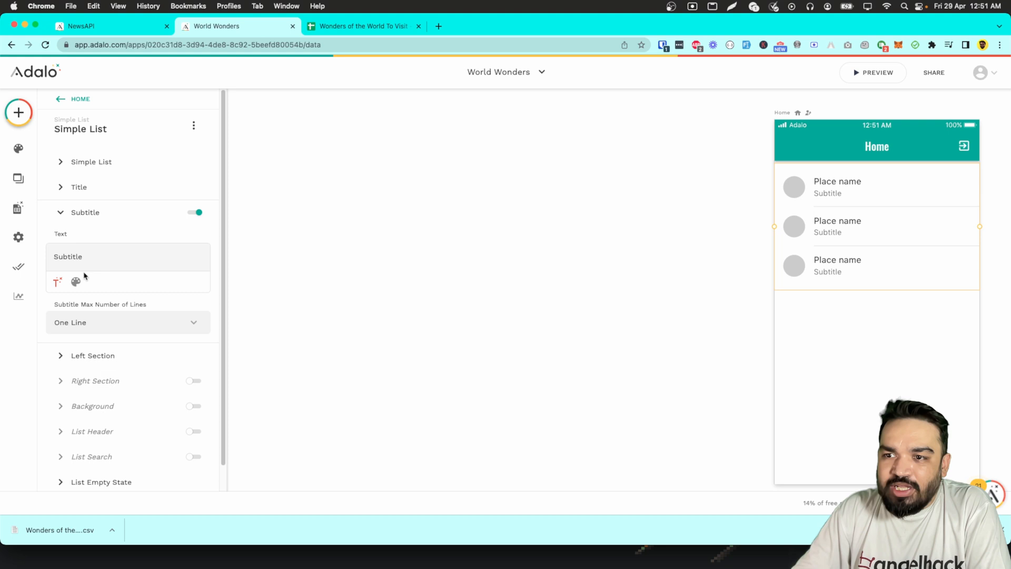
- Insert the current place's Location into the list's subtitle and delete the placeholder text "Subtitle"
left_click(57, 282)
left_click(104, 362)
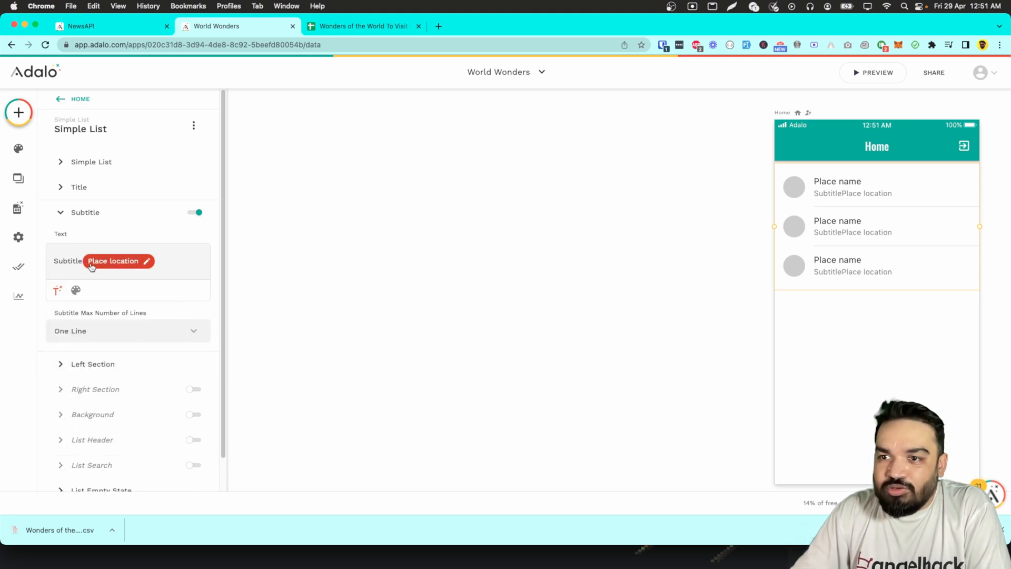
double_click(68, 261)
key("BackSpace")
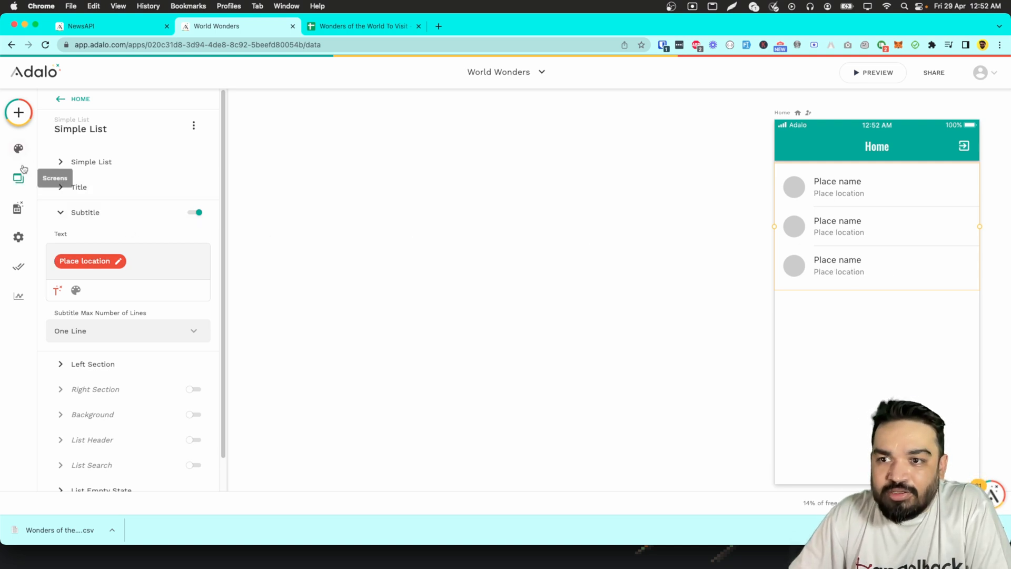
- Review the app, display, access and copy/delete settings, as well as the branding colors and fonts
left_click(19, 238)
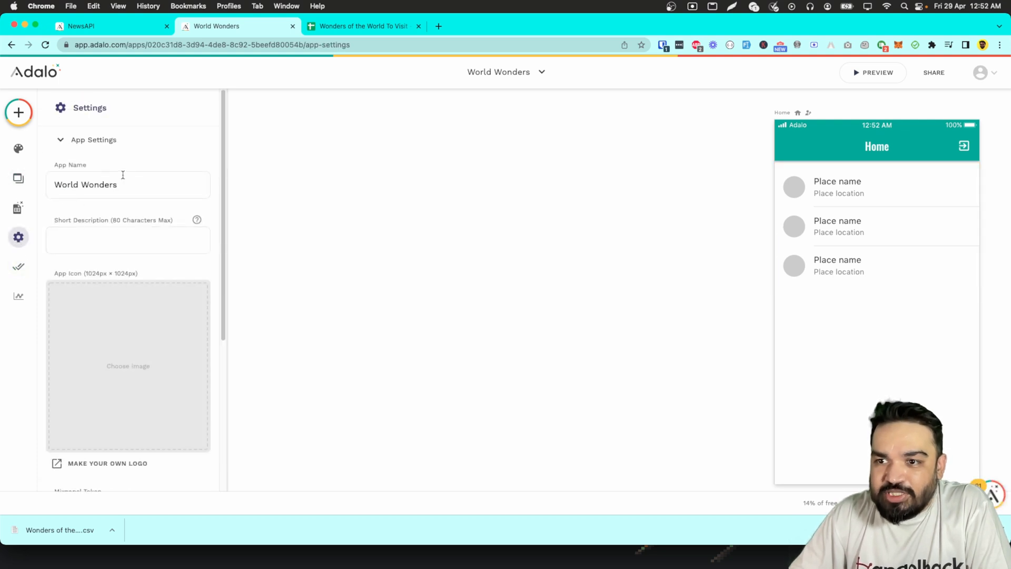
scroll(140, 266, "down", 2)
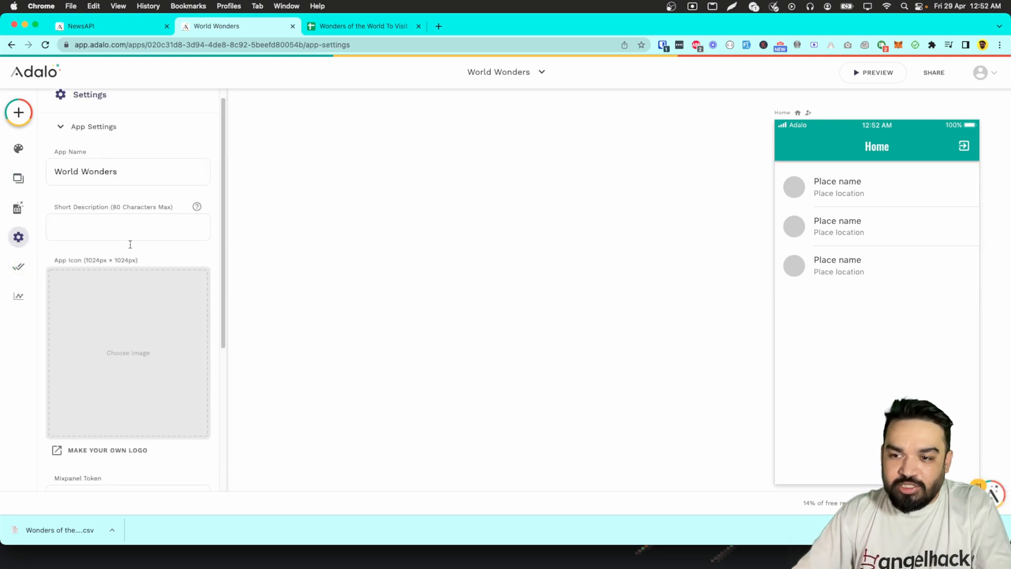
scroll(132, 237, "down", 8)
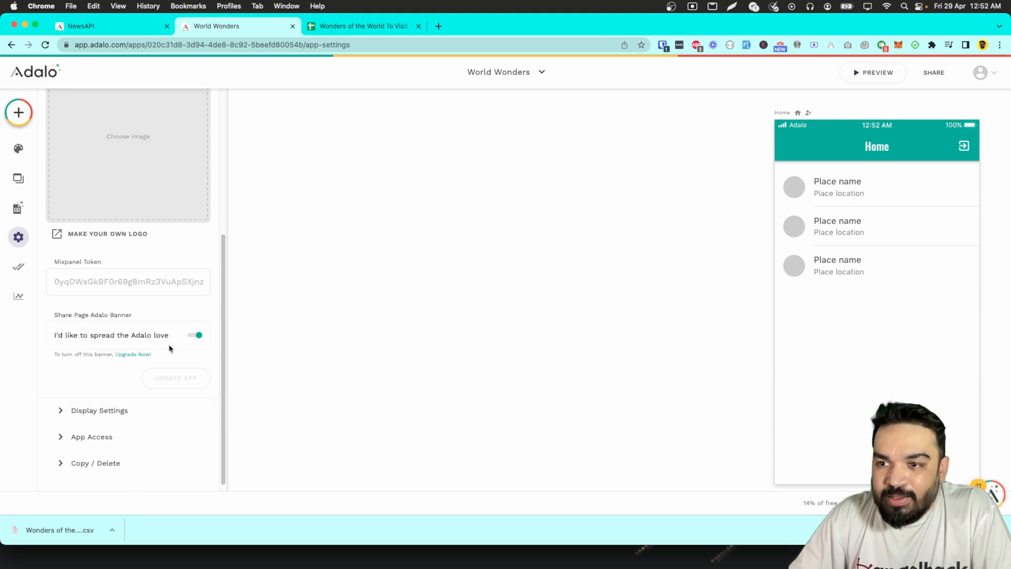
left_click(87, 411)
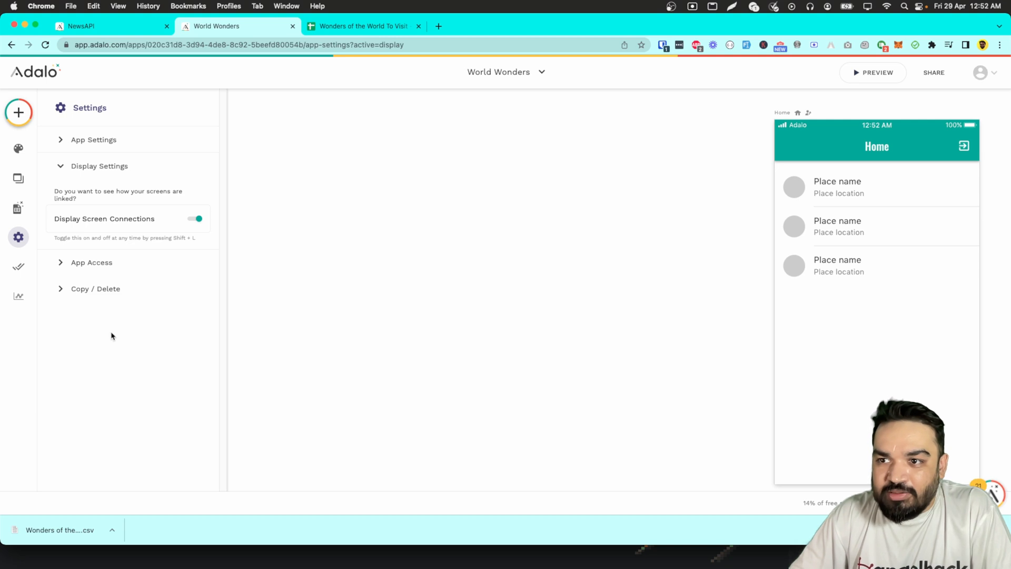
left_click(91, 263)
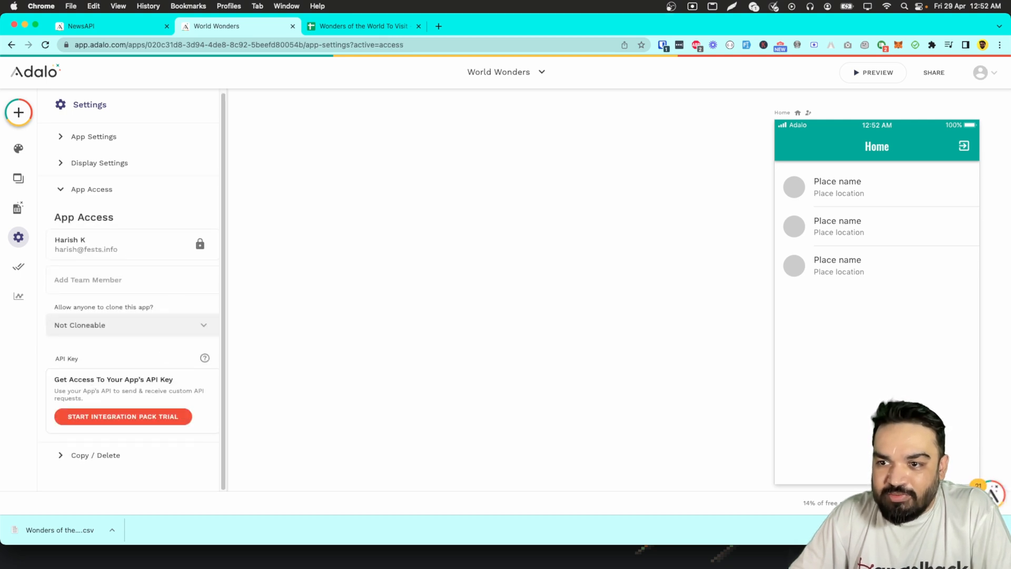
left_click(90, 455)
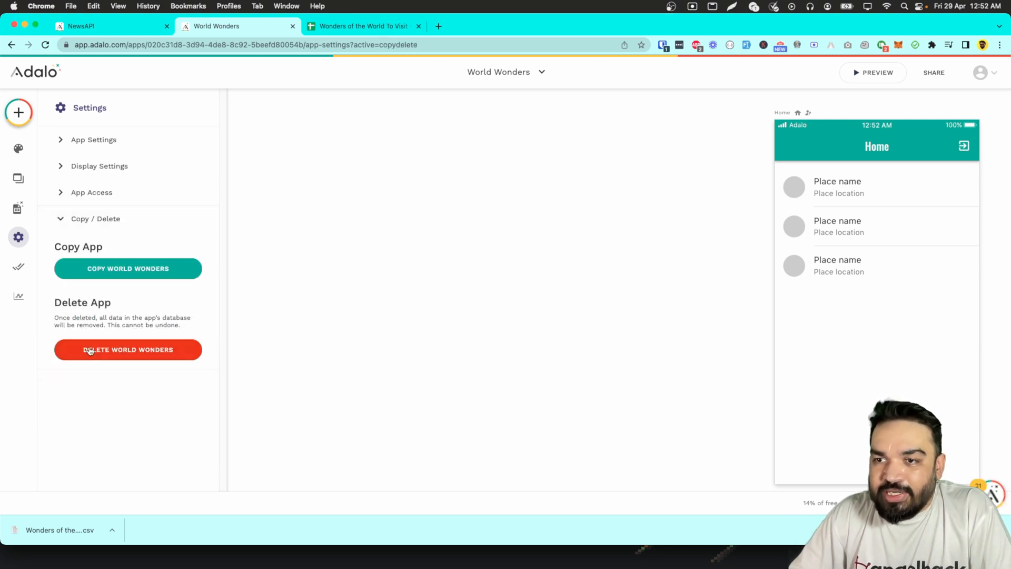
left_click(19, 149)
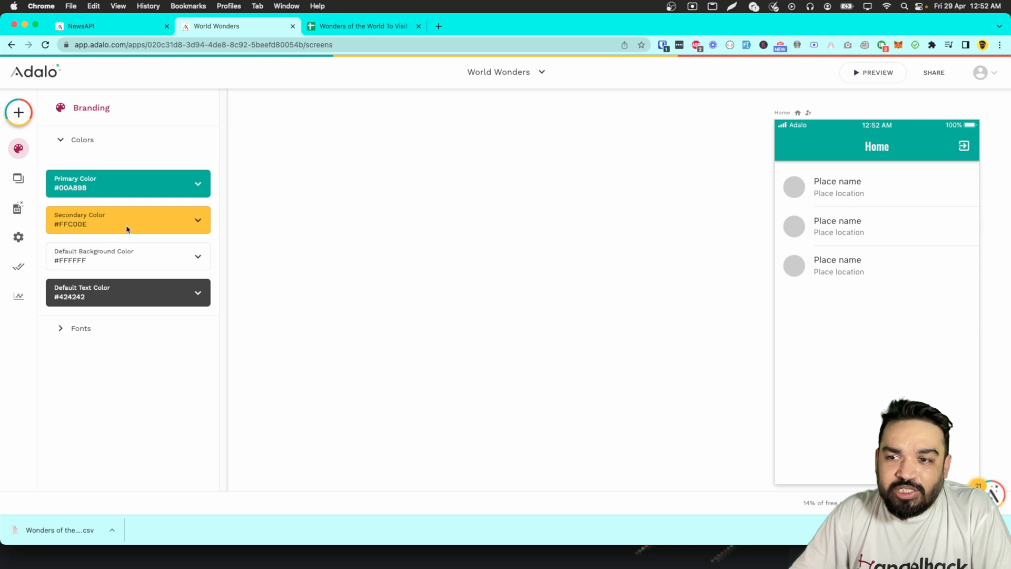
left_click(81, 332)
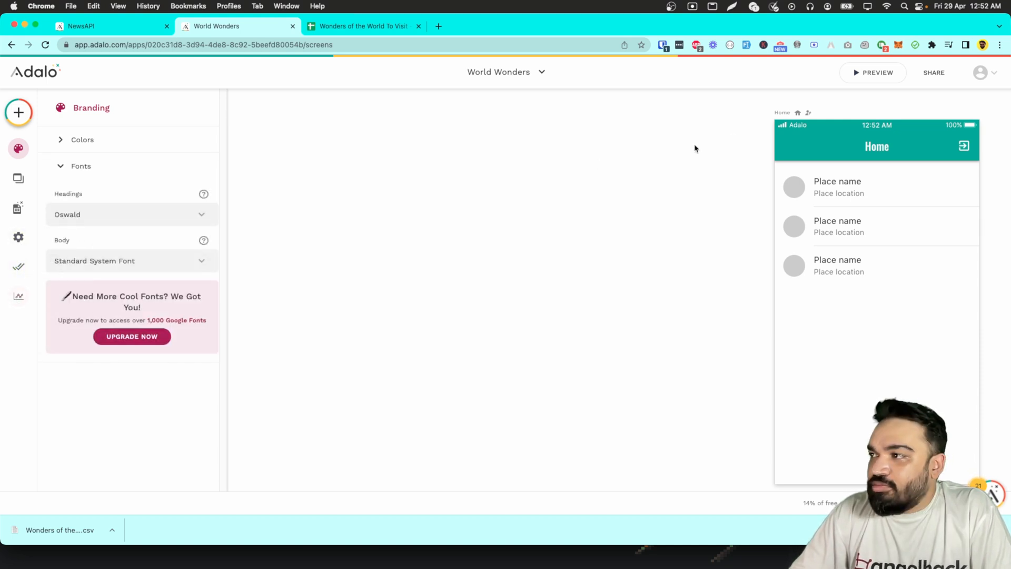
- Preview the app to check the places list and close the preview
left_click(870, 79)
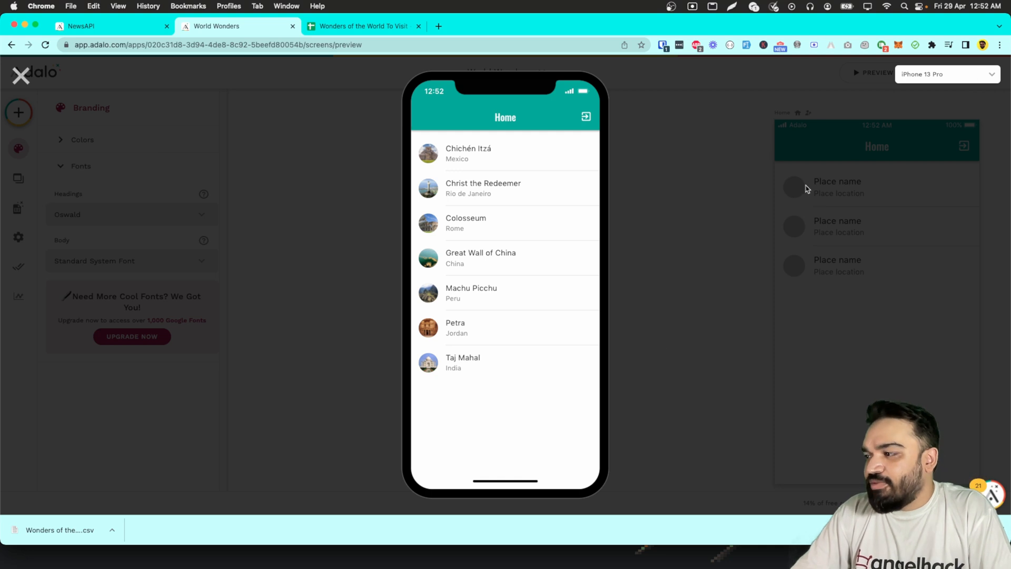
left_click(740, 215)
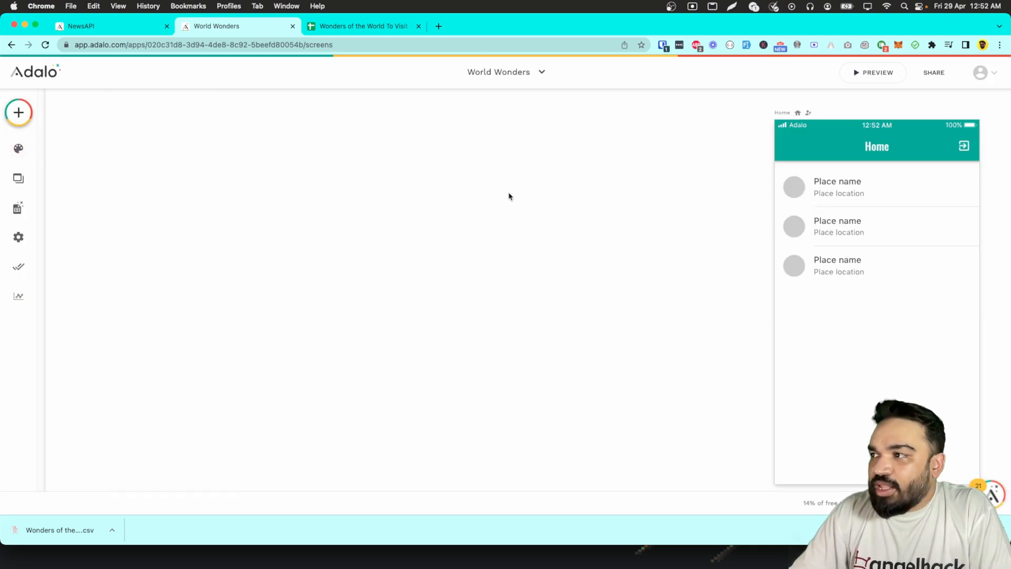
- Add a new screen from the Info template and name it "Place Details"
left_click(24, 112)
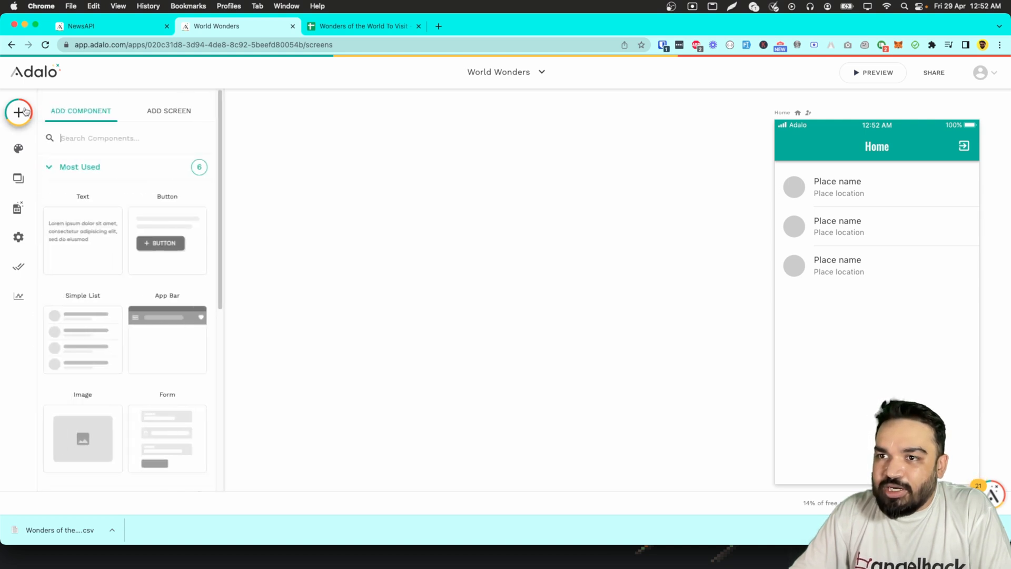
left_click(185, 113)
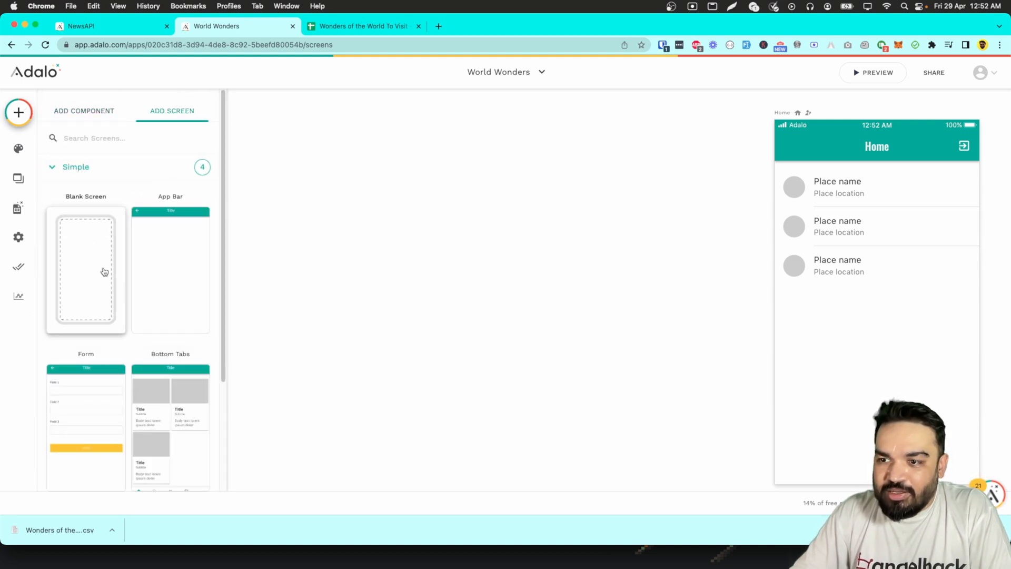
scroll(124, 328, "down", 3)
left_click(113, 389)
left_click(117, 372)
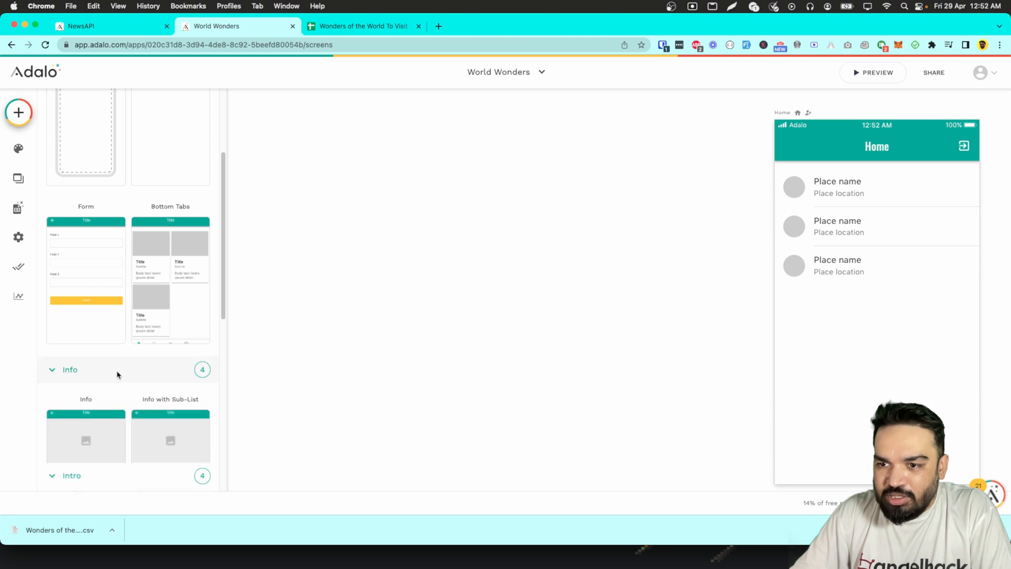
scroll(119, 374, "down", 2)
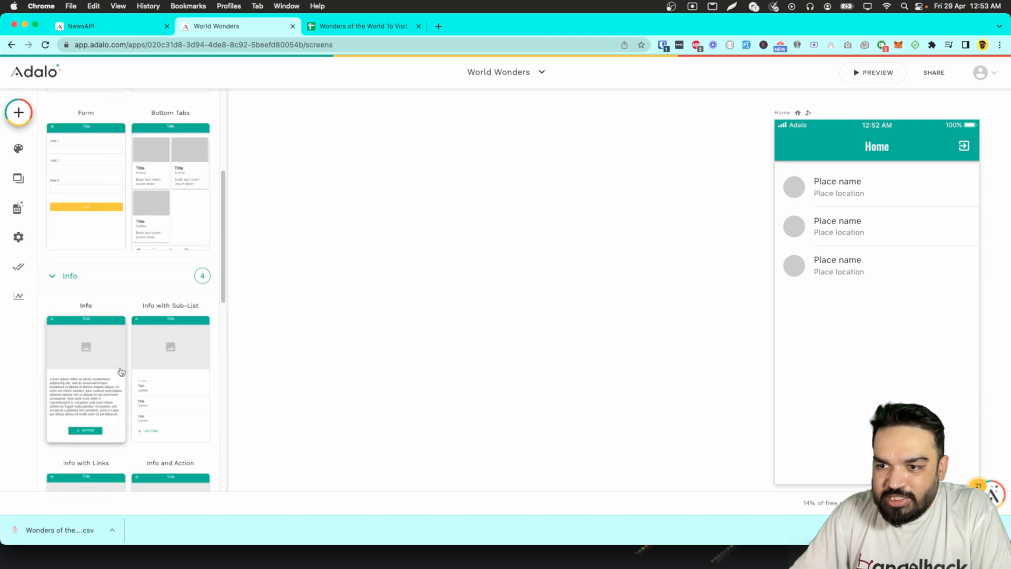
left_click(95, 396)
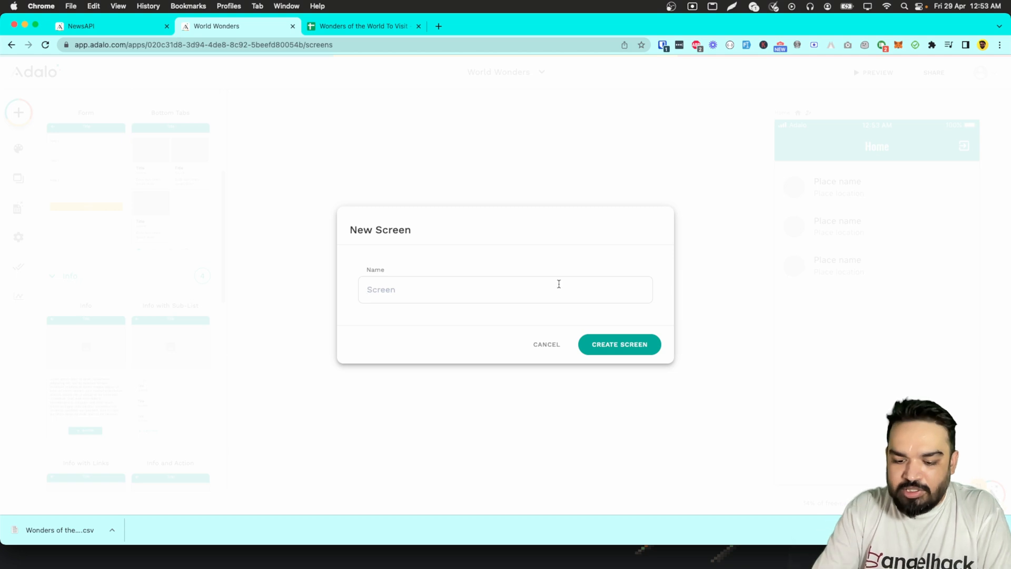
type("Place Detai")
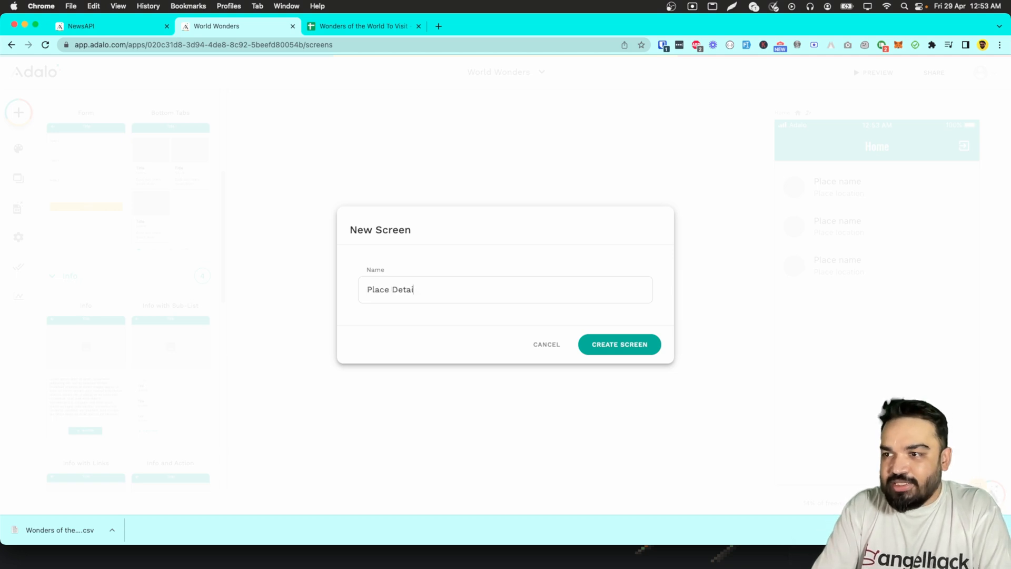
type("ls")
key("Return")
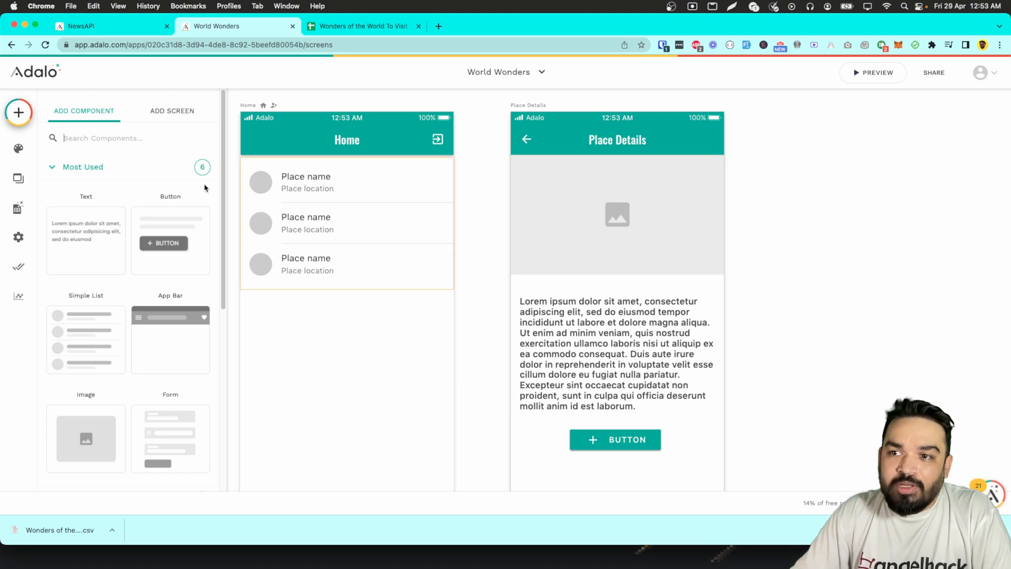
- Examine the click action settings of the Simple List on the Home screen
left_click(109, 134)
left_click(351, 203)
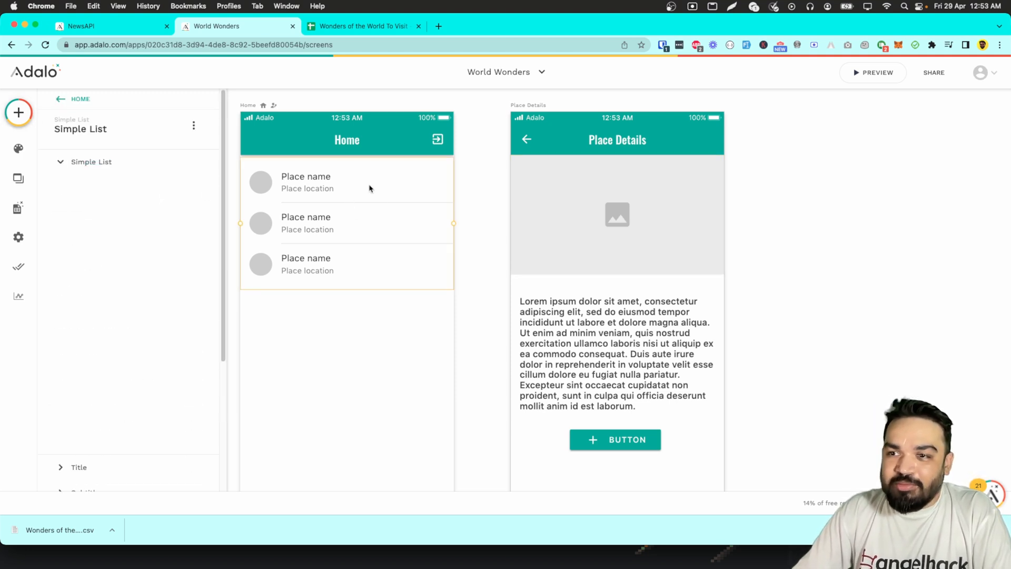
scroll(123, 430, "down", 4)
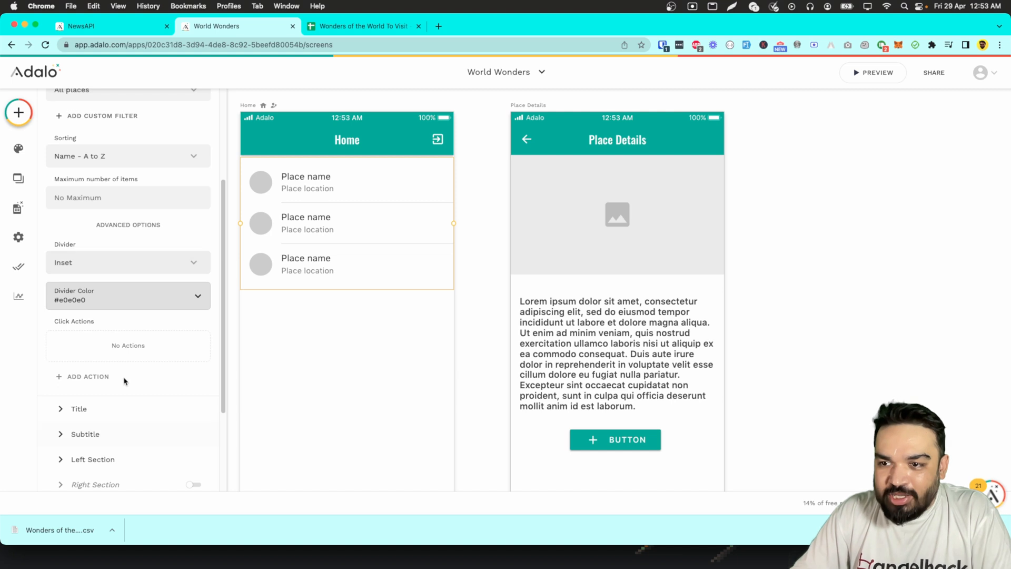
- Set the image source of the Place Details screen's image to URL
left_click(647, 229)
left_click(104, 169)
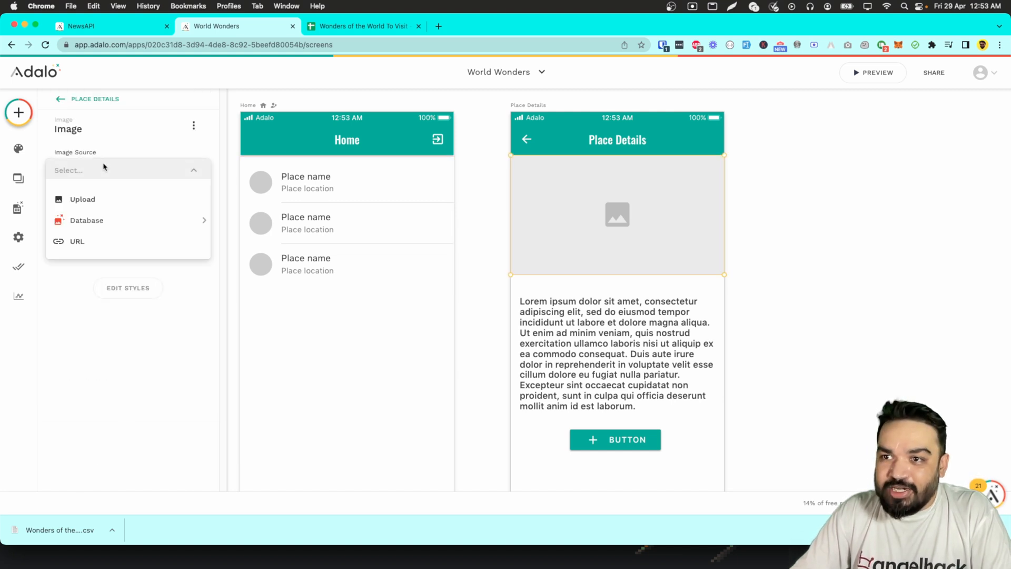
left_click(79, 241)
left_click(194, 195)
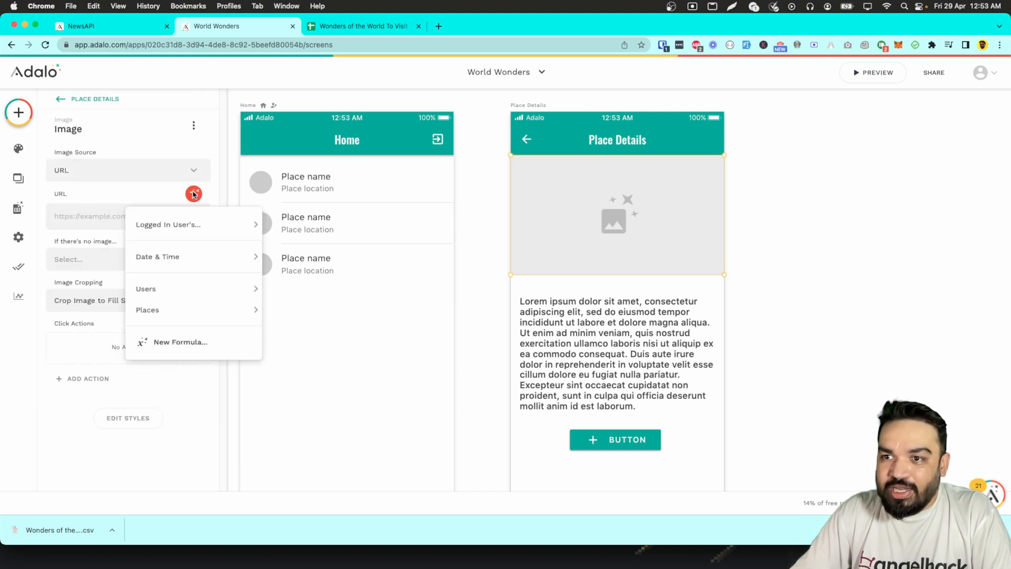
mouse_move(181, 261)
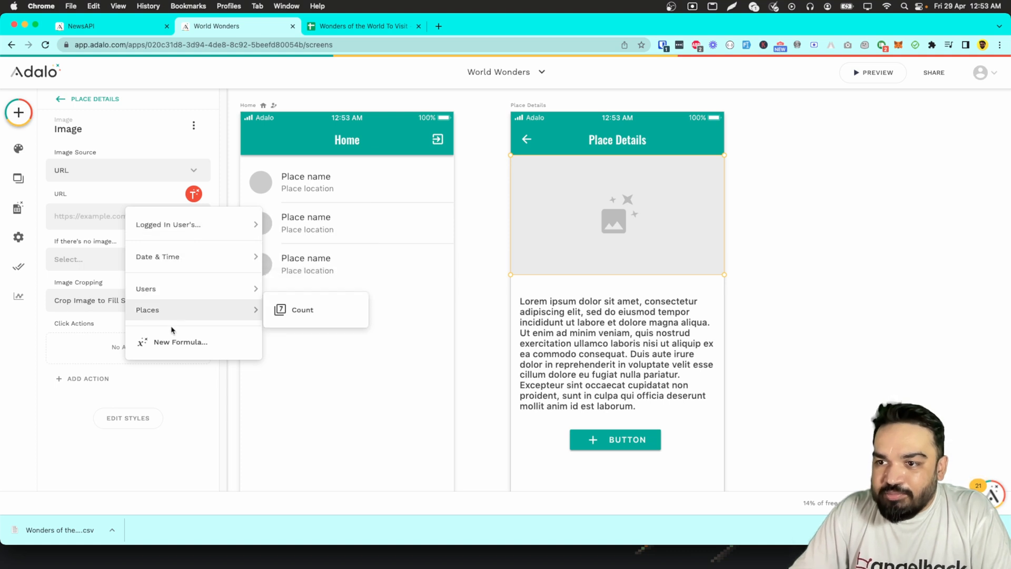
left_click(162, 388)
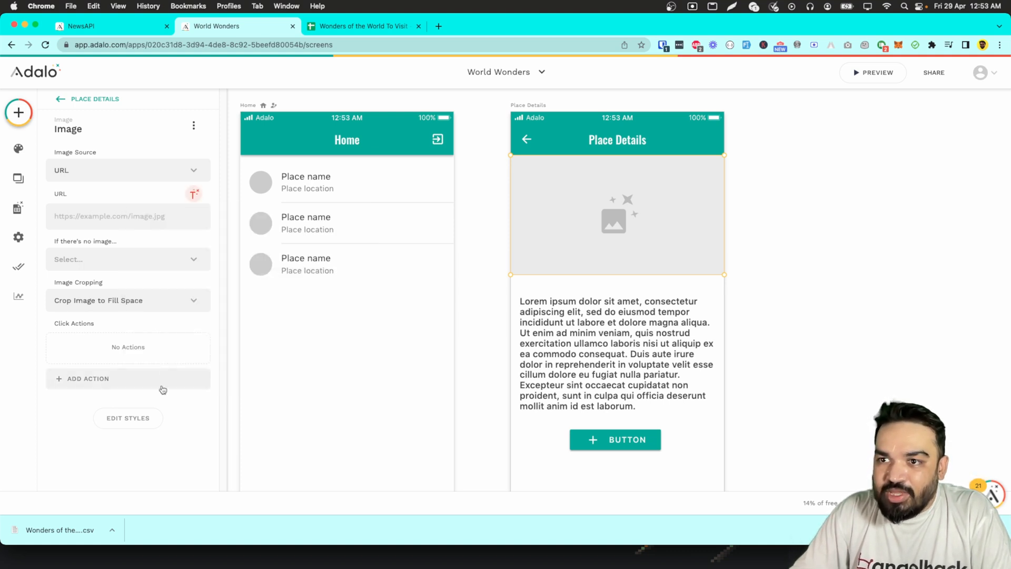
left_click(193, 125)
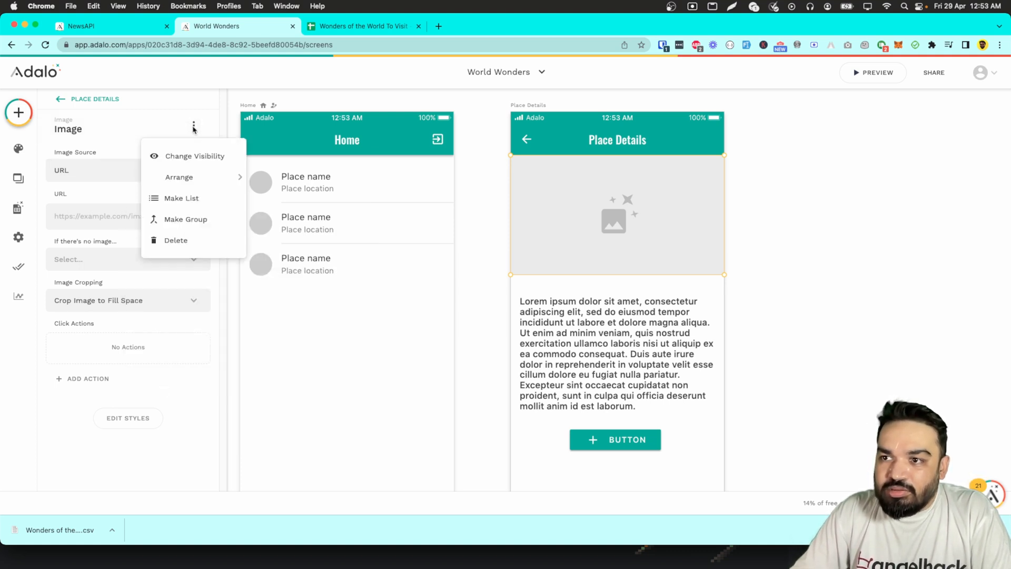
mouse_move(188, 190)
left_click(122, 151)
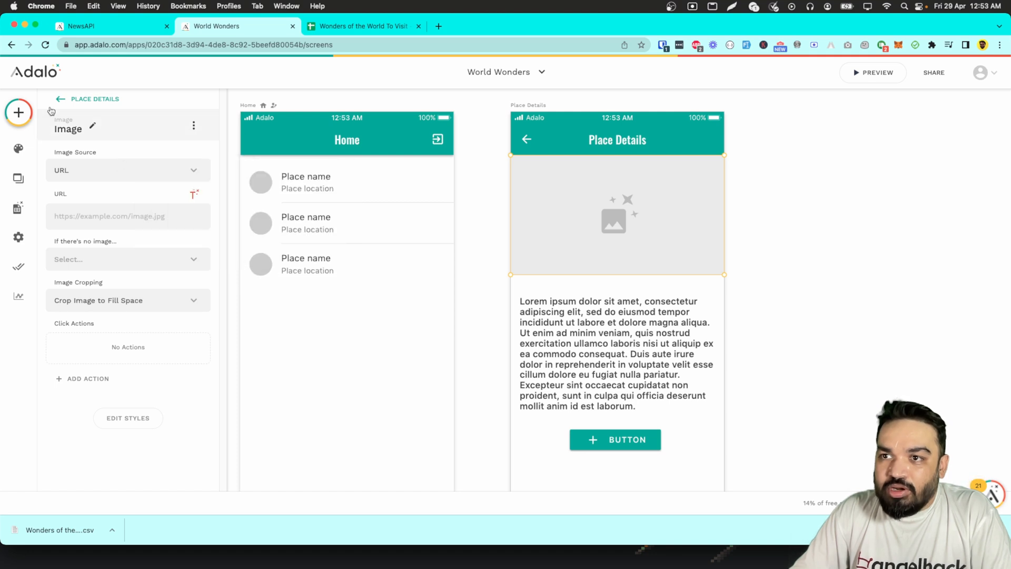
- Add a click action to the Home screen's list that links to the Place Details screen
left_click(322, 313)
left_click(343, 267)
scroll(169, 379, "down", 5)
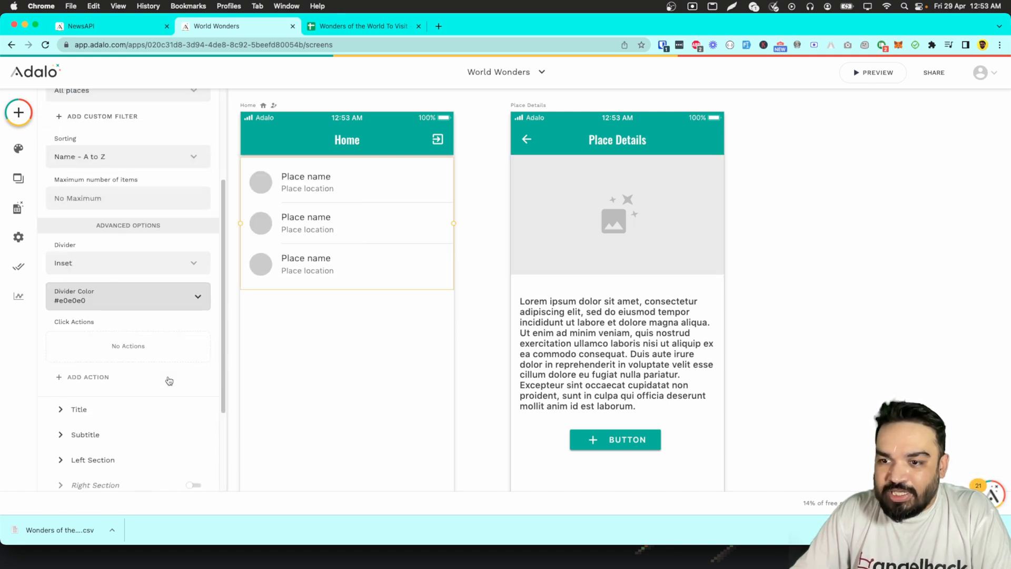
left_click(104, 339)
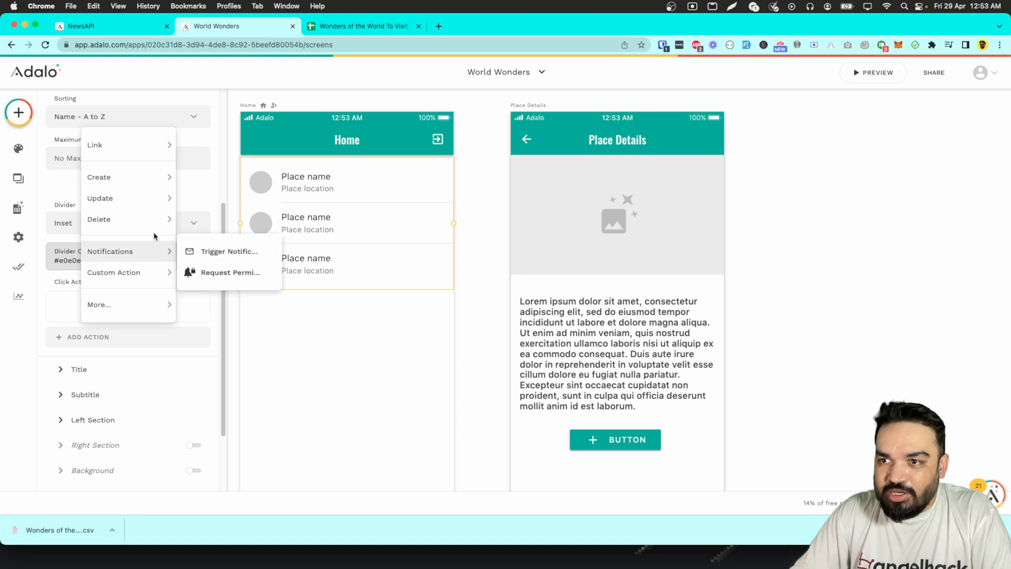
mouse_move(144, 163)
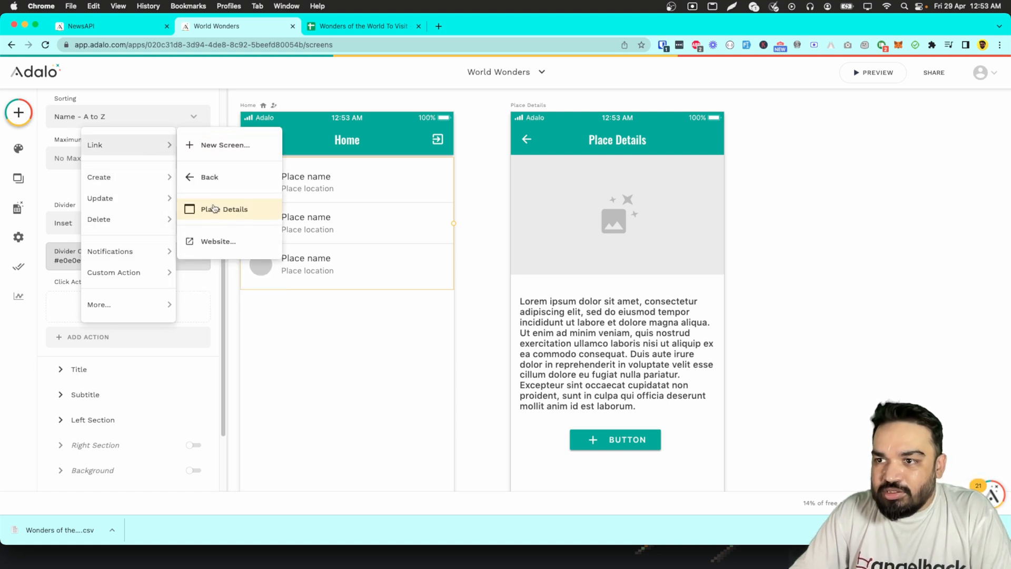
left_click(214, 211)
scroll(155, 316, "down", 3)
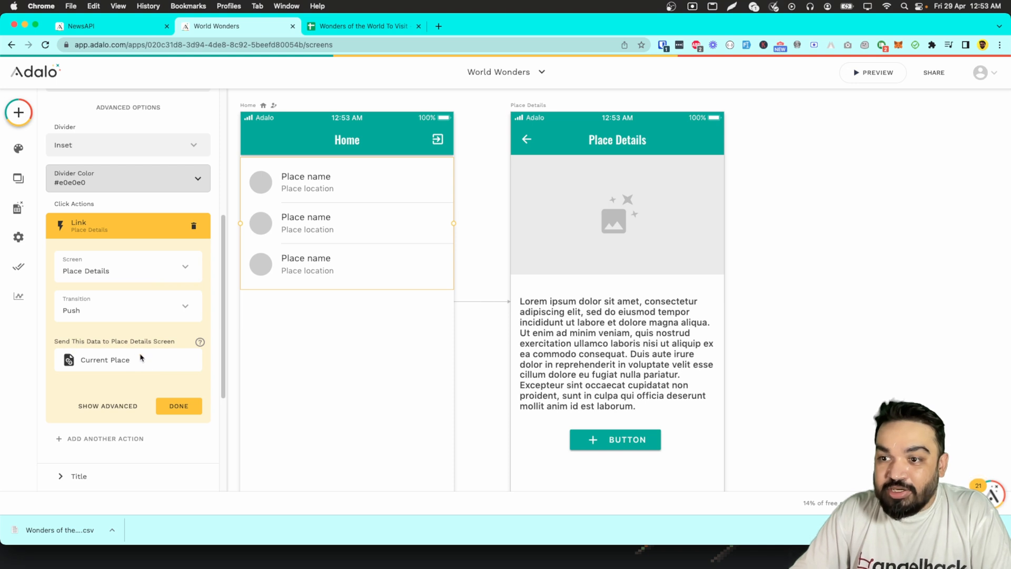
left_click(183, 412)
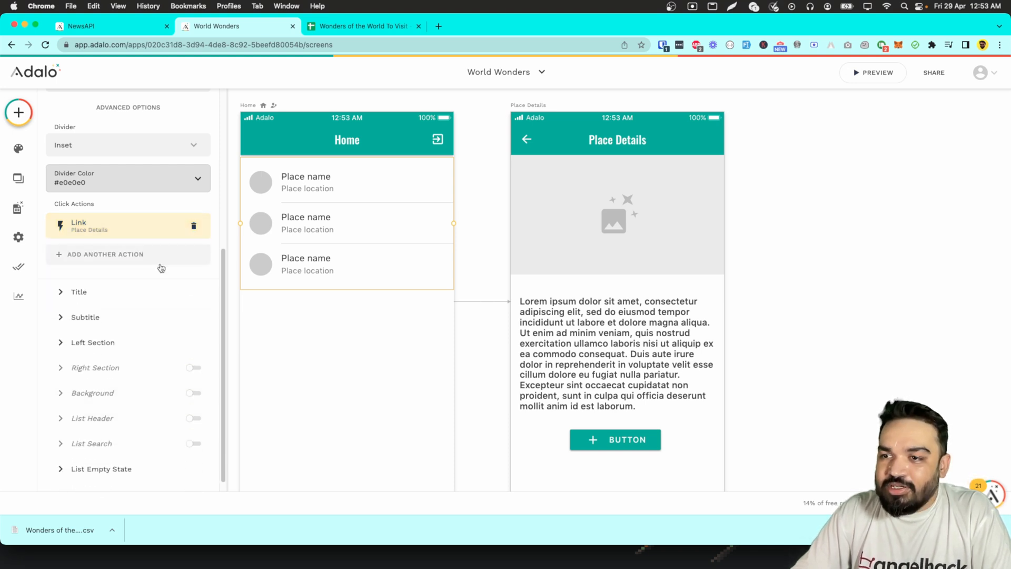
- Bind the Place Details image URL to the Current Place's Image
left_click(659, 256)
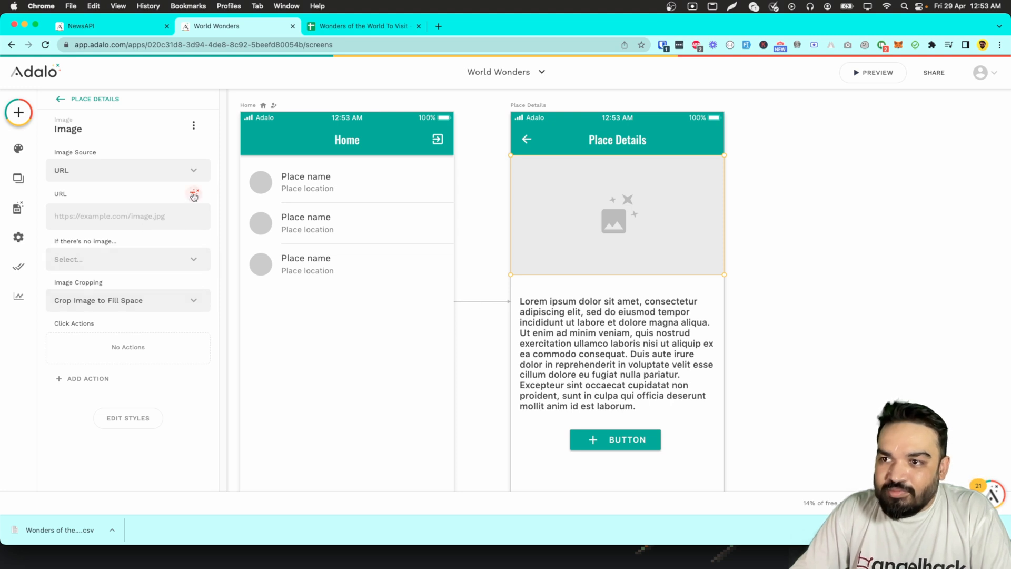
left_click(194, 194)
mouse_move(191, 253)
mouse_move(163, 227)
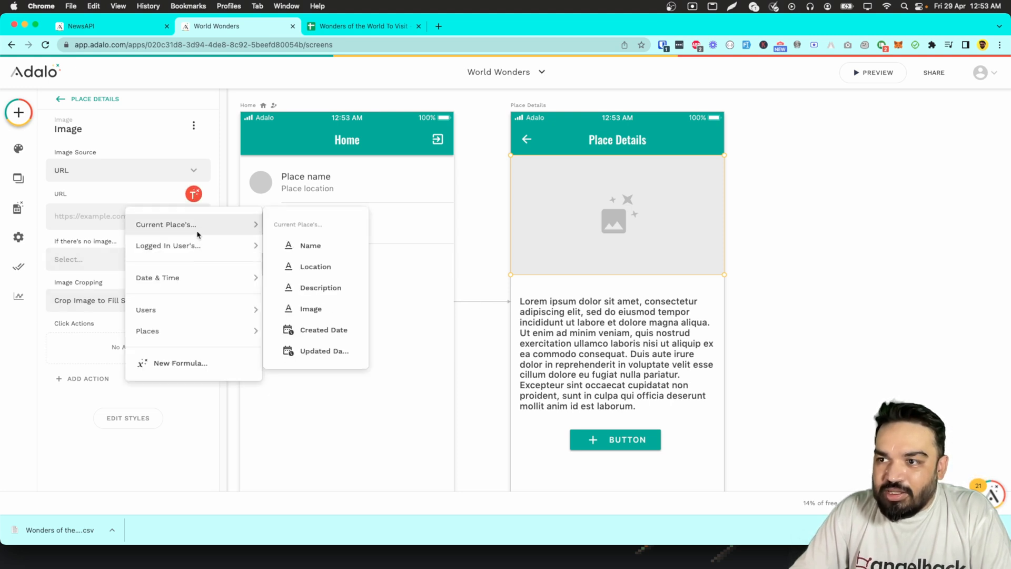
left_click(311, 308)
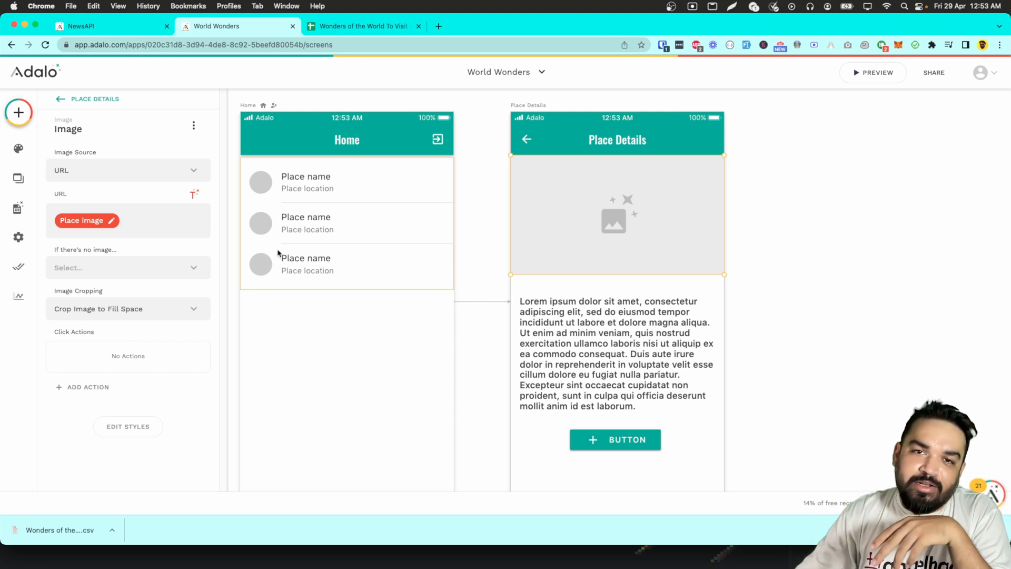
- Replace the Lorem ipsum text on the Place Details screen with the Current Place's Description
left_click(619, 303)
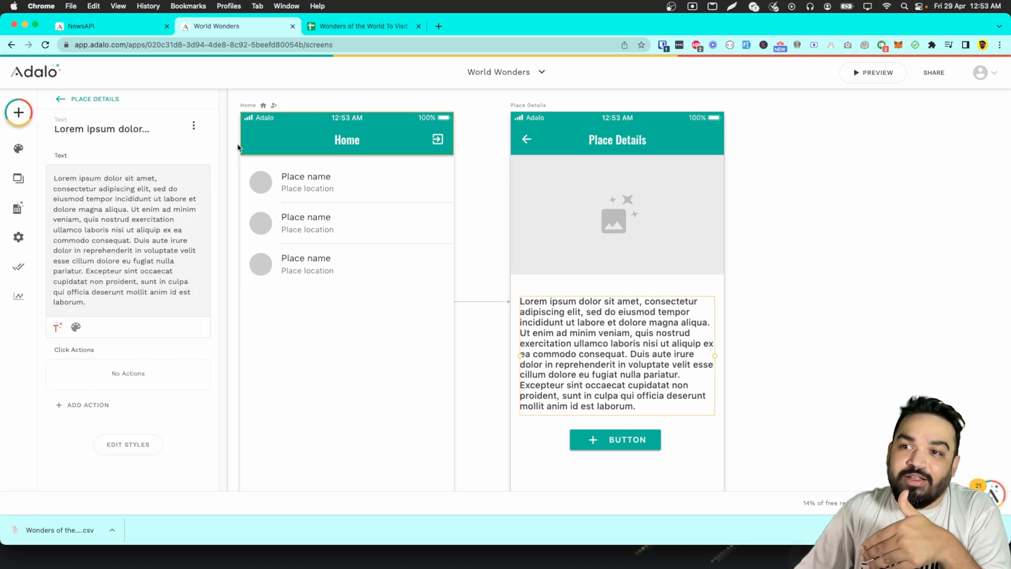
triple_click(154, 201)
key("BackSpace")
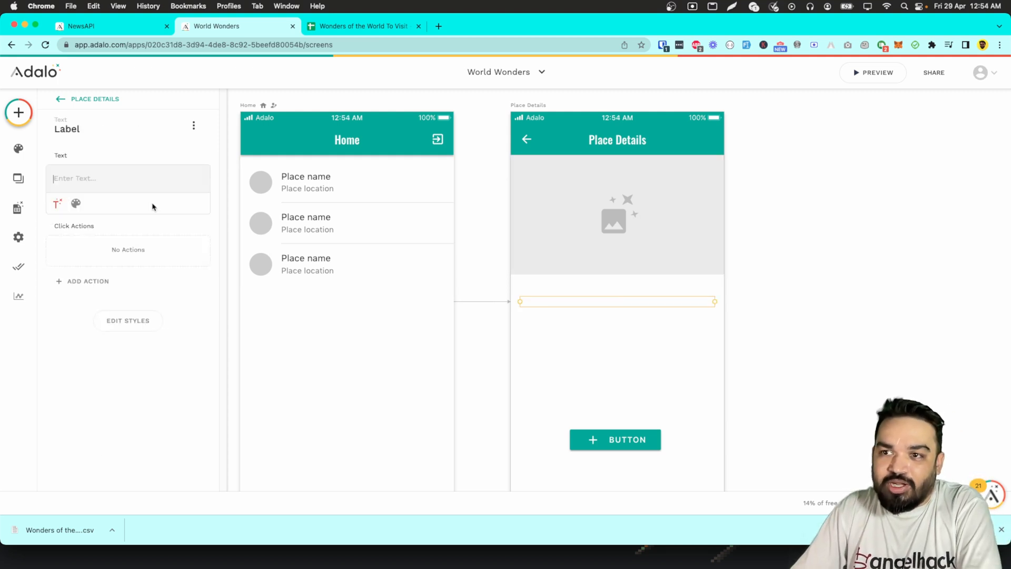
left_click(57, 203)
mouse_move(84, 257)
mouse_move(173, 238)
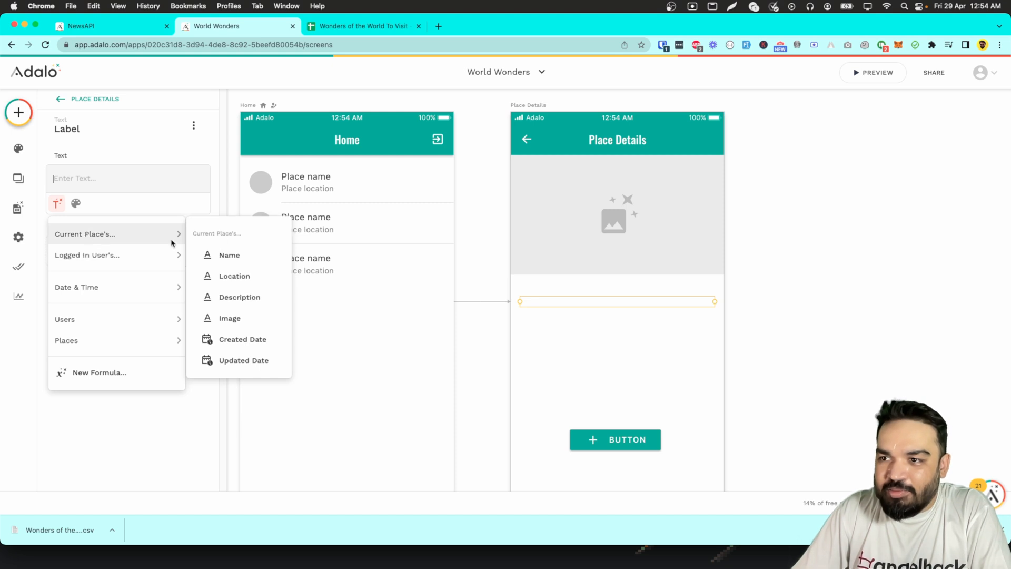
left_click(238, 297)
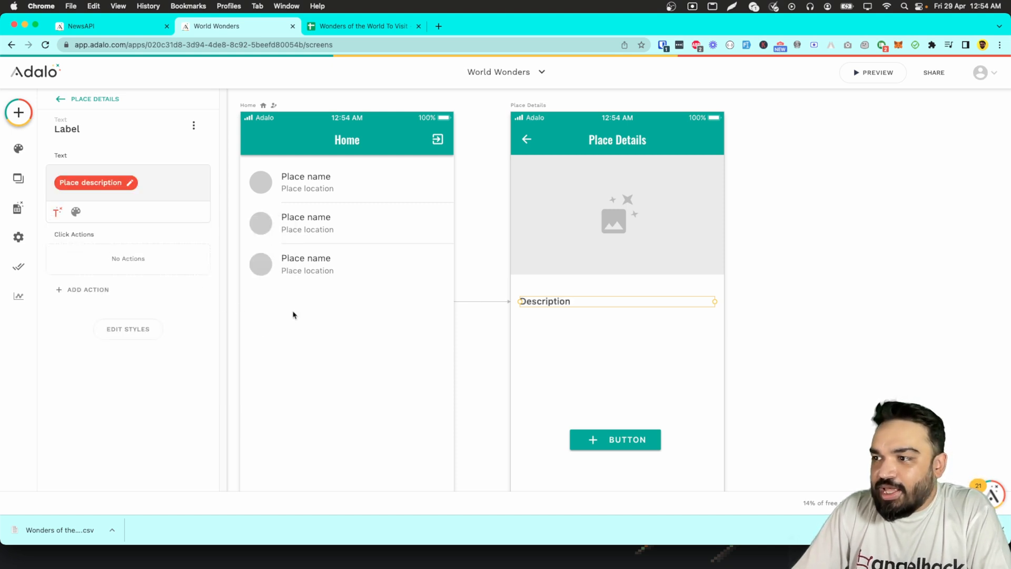
left_click(619, 394)
left_click(566, 302)
left_click(573, 362)
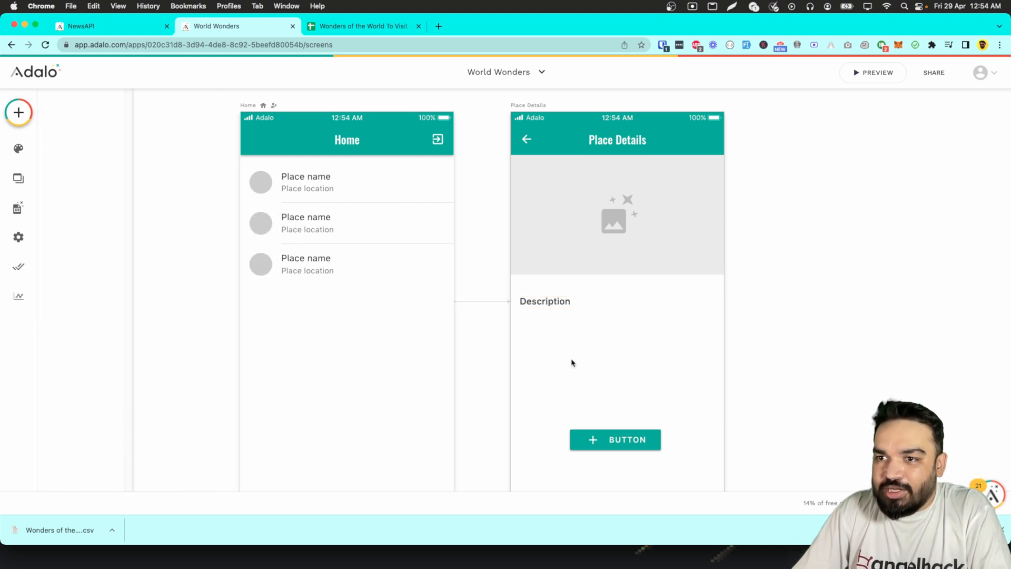
- Change the text of the Place Details button to "Share"
left_click(642, 444)
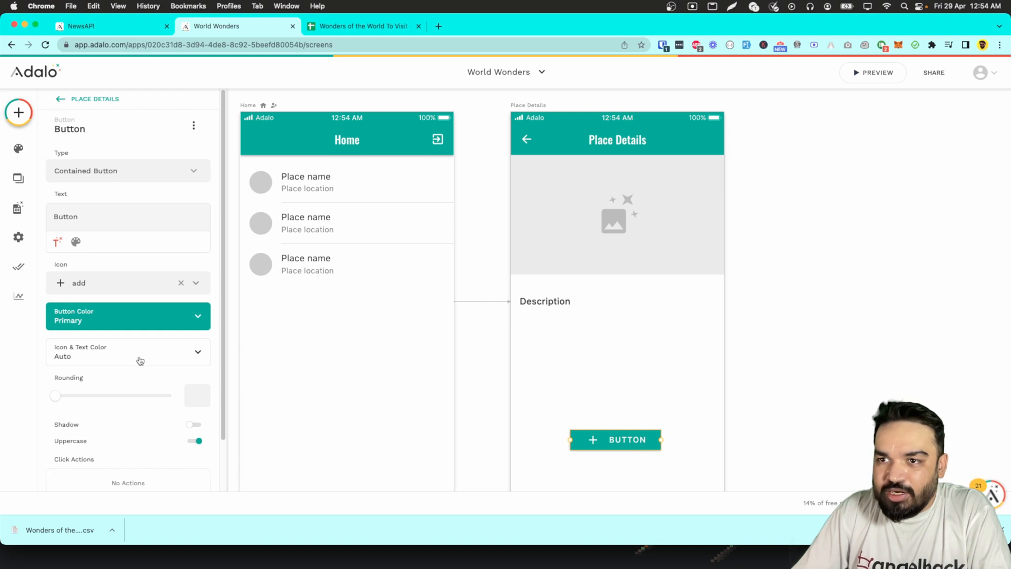
double_click(122, 221)
type("Share")
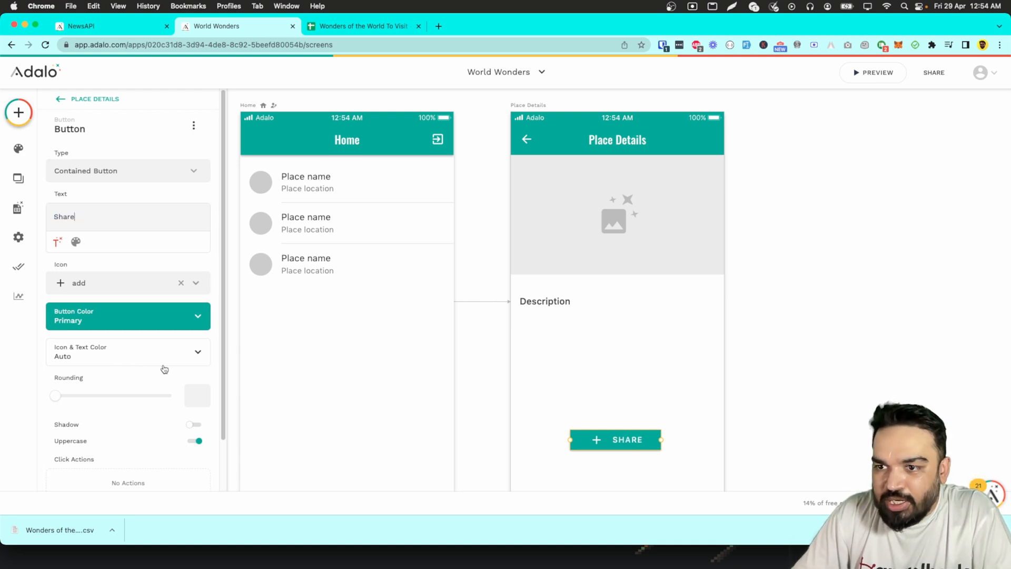
- Add a Share click action to the Share button with Current Place > Image as its source
scroll(131, 379, "down", 2)
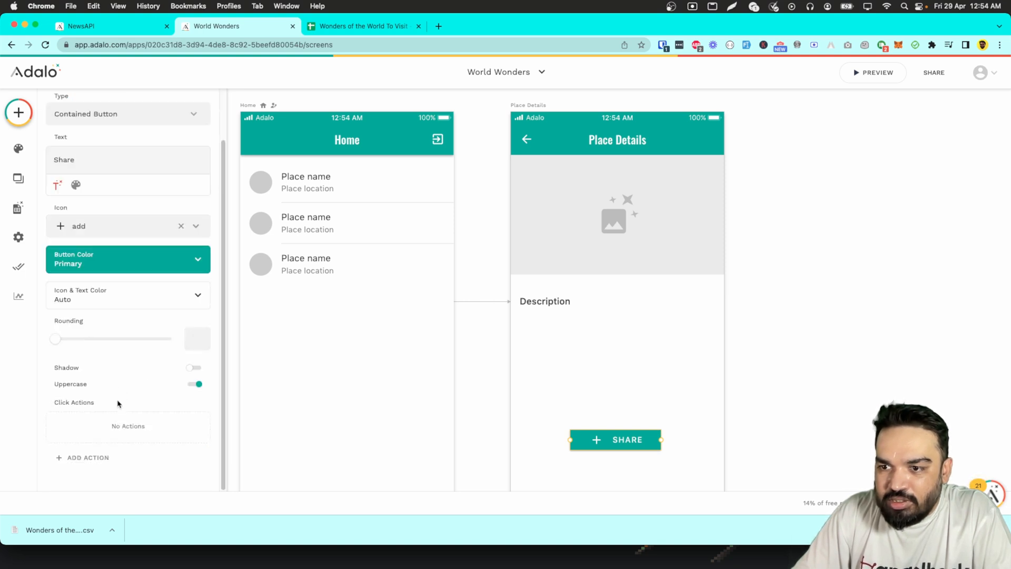
left_click(88, 458)
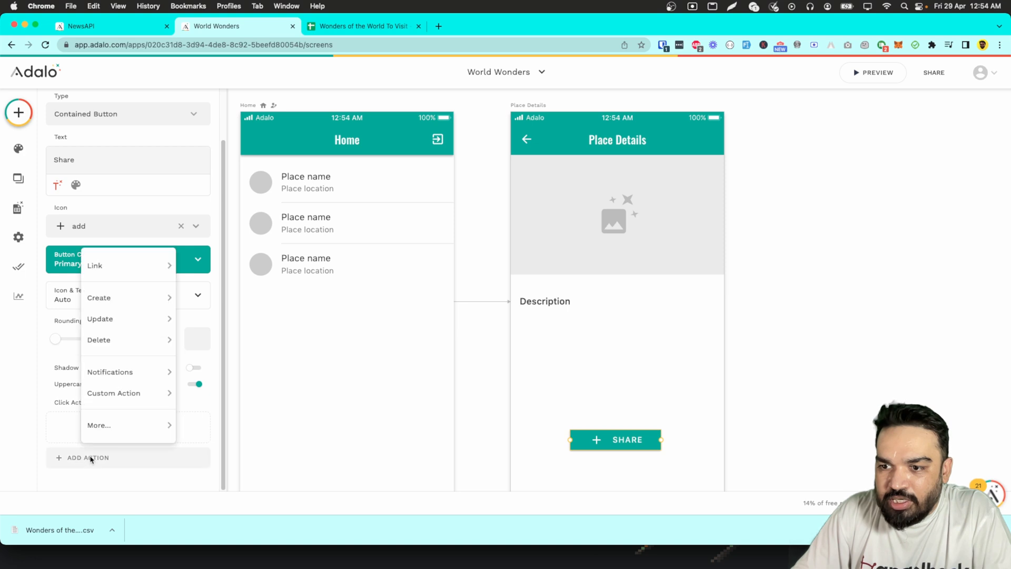
mouse_move(136, 433)
left_click(211, 425)
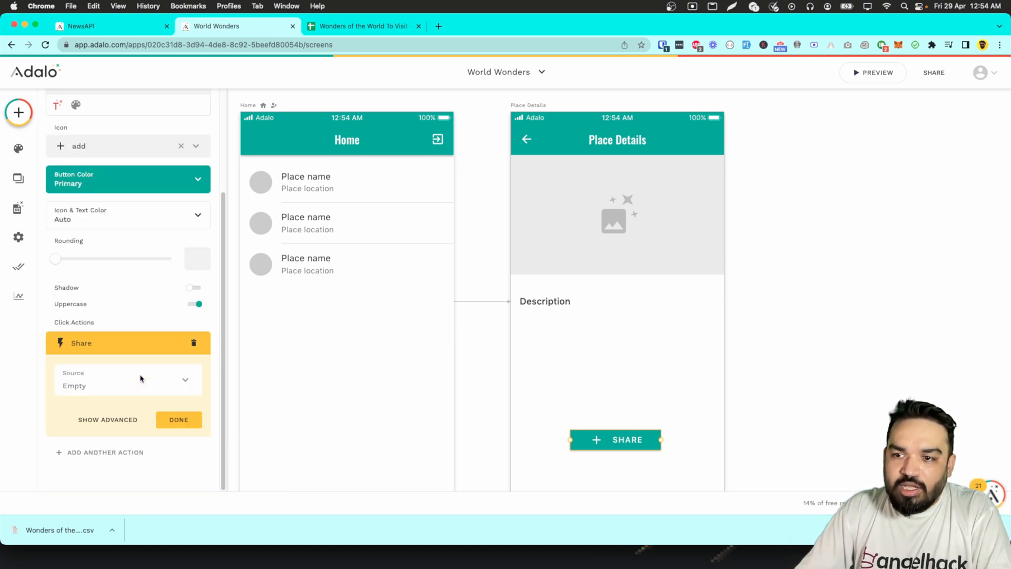
left_click(141, 378)
mouse_move(192, 261)
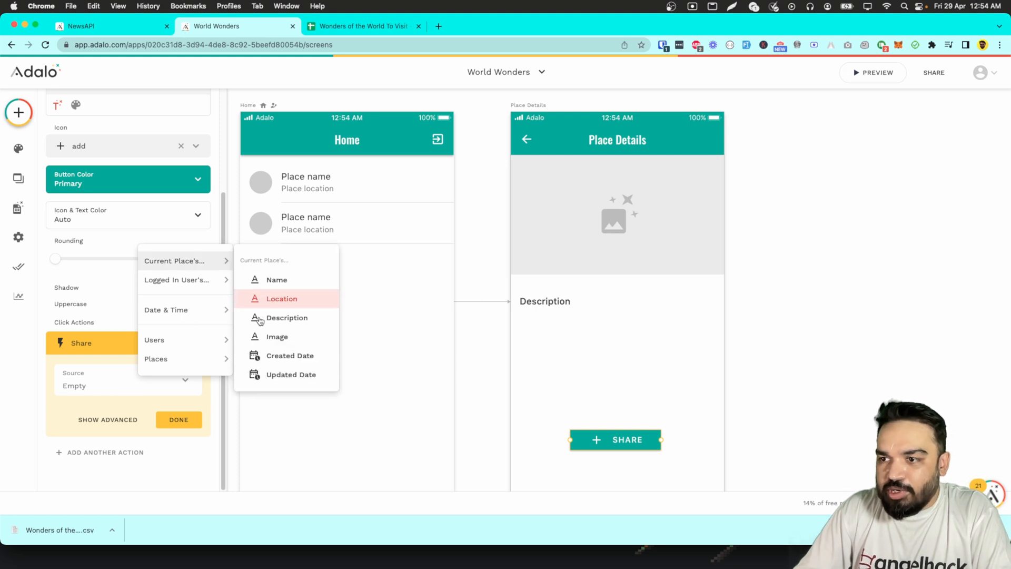
left_click(266, 337)
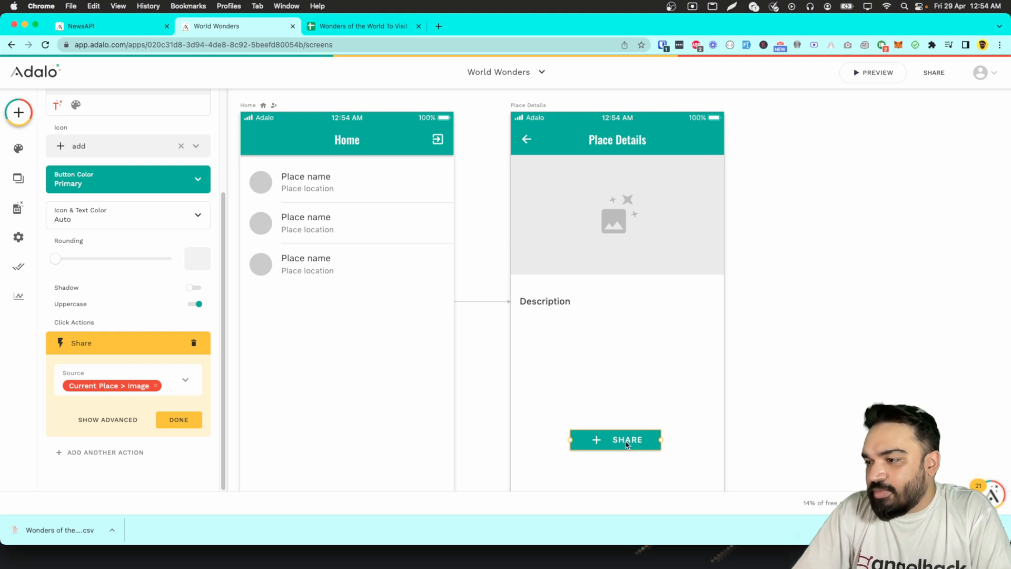
- Nudge the Share button to the screen's horizontal centre and move the Description text down slightly
mouse_move(627, 444)
left_mouse_down()
mouse_move(638, 444)
mouse_move(630, 444)
left_mouse_up()
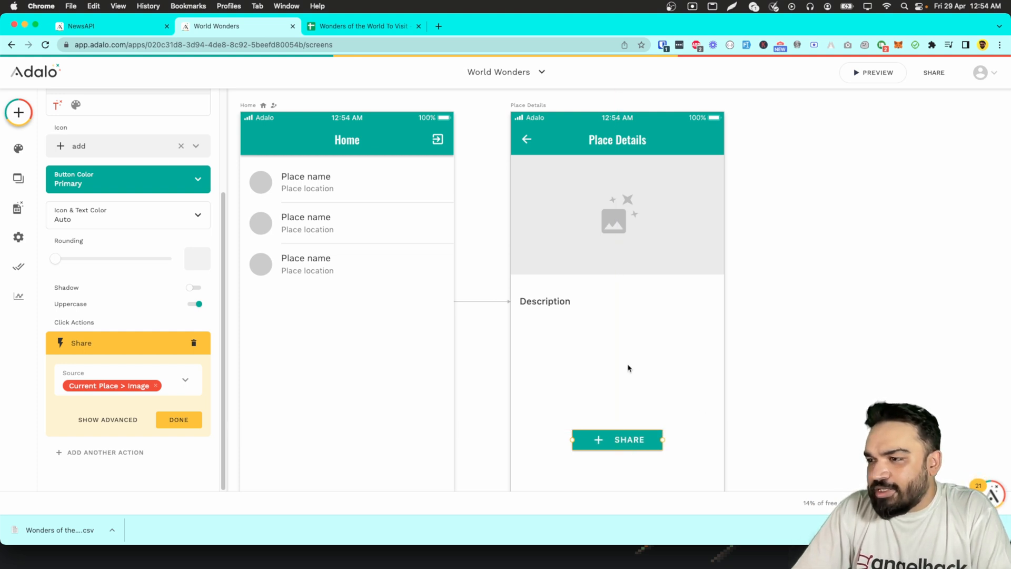
left_click(628, 368)
left_click_drag(548, 309, 545, 319)
left_click(548, 289)
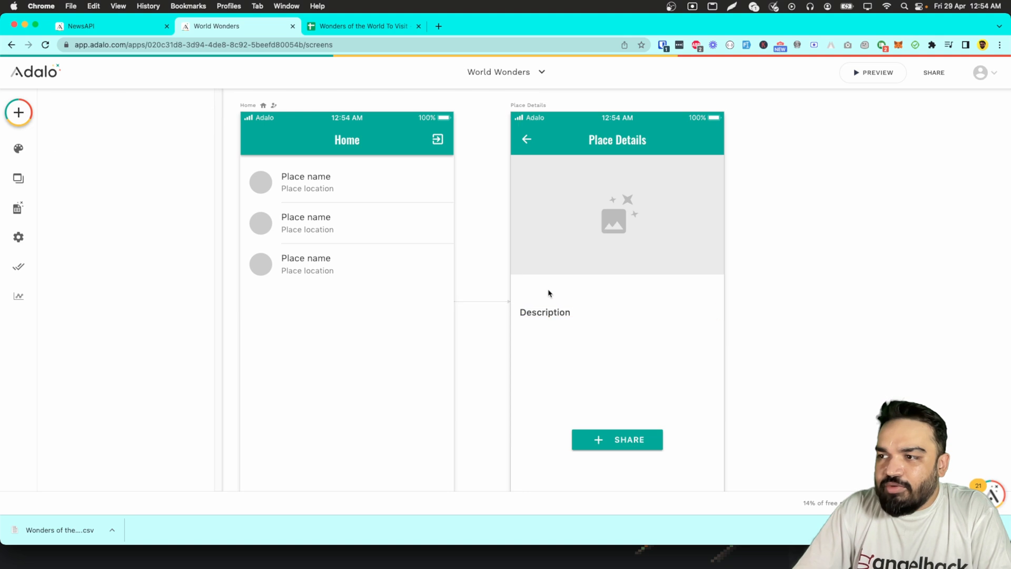
- Add a Text component above the Description on Place Details and insert the Current Place's Location into it
left_click(25, 113)
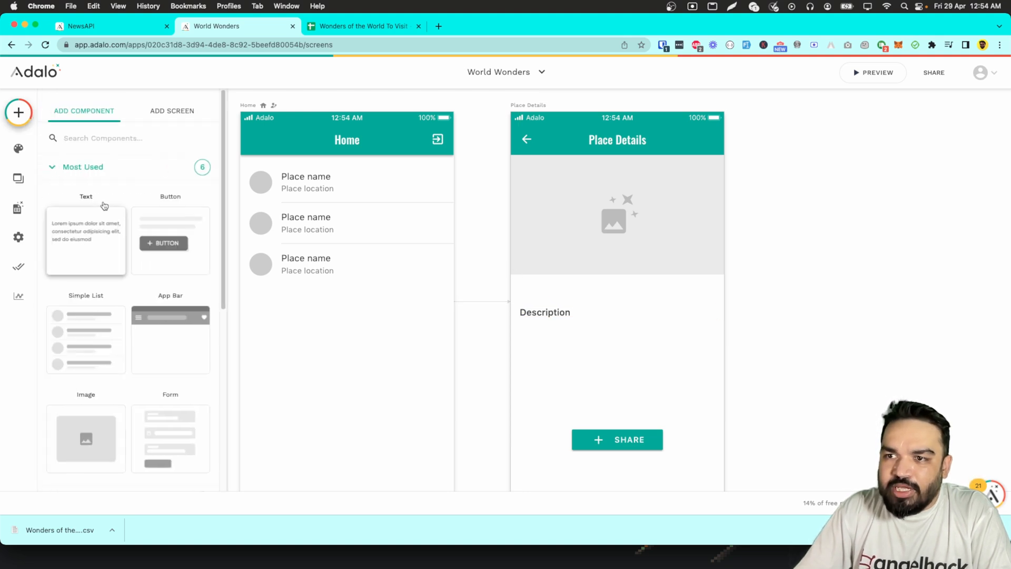
left_click_drag(84, 237, 548, 301)
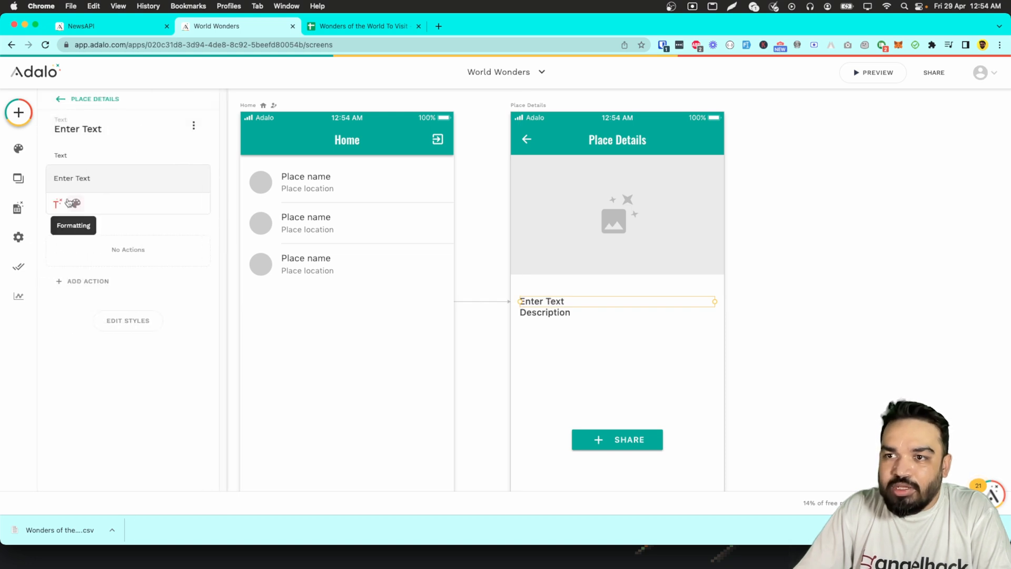
left_click(63, 202)
mouse_move(91, 243)
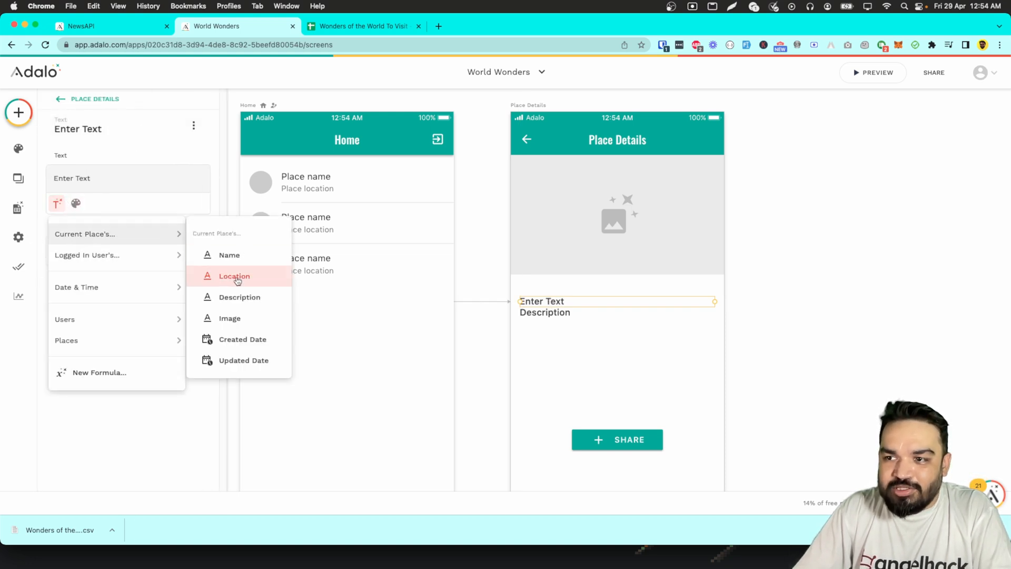
left_click(234, 277)
- Move the Description text further below the location text and remove the "Enter Text" placeholder from the location text
left_click_drag(593, 302, 553, 327)
left_click(554, 316)
left_click(619, 150)
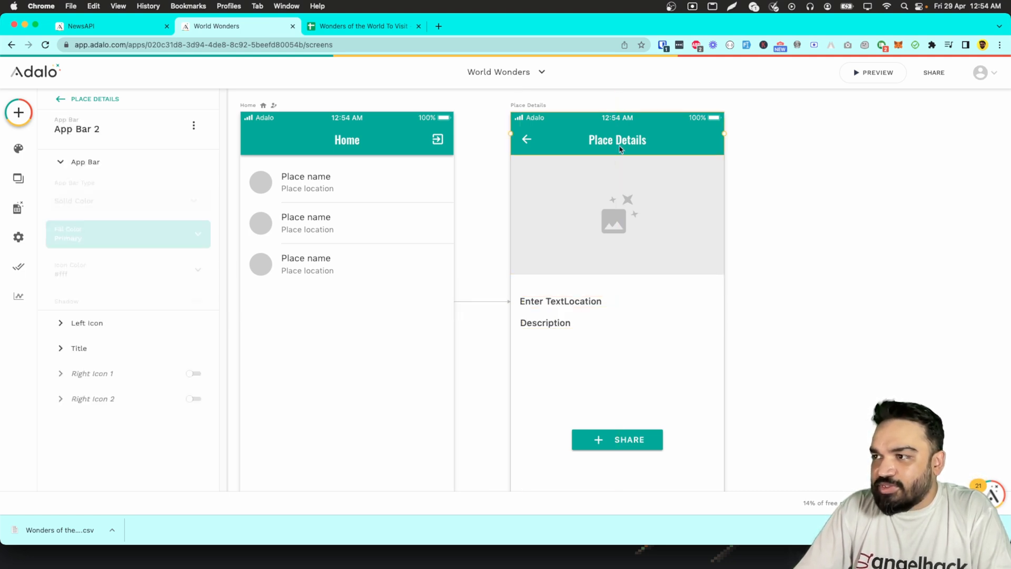
left_click(593, 306)
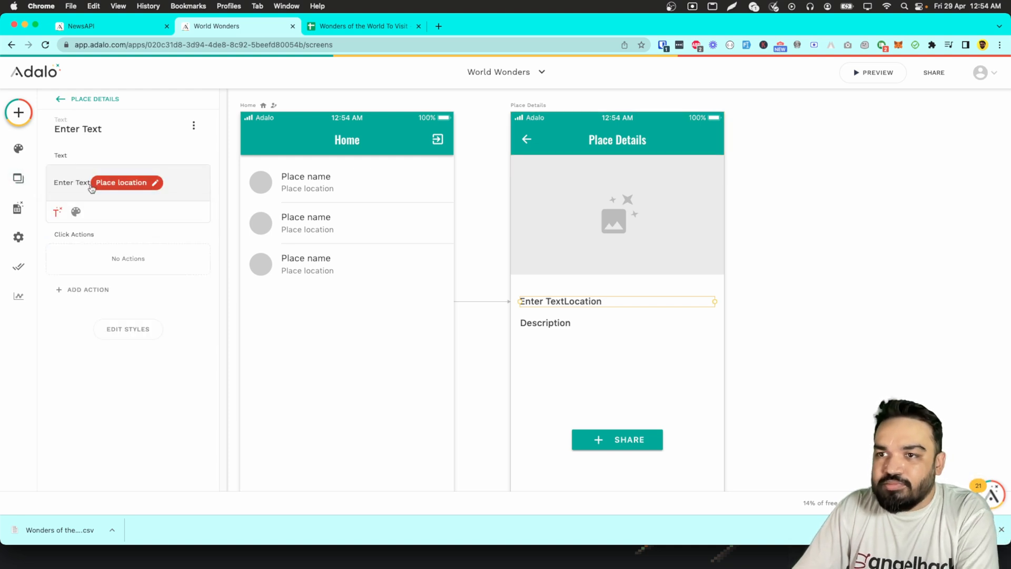
triple_click(83, 185)
key("BackSpace")
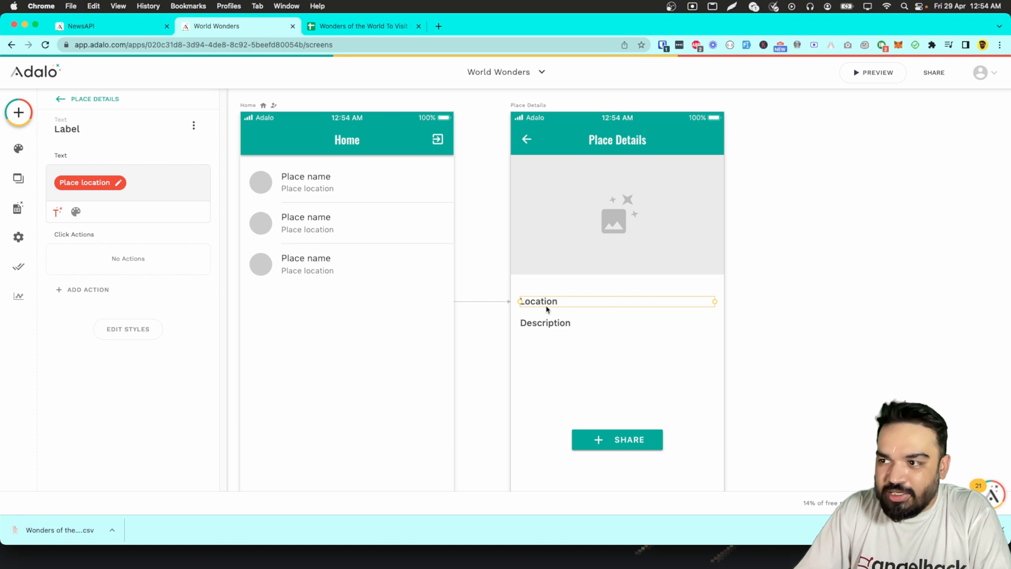
- Move the Description and Location texts and the Share button down to leave space below the image
left_click_drag(548, 323, 546, 342)
left_click_drag(548, 309, 547, 330)
left_click(635, 451)
left_click_drag(635, 451, 631, 469)
left_click(571, 302)
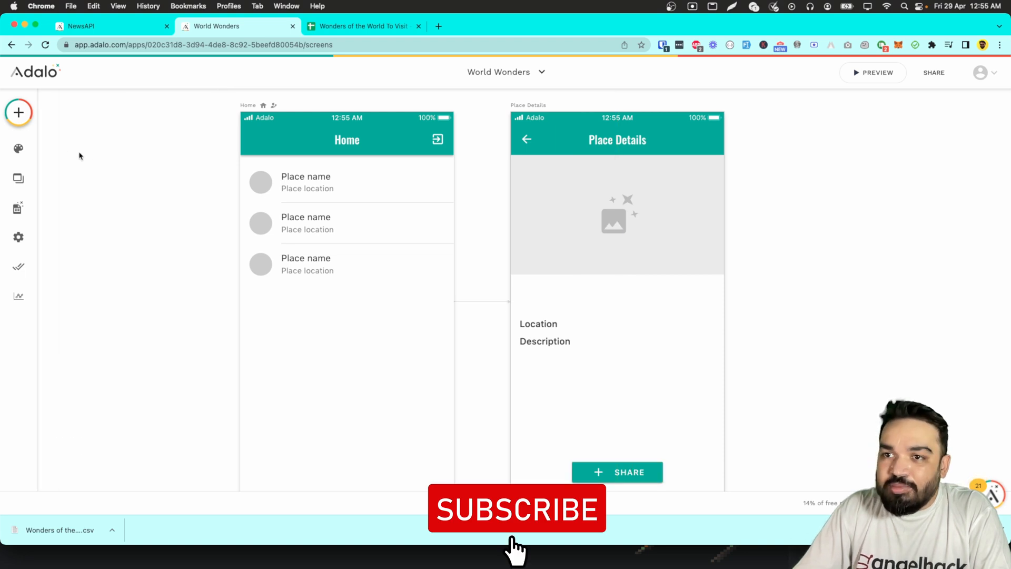
- Add a Text component between the image and the Location text on Place Details and insert the Current Place's Name into it
left_click(15, 113)
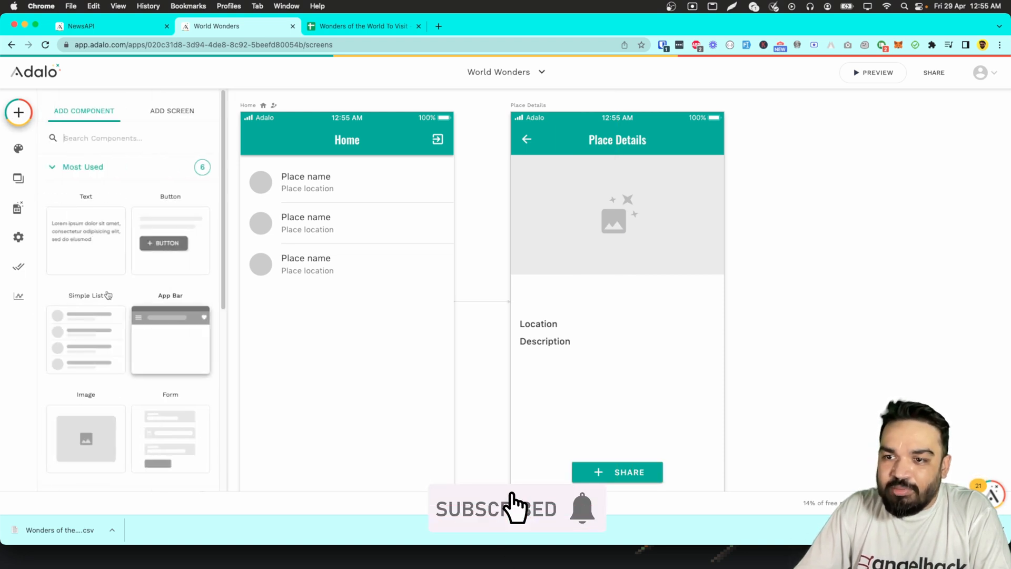
scroll(72, 302, "down", 3)
scroll(73, 302, "up", 5)
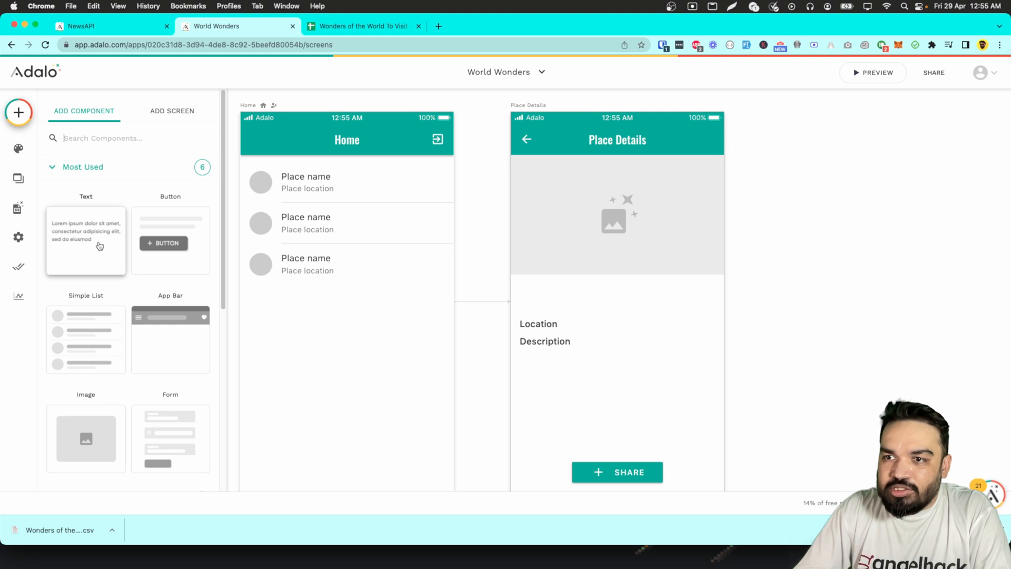
left_click_drag(100, 245, 551, 294)
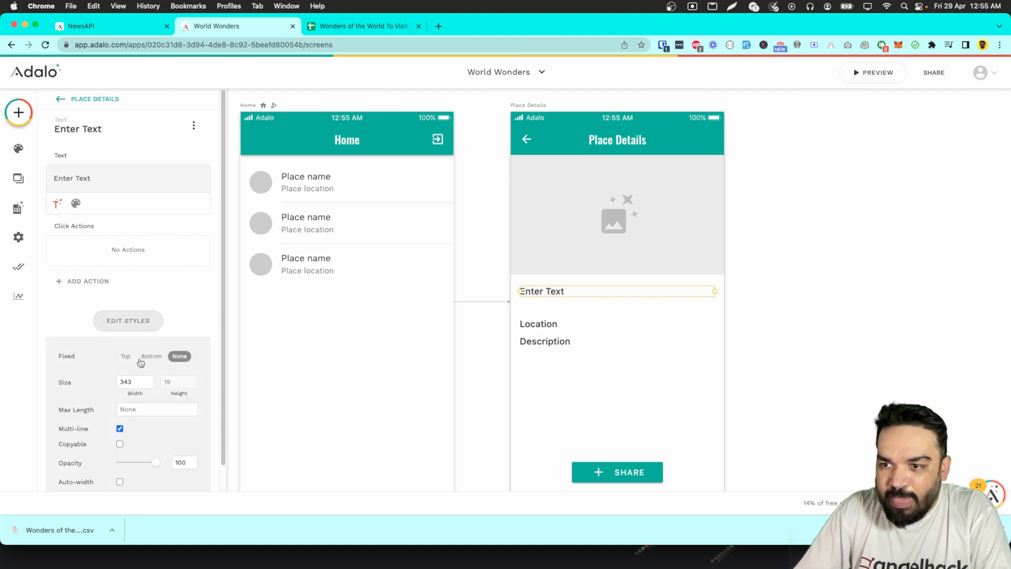
scroll(150, 368, "down", 1)
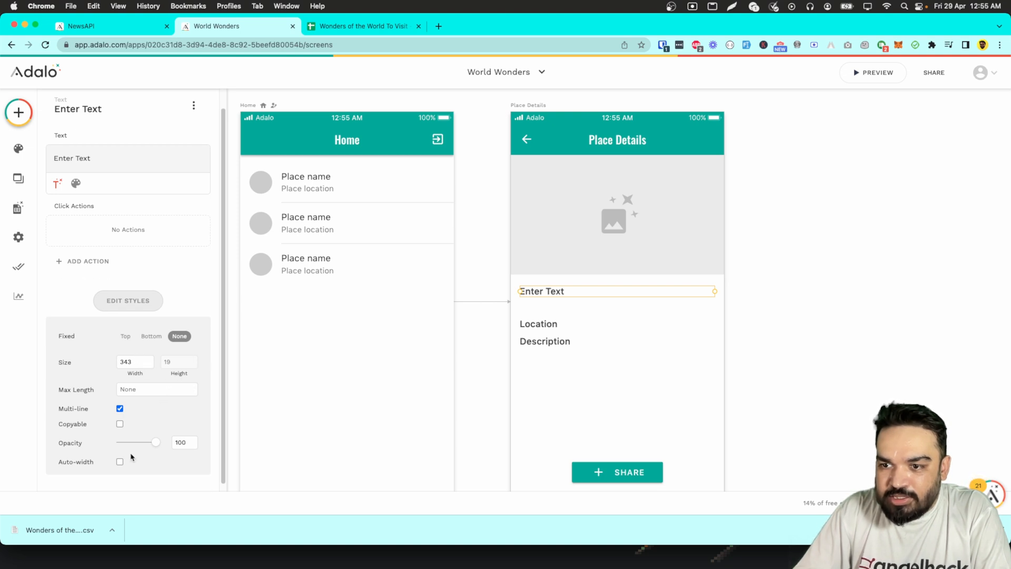
scroll(120, 429, "down", 1)
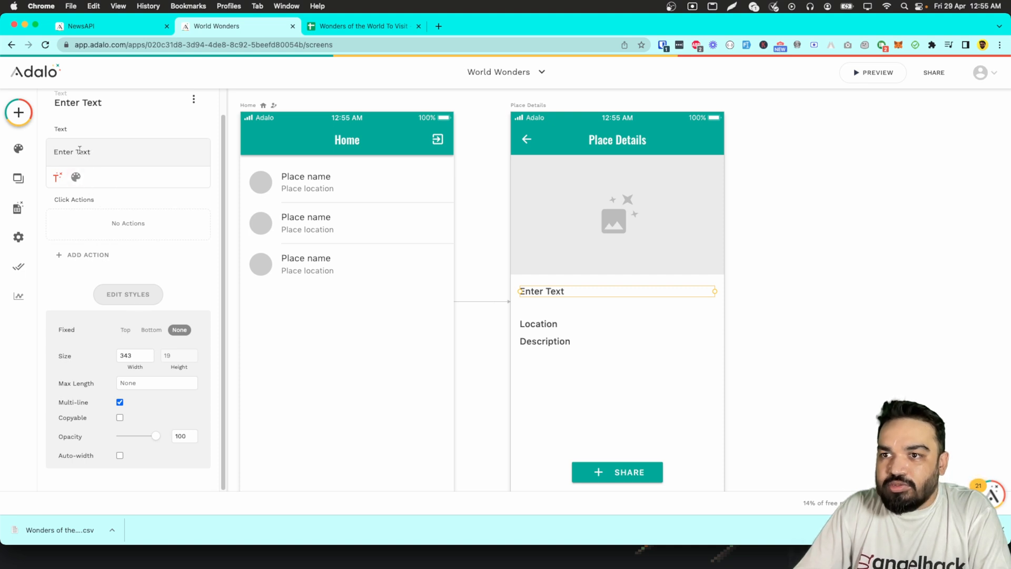
left_click(58, 176)
mouse_move(103, 207)
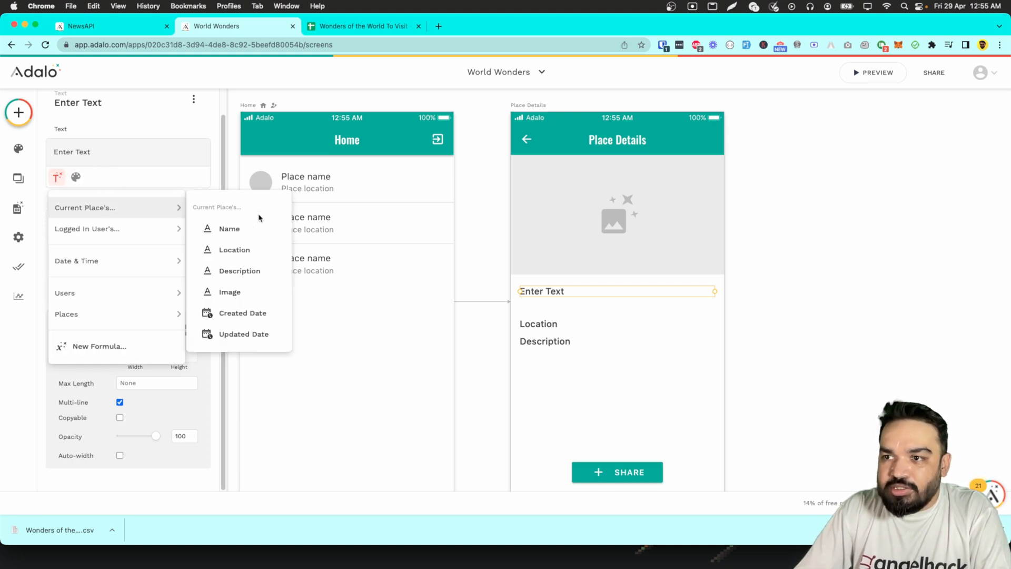
left_click(235, 228)
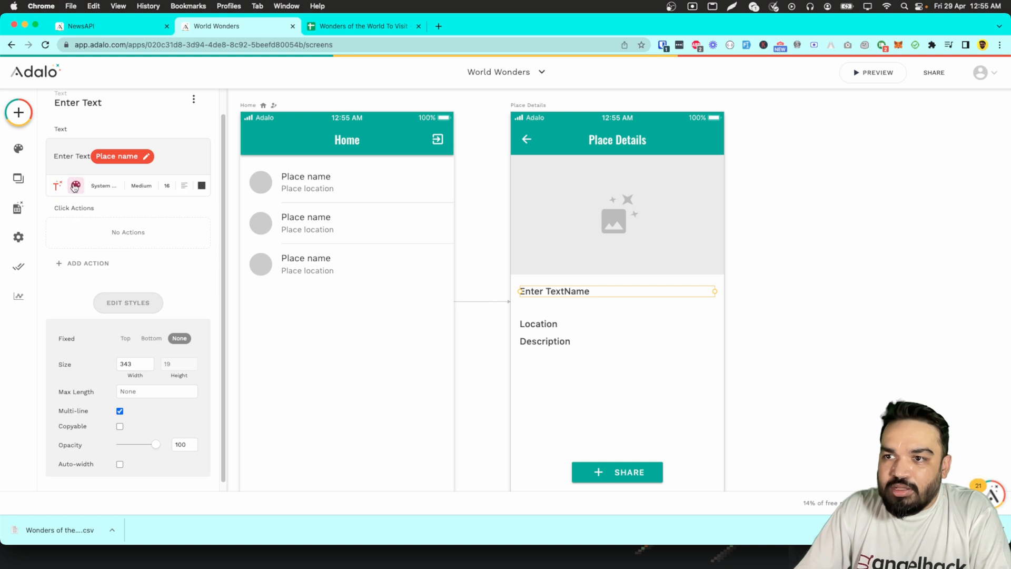
- Center-align the name text and style it with the Oswald heading font in Medium weight
left_click(184, 185)
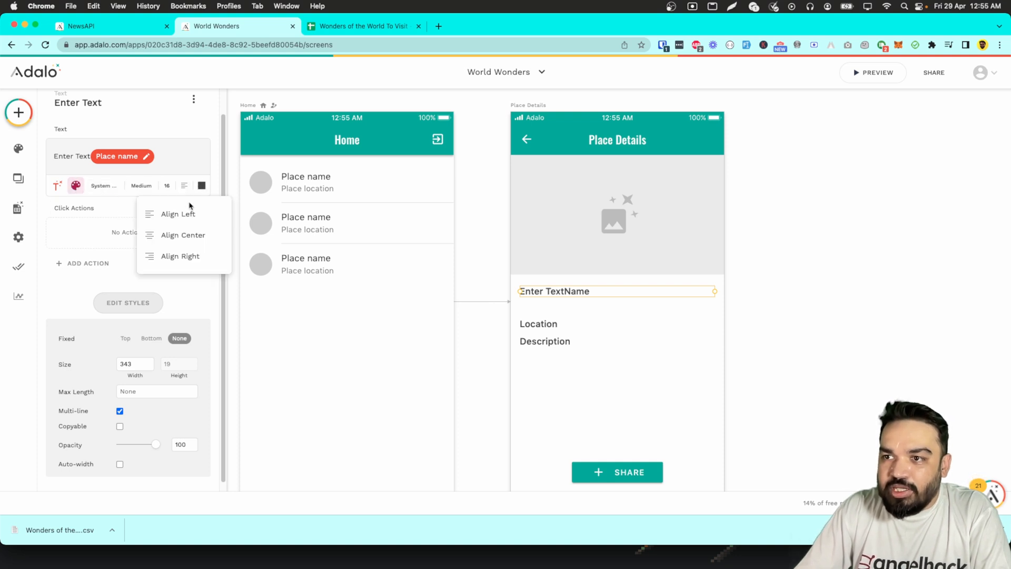
left_click(150, 235)
left_click(141, 185)
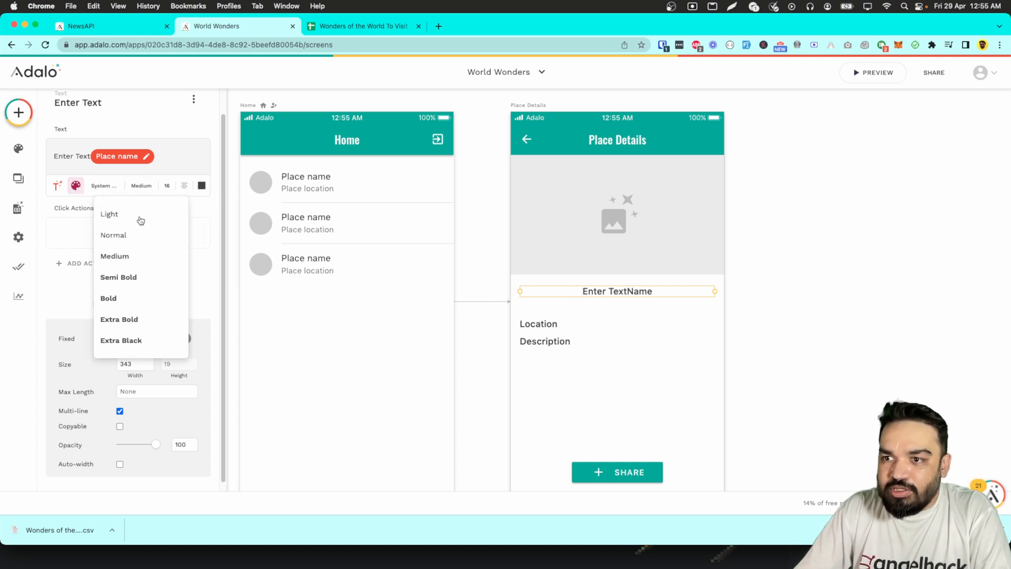
left_click(136, 352)
left_click(100, 186)
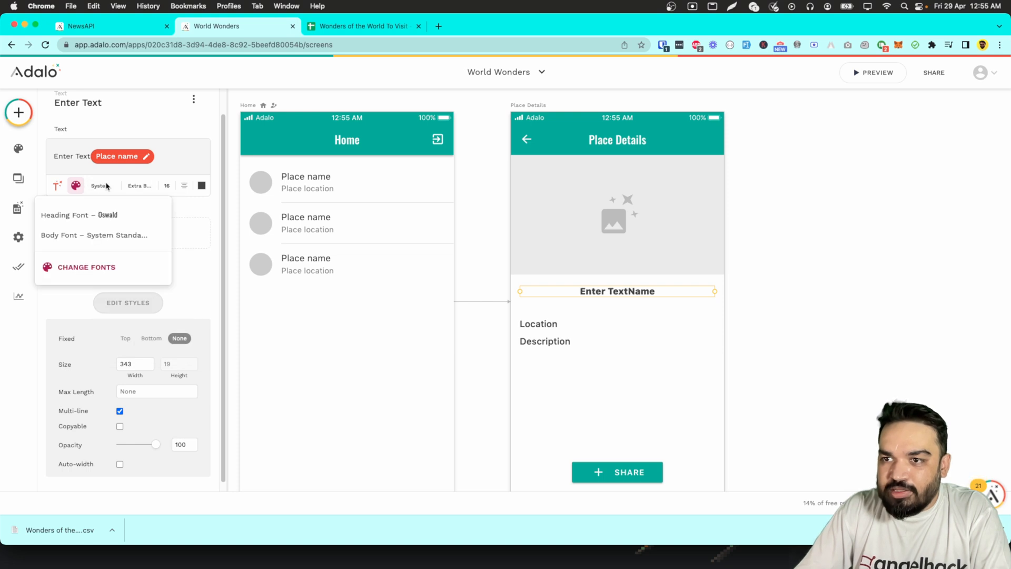
left_click(100, 219)
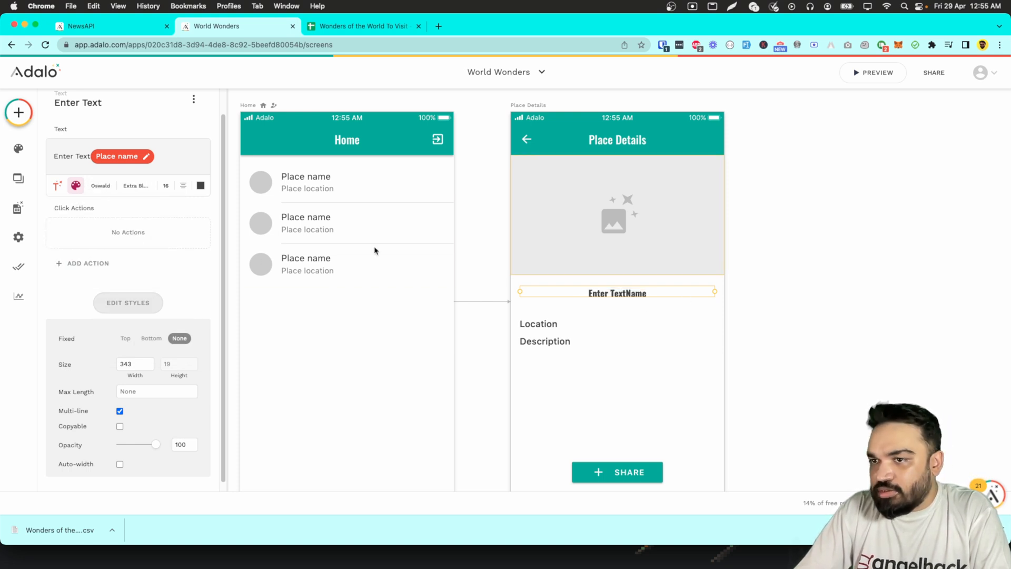
left_click(136, 185)
left_click(131, 285)
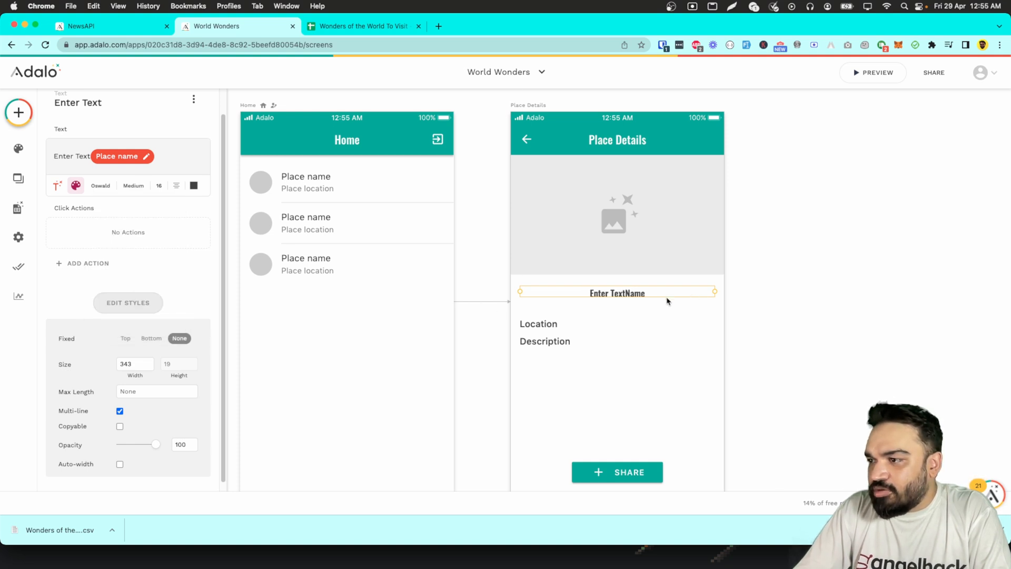
left_click(630, 313)
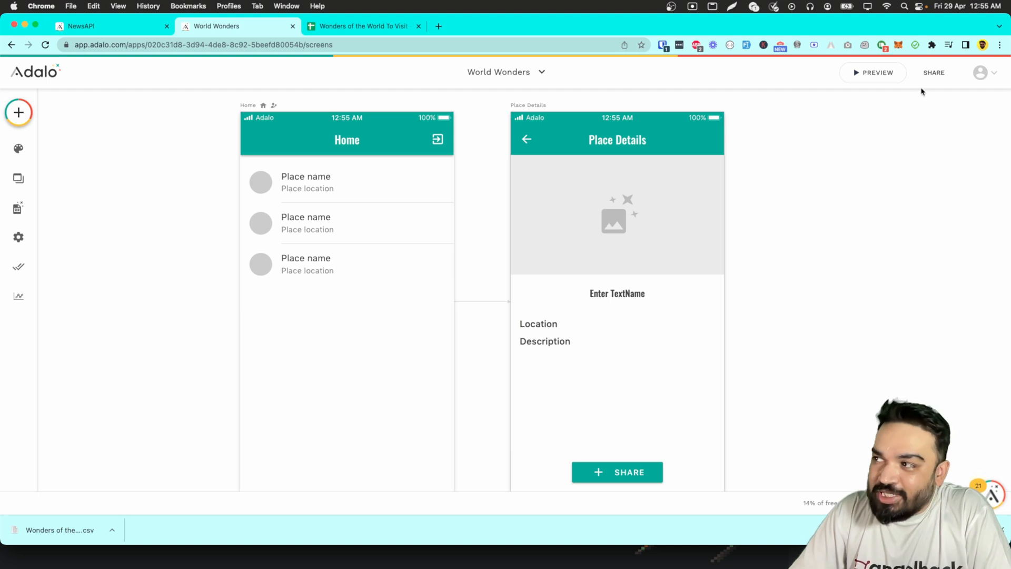
- Preview the app, look through the Chichén Itzá details down to the Share button, and return to the Home list
left_click(874, 72)
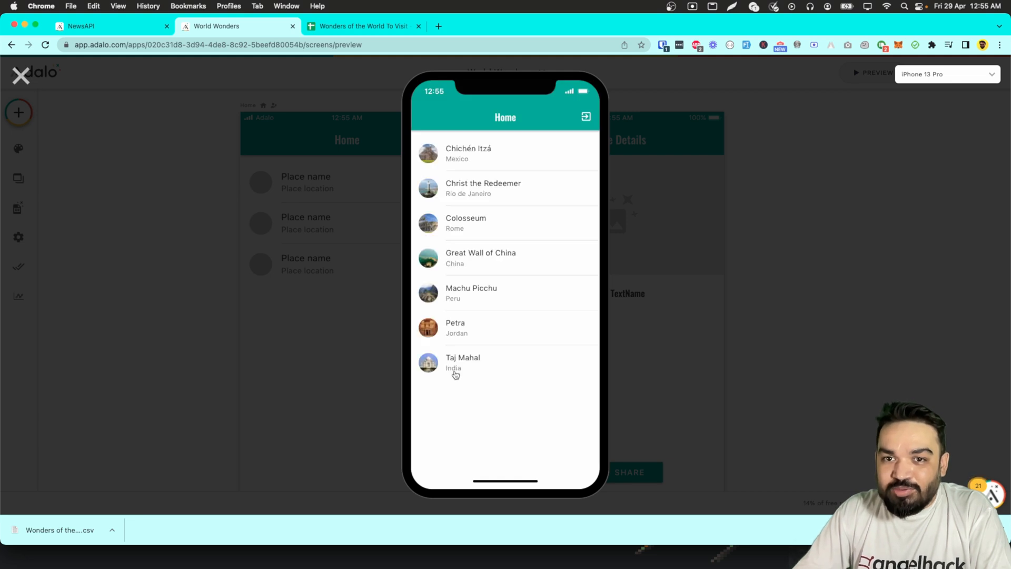
left_click(506, 156)
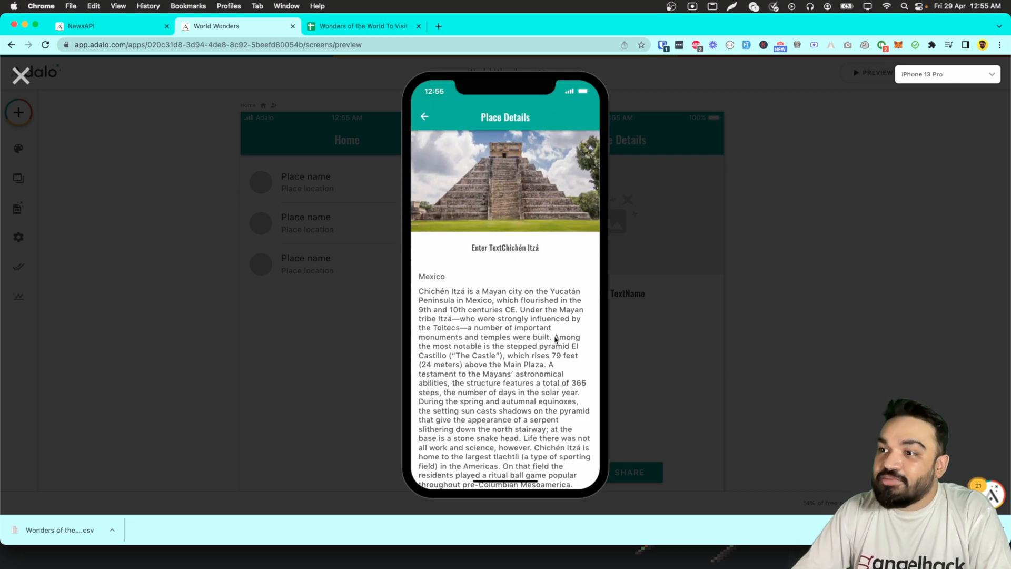
scroll(555, 340, "down", 5)
scroll(556, 334, "up", 5)
scroll(557, 332, "down", 5)
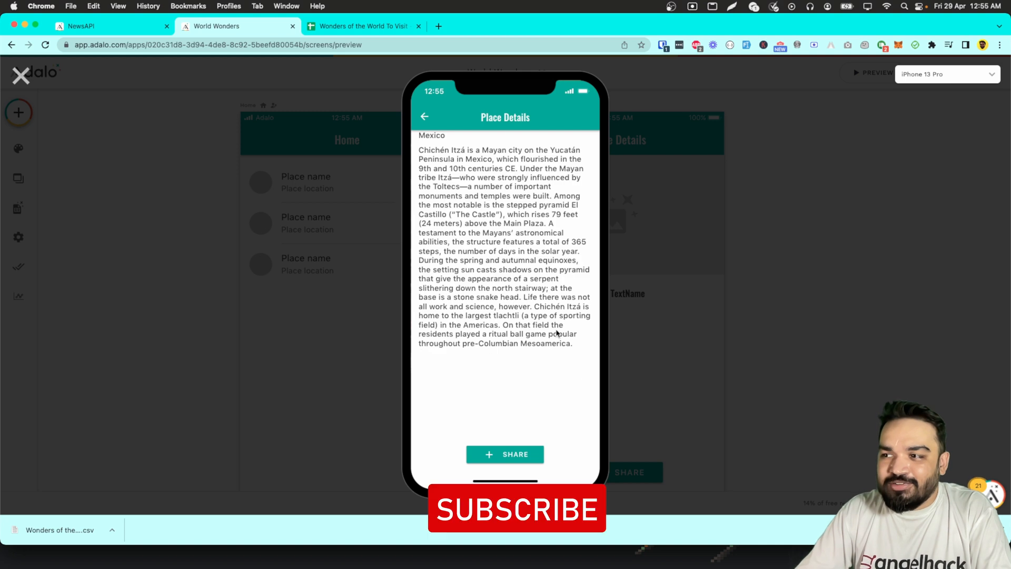
scroll(557, 330, "up", 5)
left_click(424, 114)
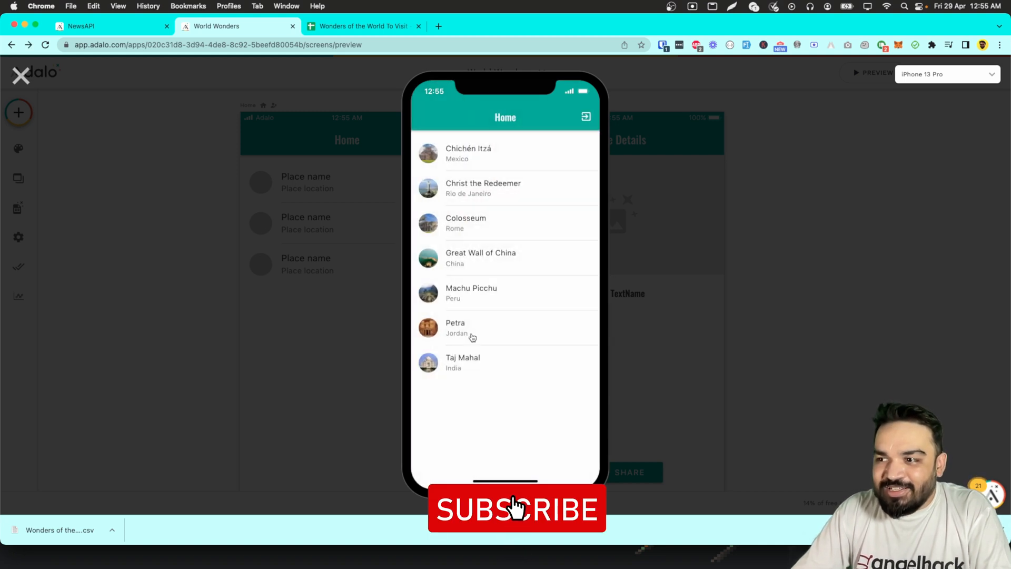
- Check the Petra details page in the preview and go back to the Home list
left_click(473, 331)
scroll(475, 329, "down", 5)
scroll(473, 324, "up", 5)
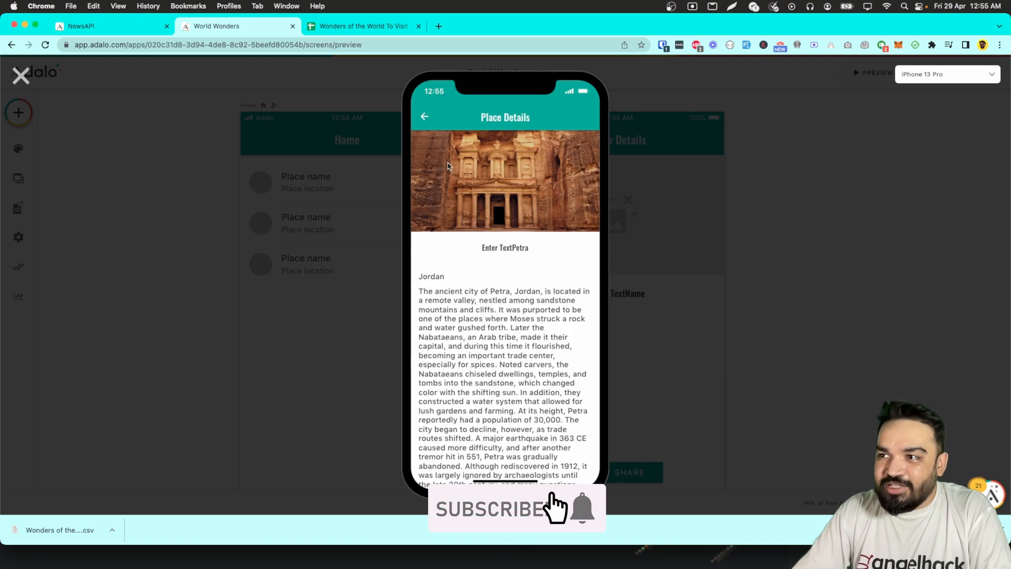
left_click(428, 118)
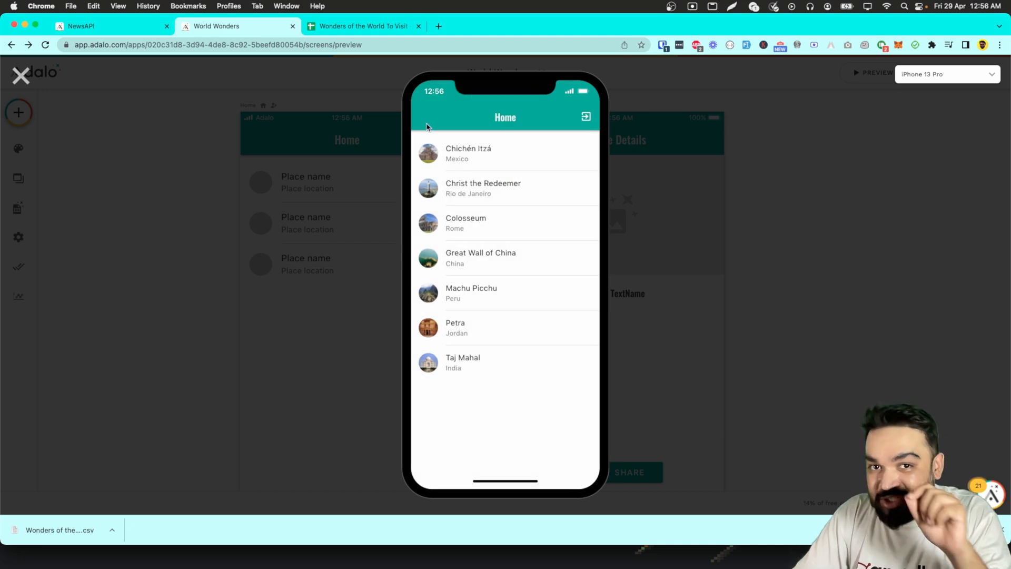